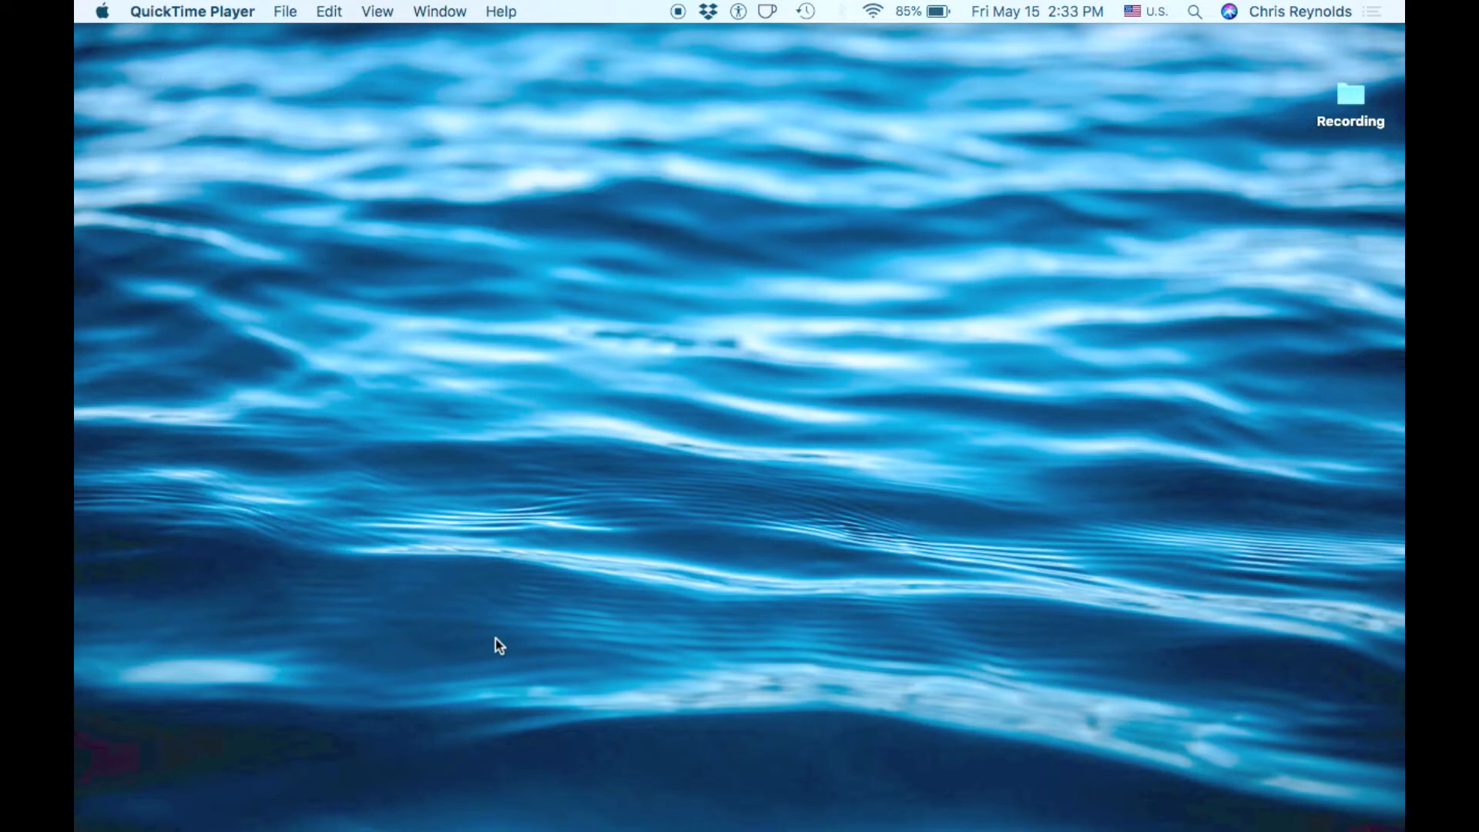
- Launch Word with the four-line test document and show the Home formatting ribbon
mouse_move(537, 829)
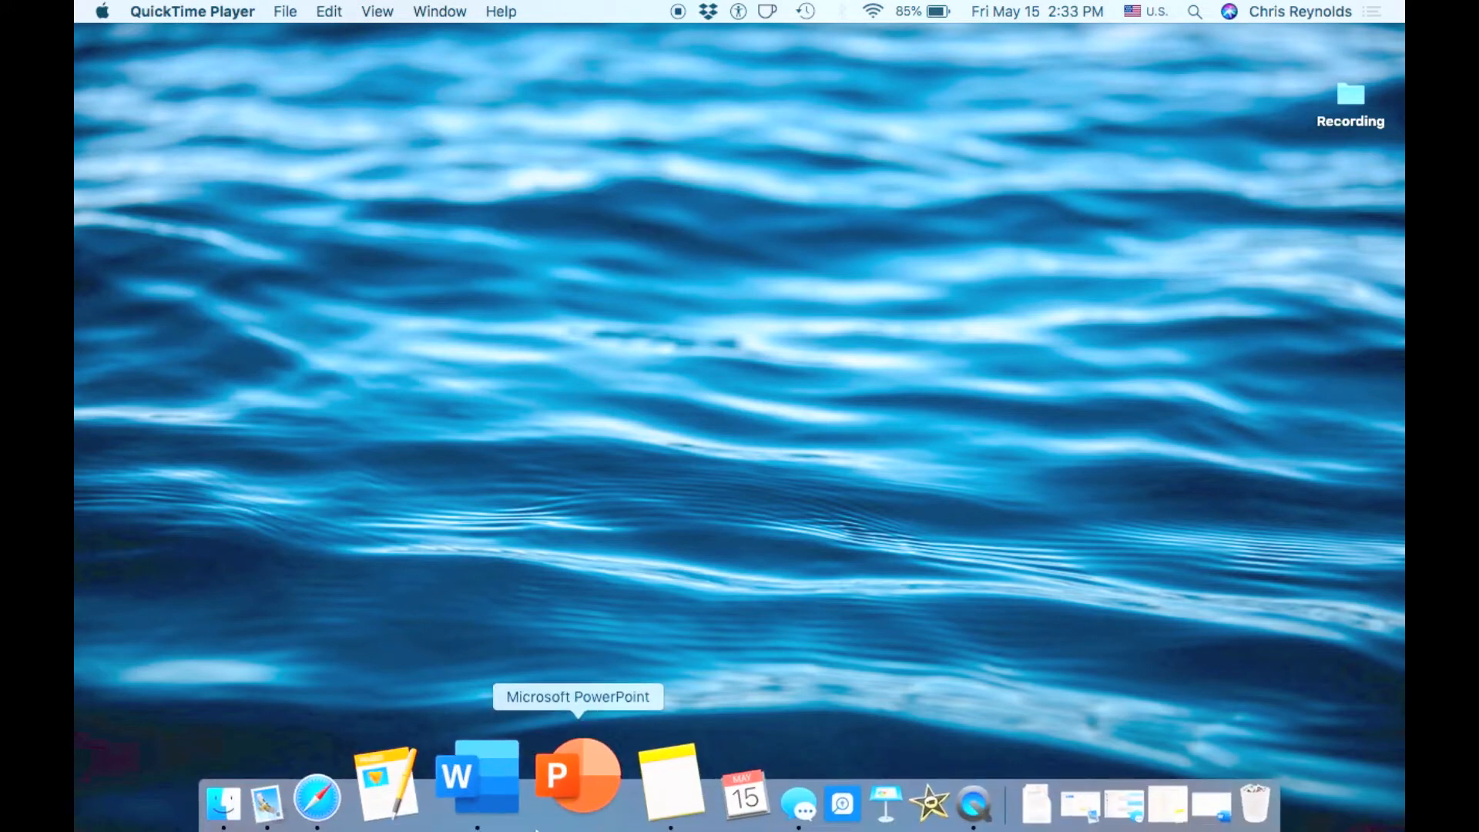
left_click(515, 787)
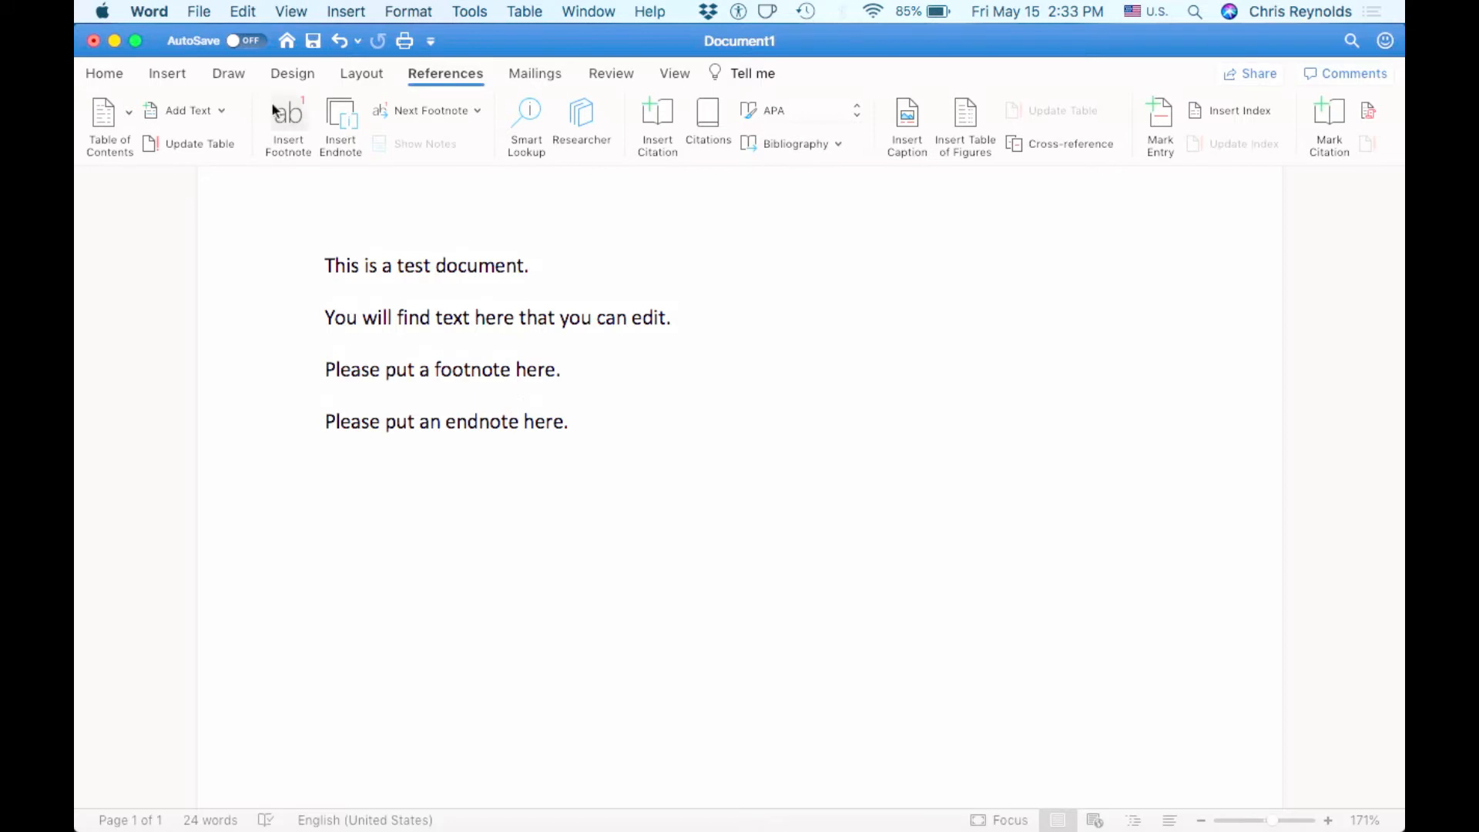
left_click(102, 74)
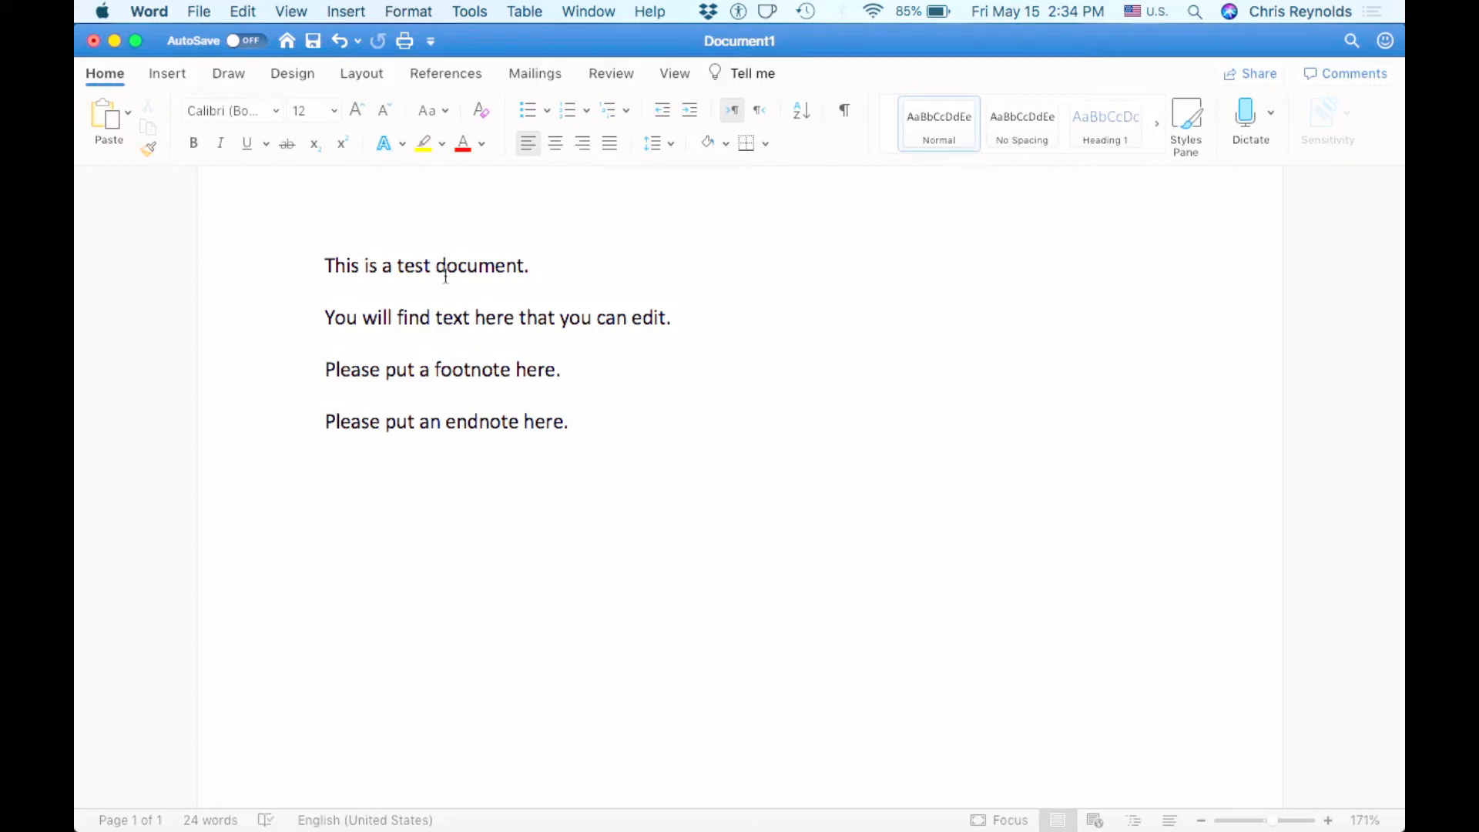
- Apply Times New Roman to the first line, 'This is a test document.'
left_click_drag(536, 266, 329, 275)
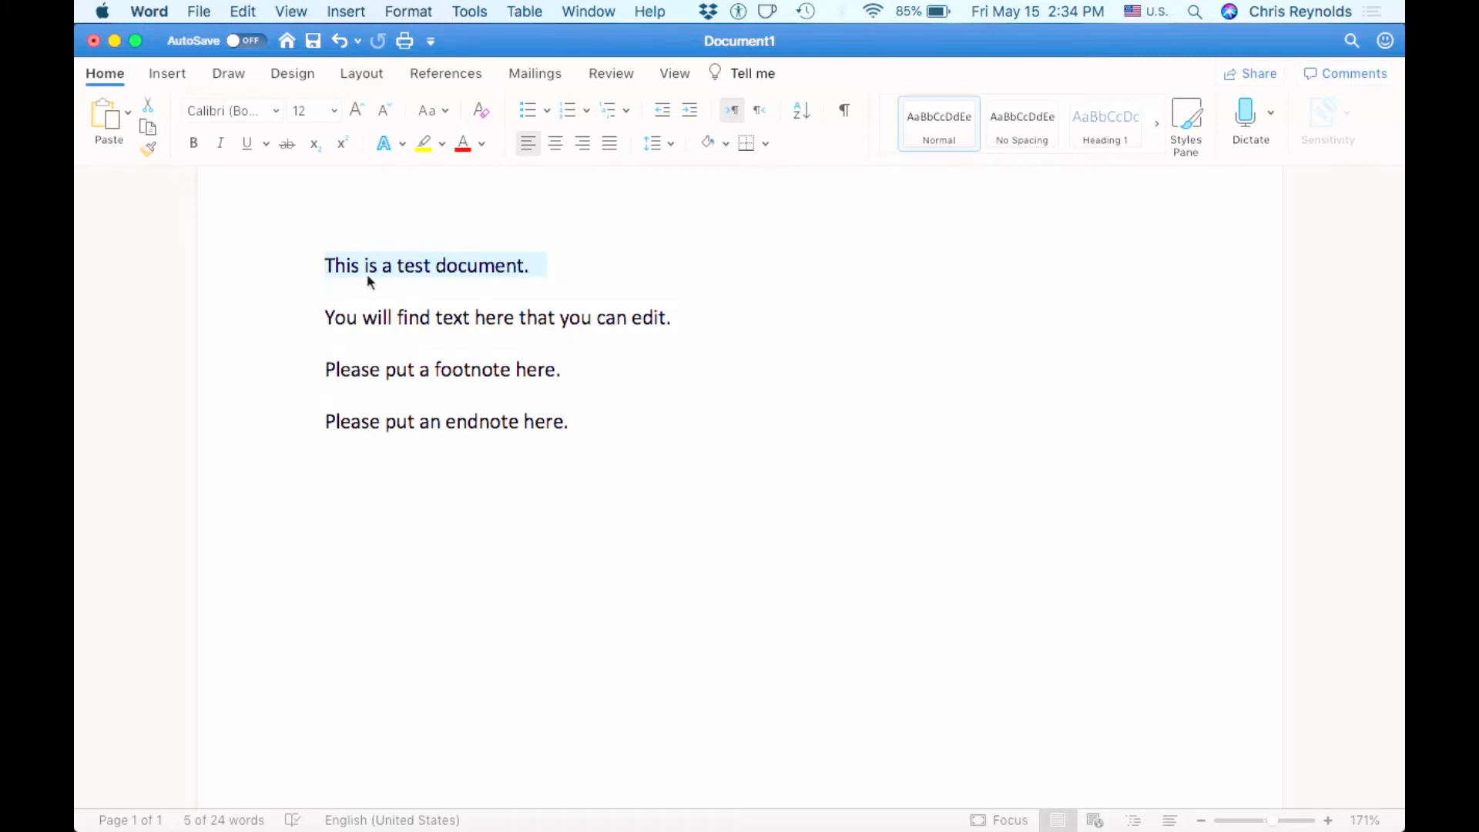
left_click_drag(544, 274, 327, 270)
left_click(277, 111)
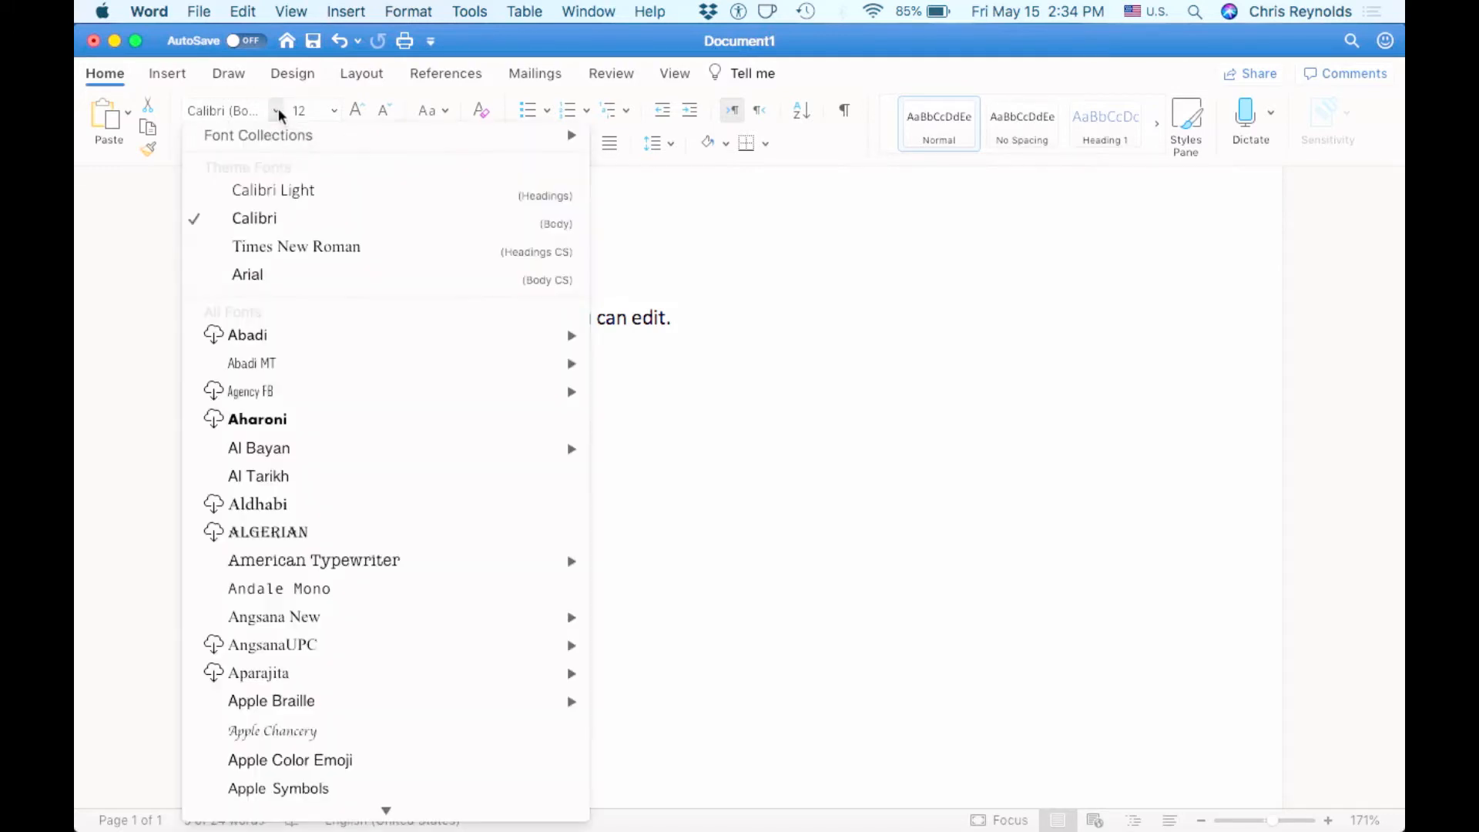
left_click(291, 254)
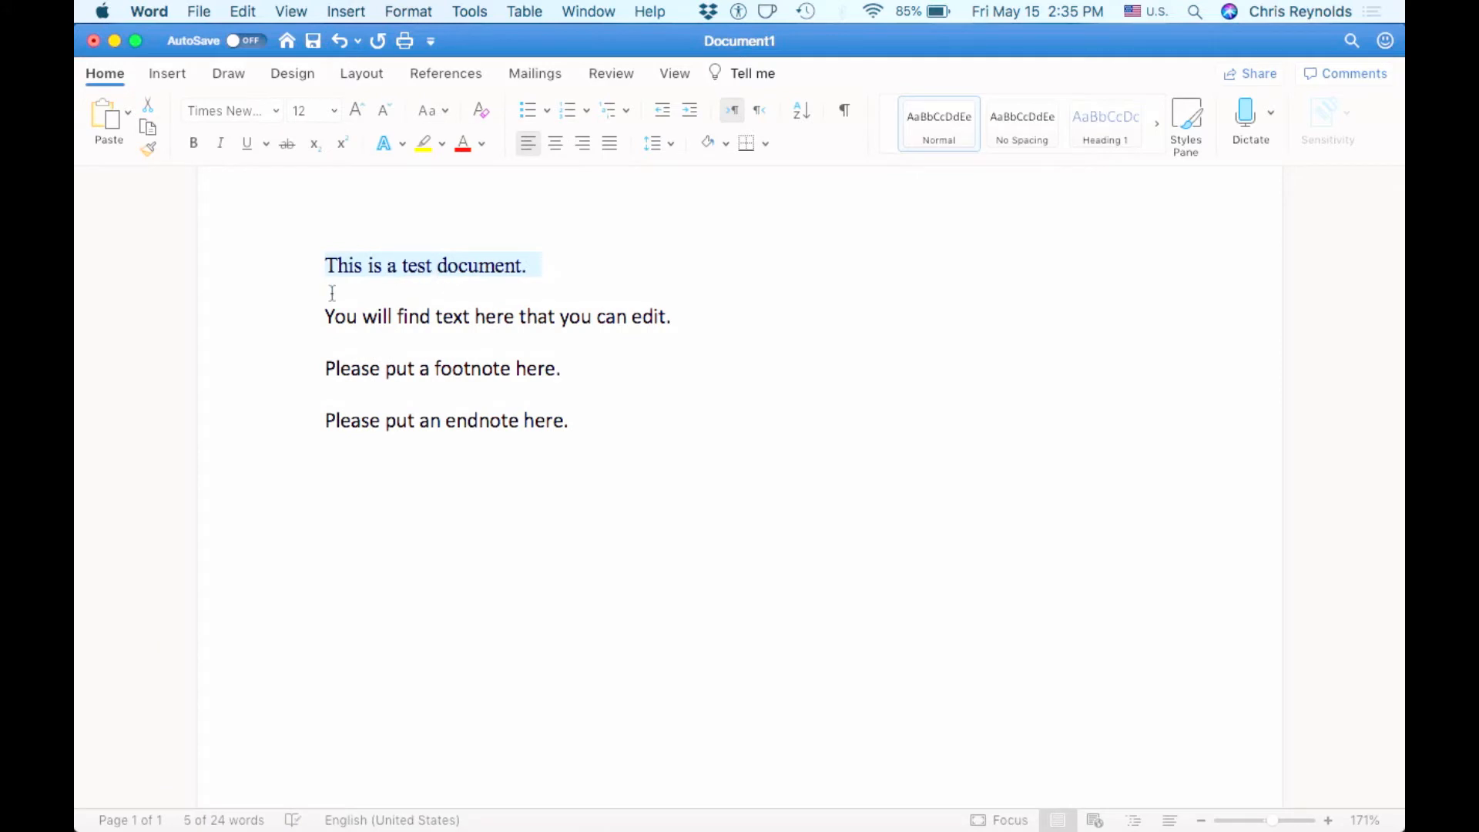
left_click(356, 266)
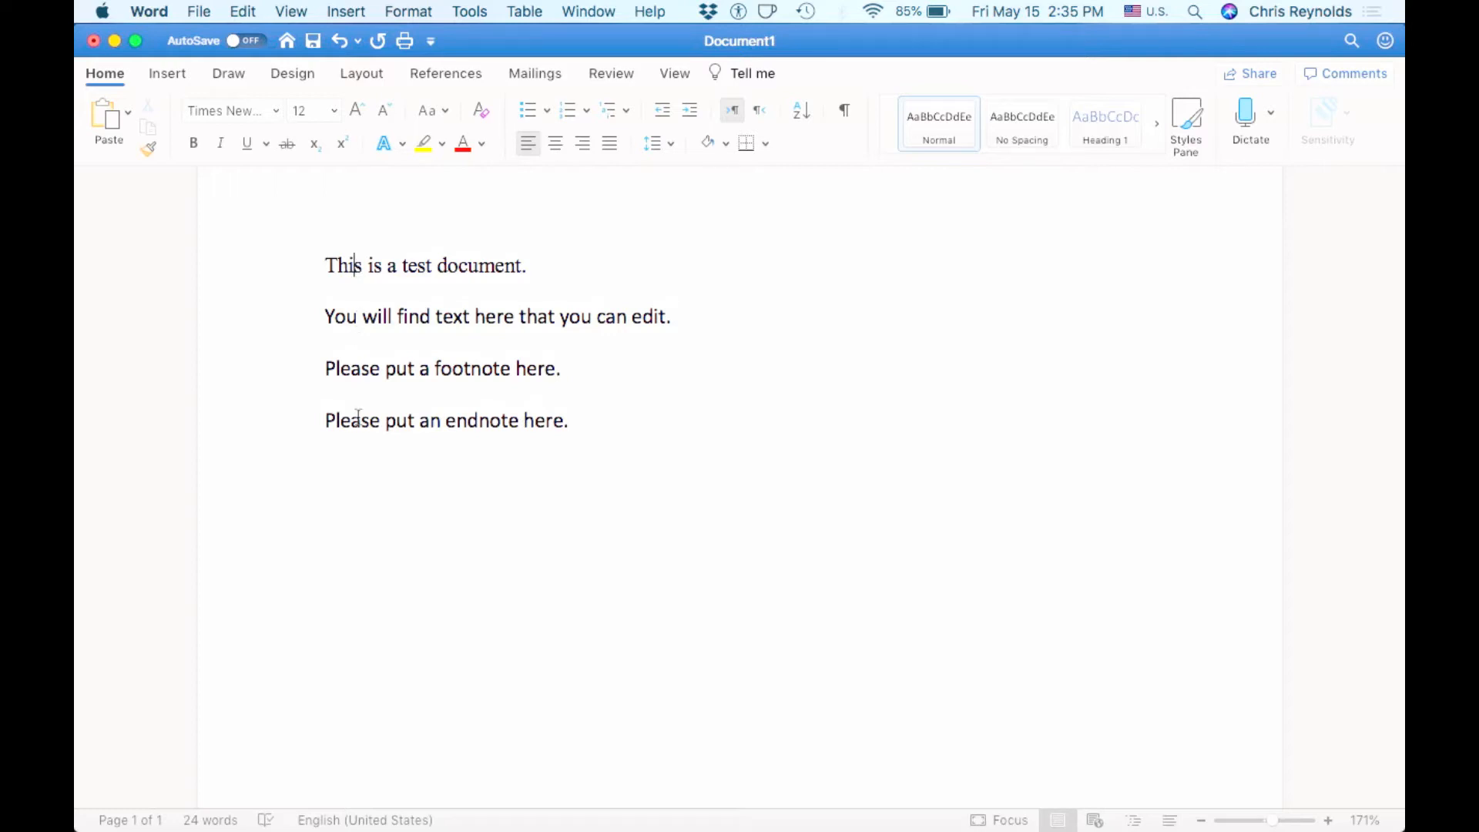
- Select all four lines, apply Times New Roman, and put the caret after the first sentence
left_click(327, 265)
left_click_drag(327, 264, 658, 595)
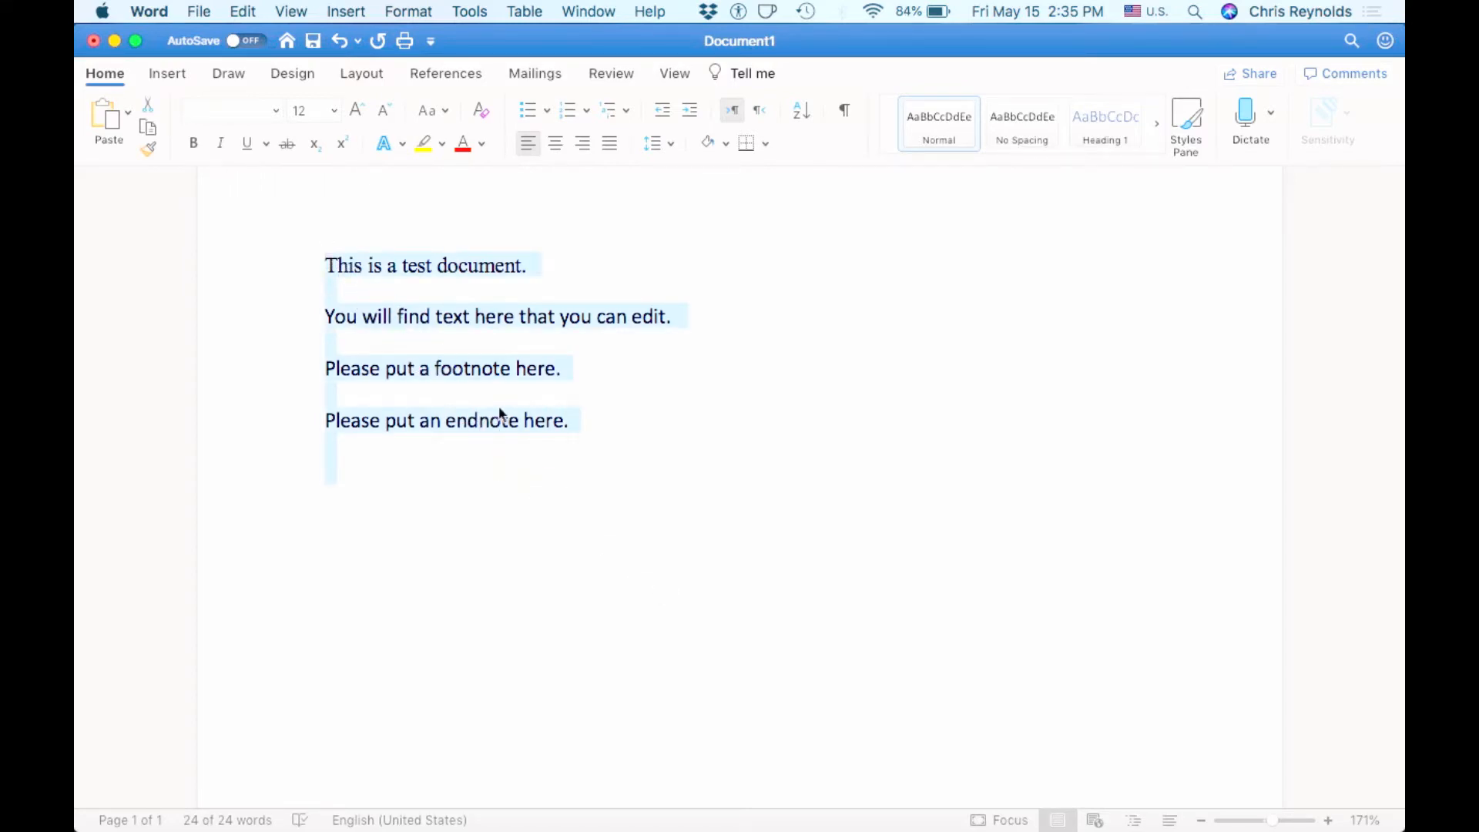
left_click(276, 111)
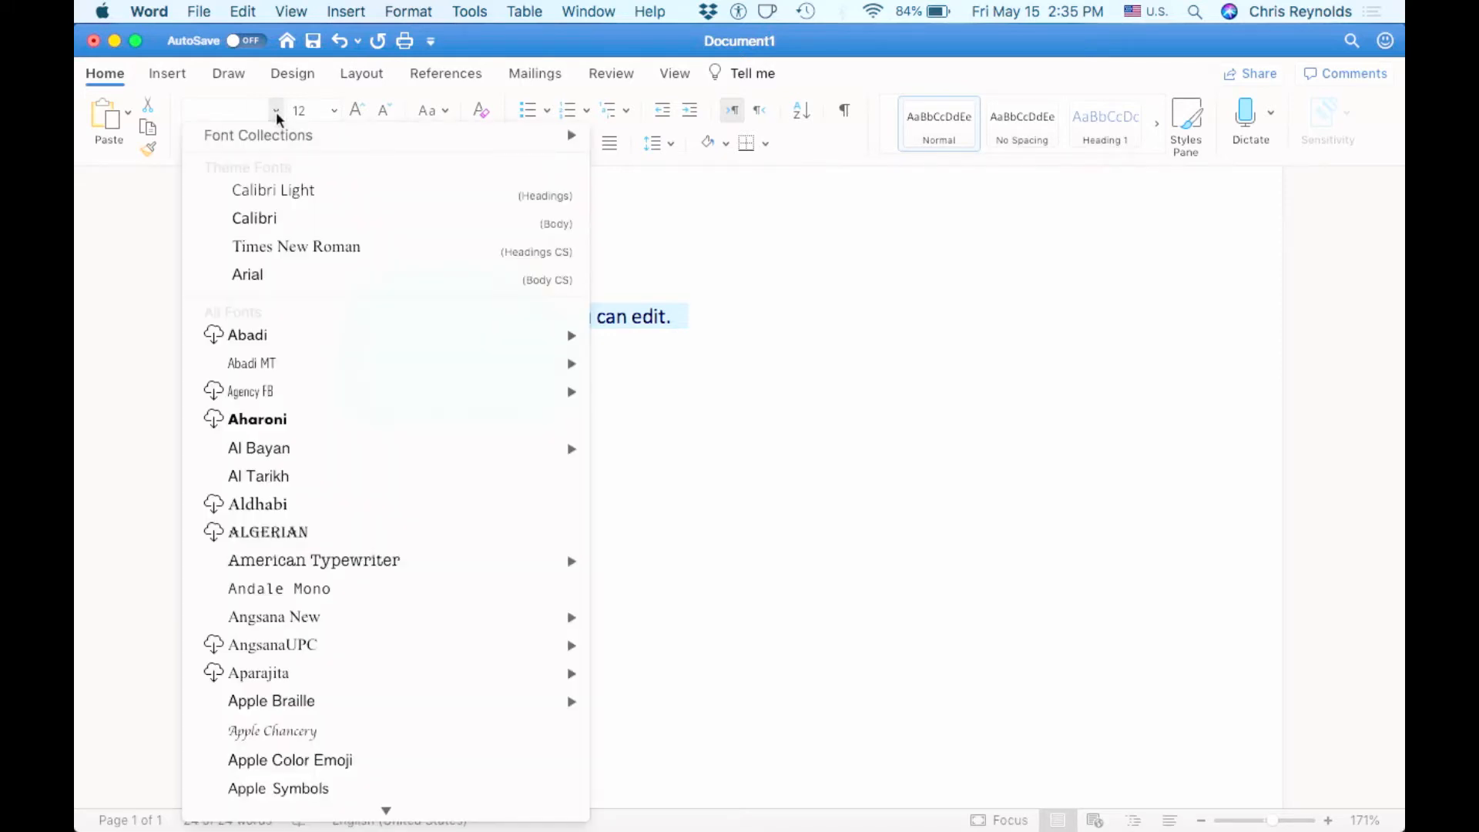
left_click(287, 245)
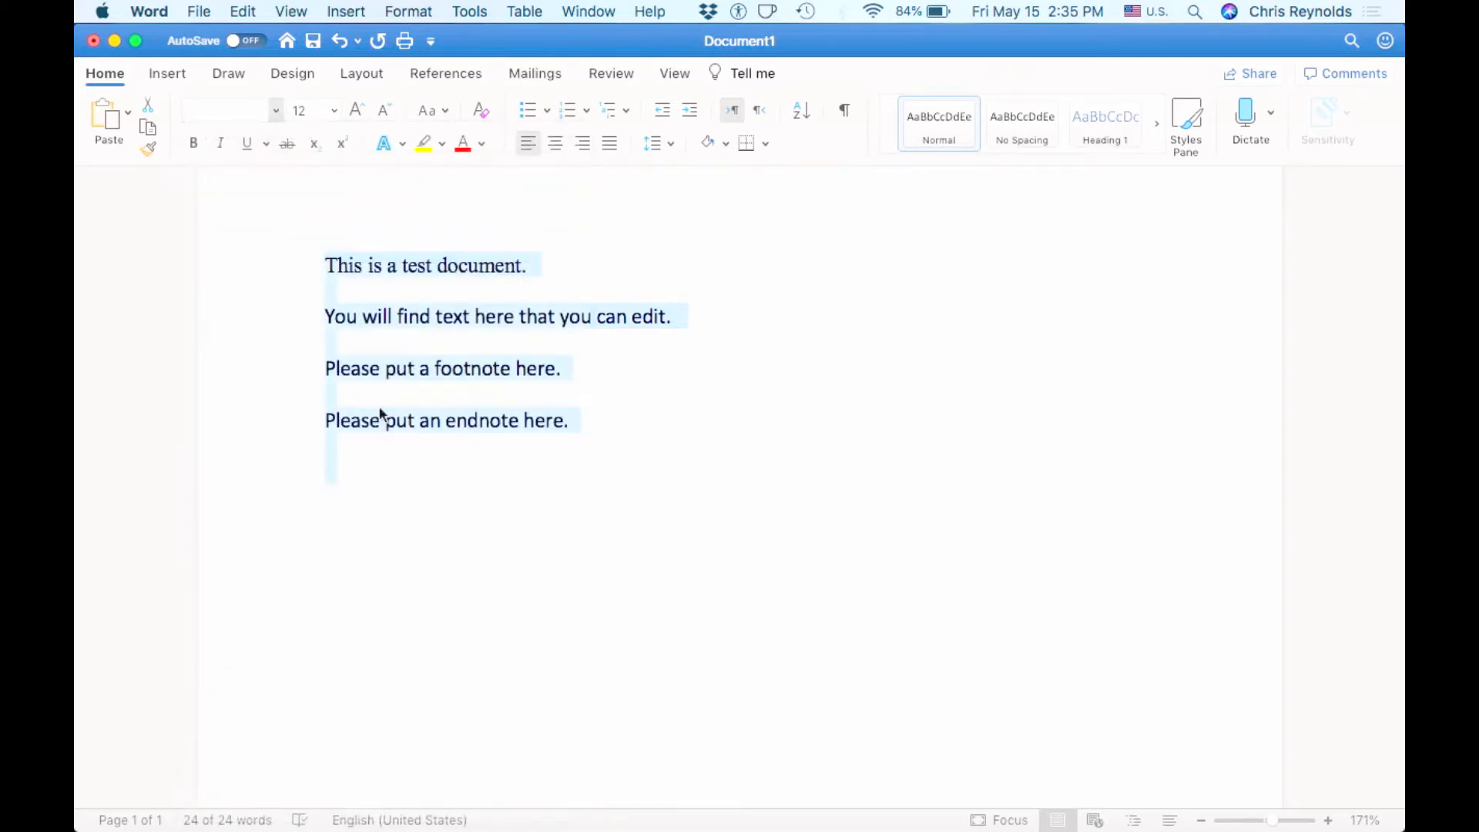
left_click(399, 450)
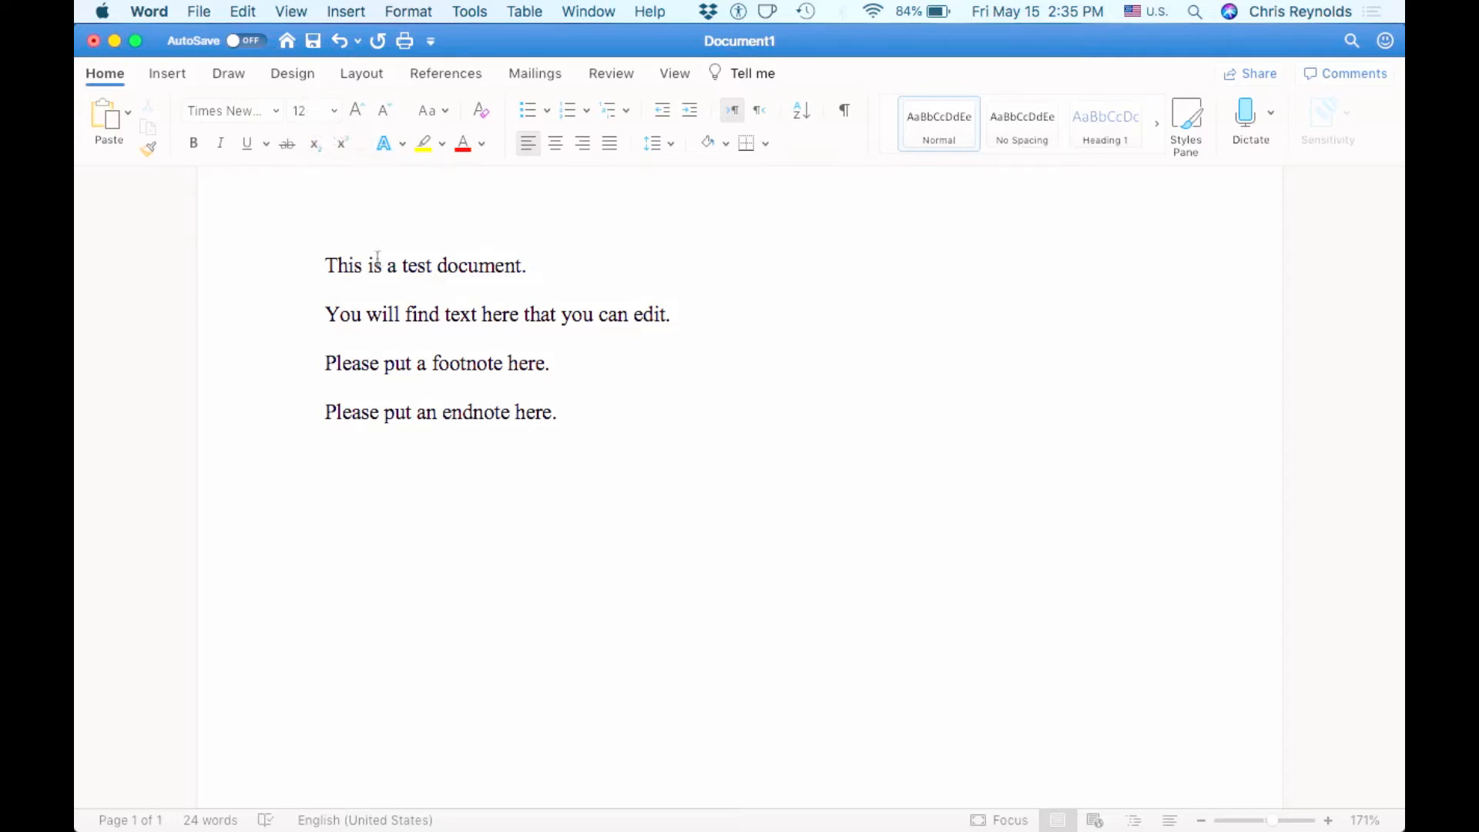
left_click(560, 272)
type("asdlfasjksfd f")
key("BackSpace")
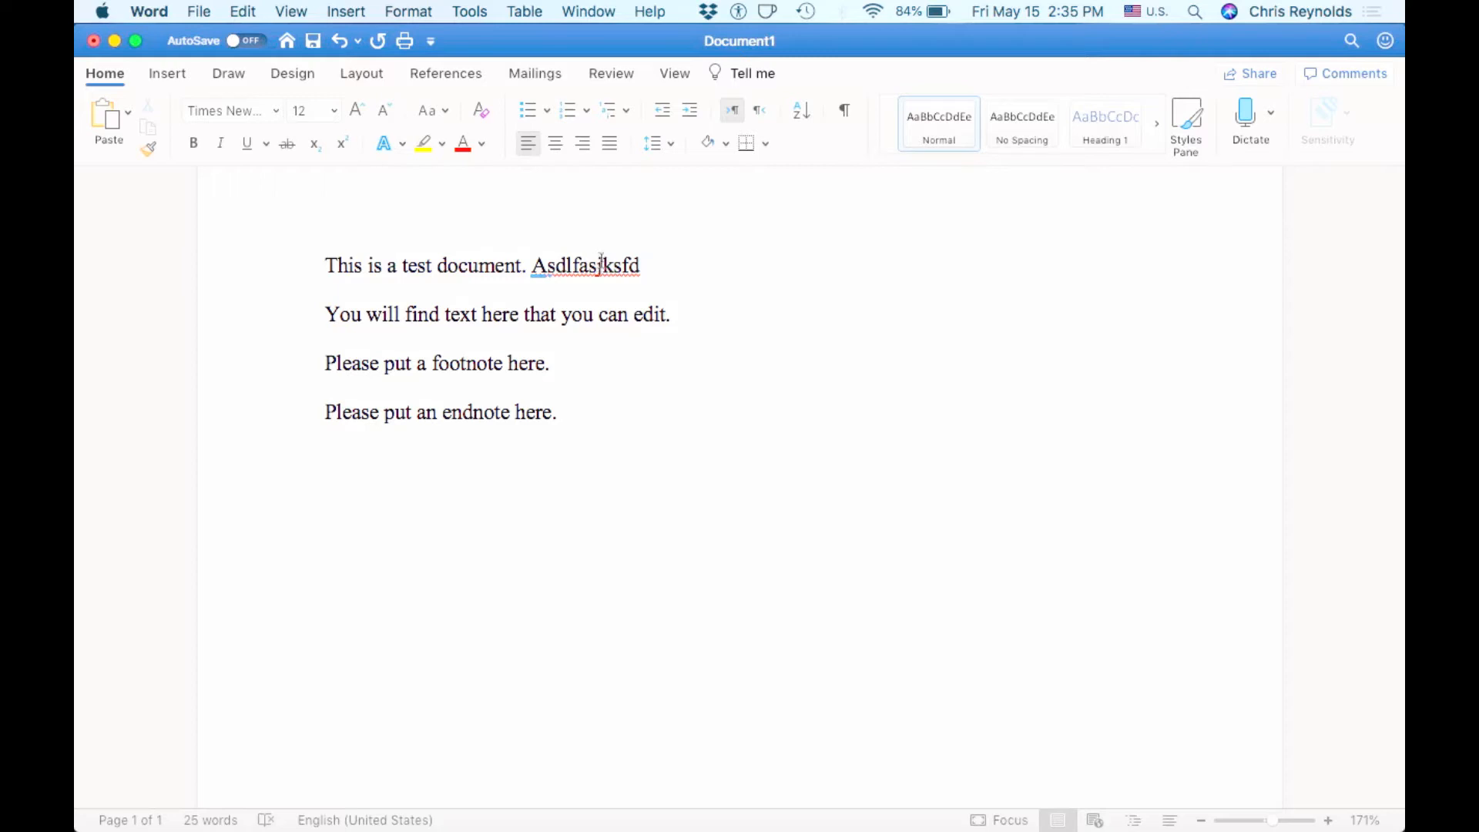
right_click(602, 265)
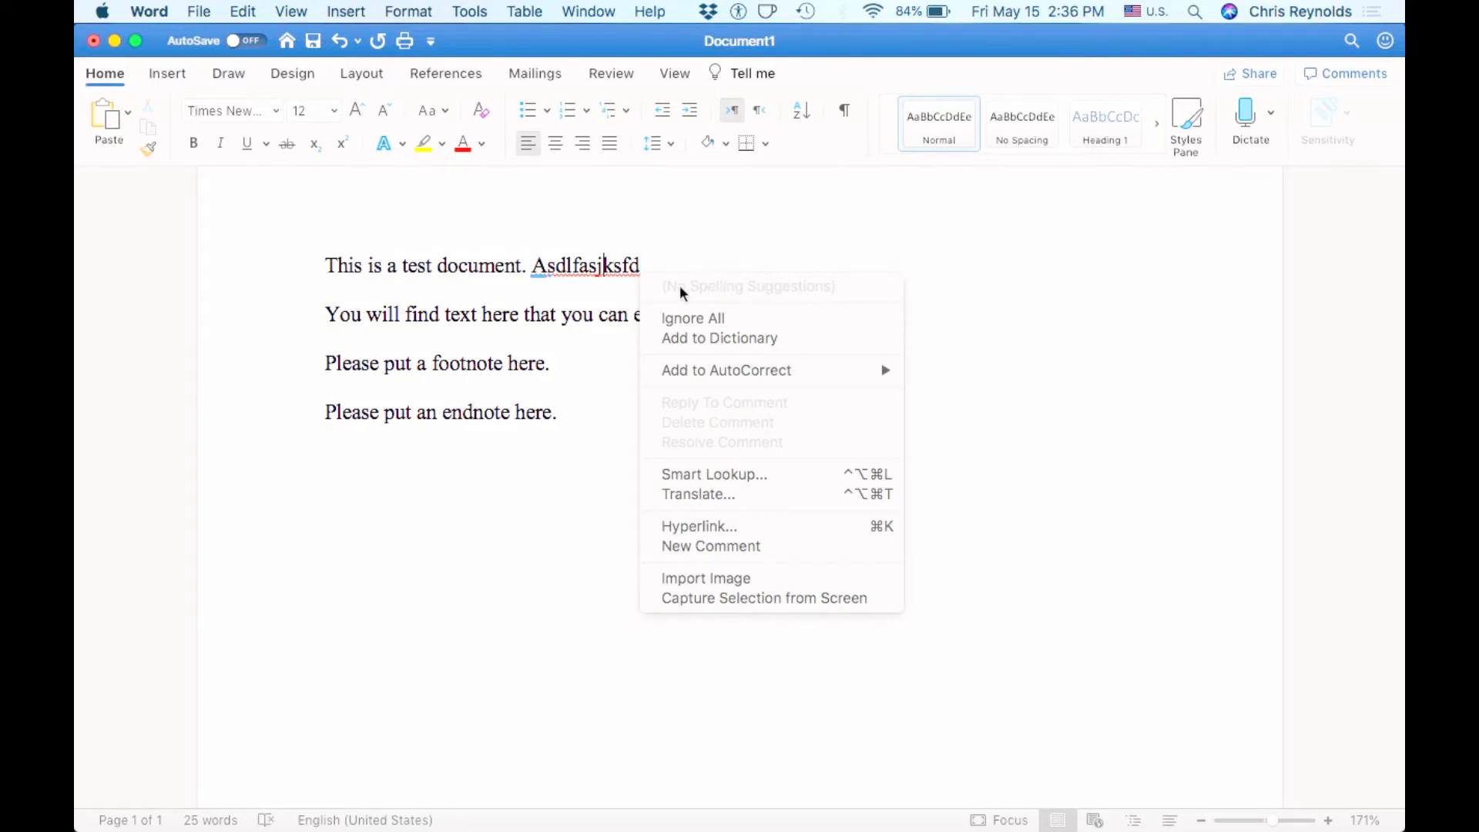
left_click(721, 268)
left_click_drag(643, 266, 537, 270)
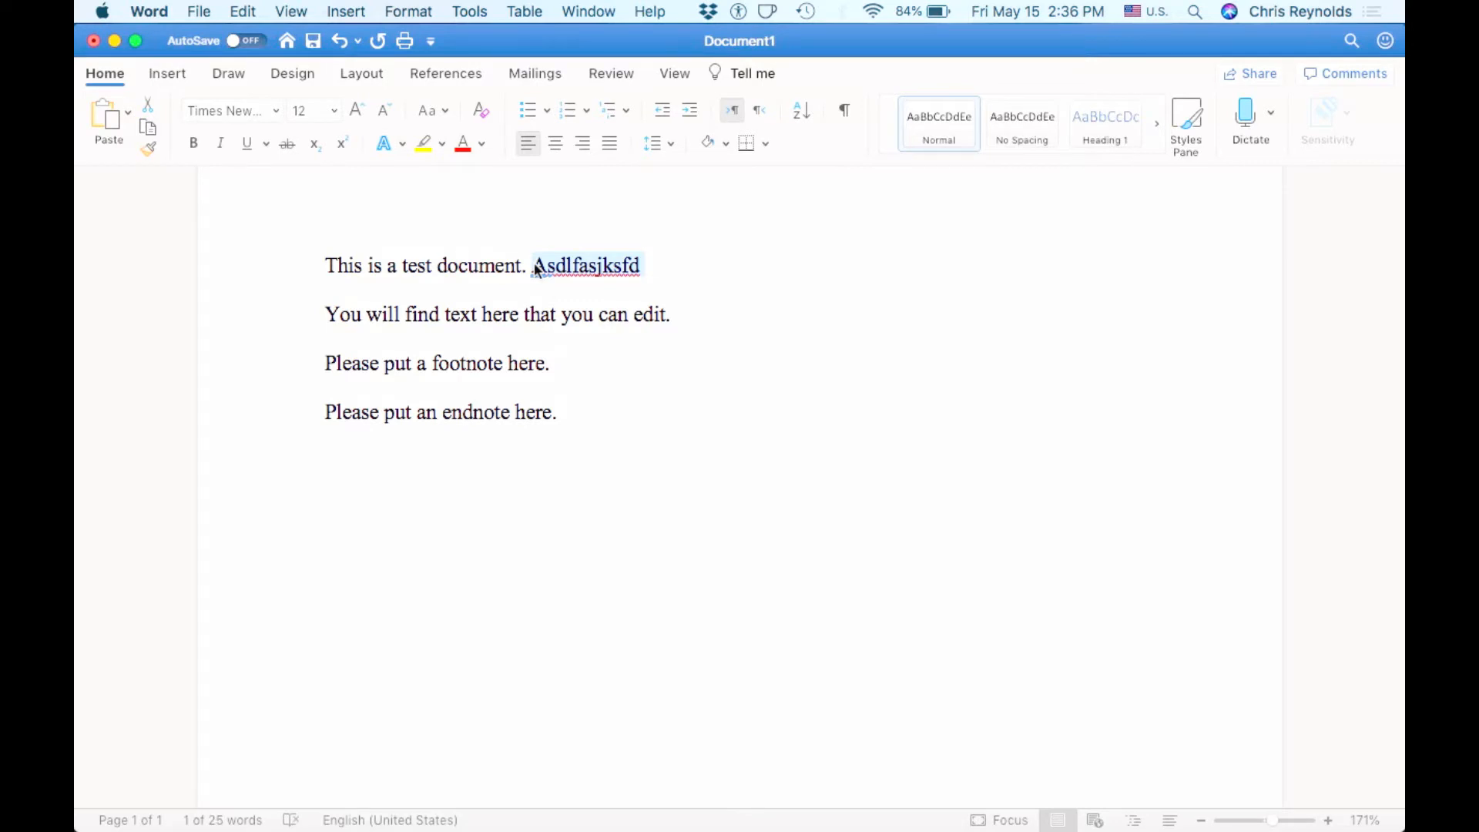
key("BackSpace")
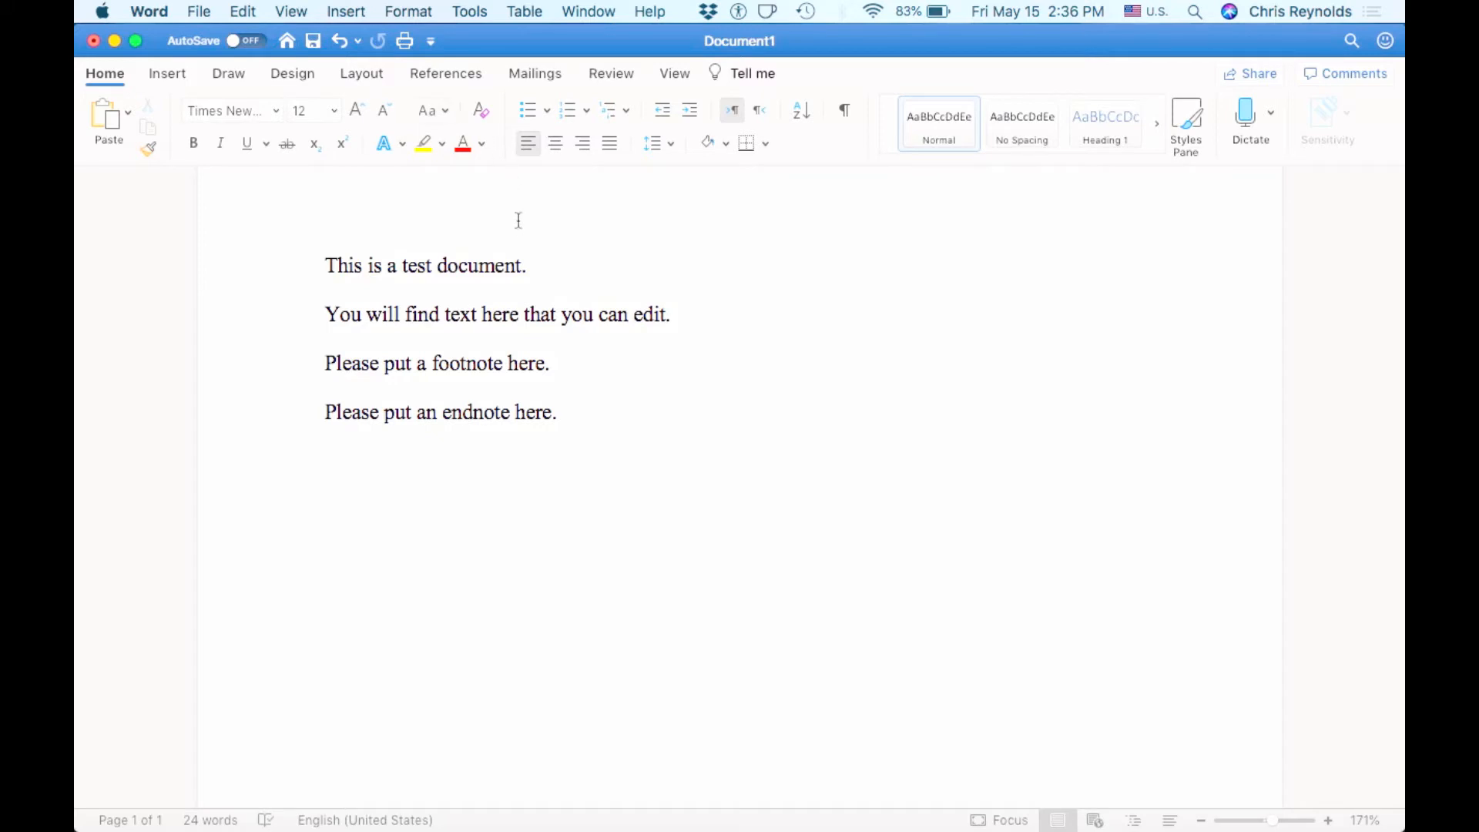
left_click_drag(362, 269, 323, 269)
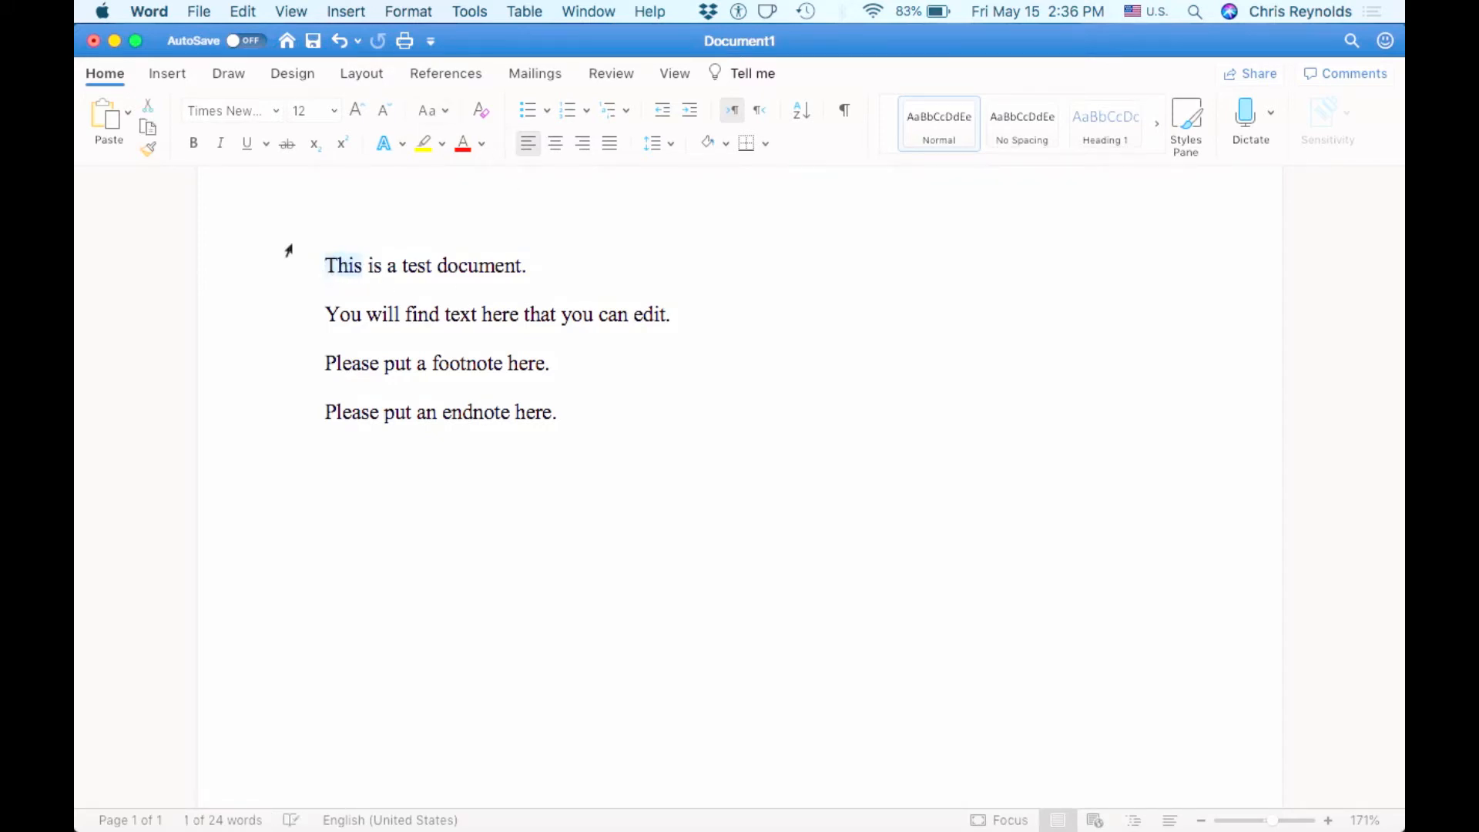
left_click(192, 150)
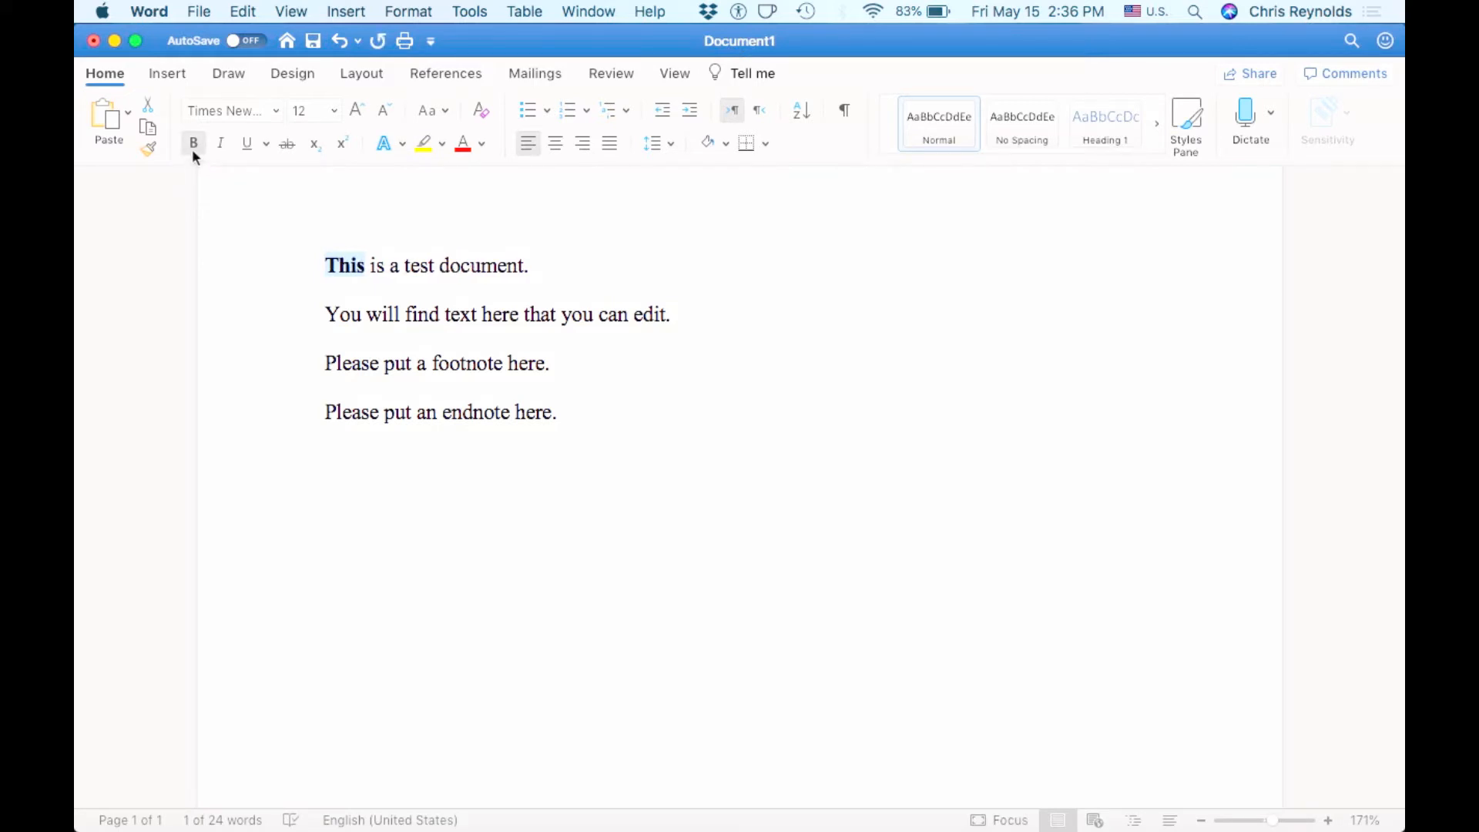
left_click(191, 146)
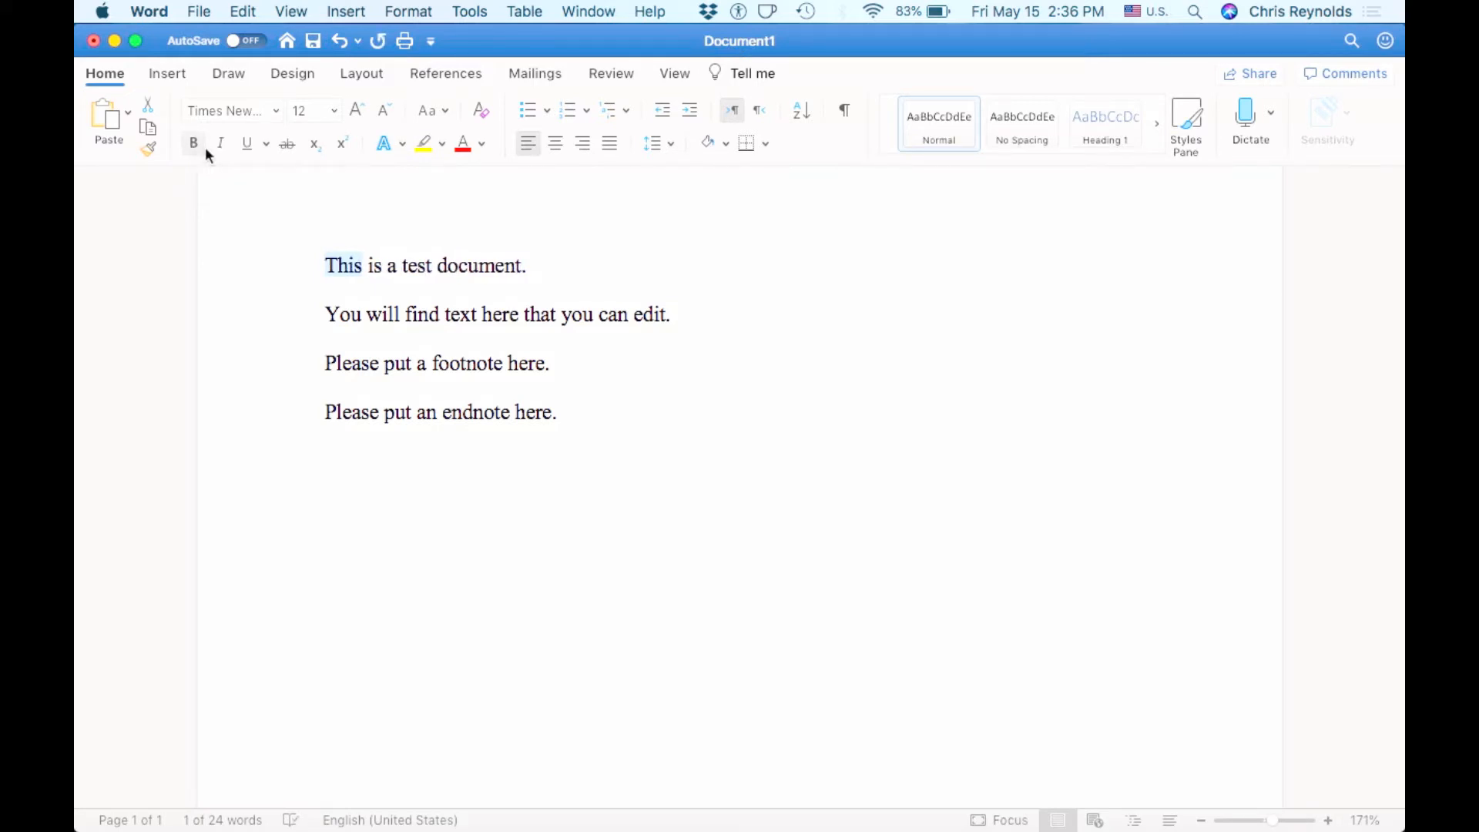
left_click(223, 146)
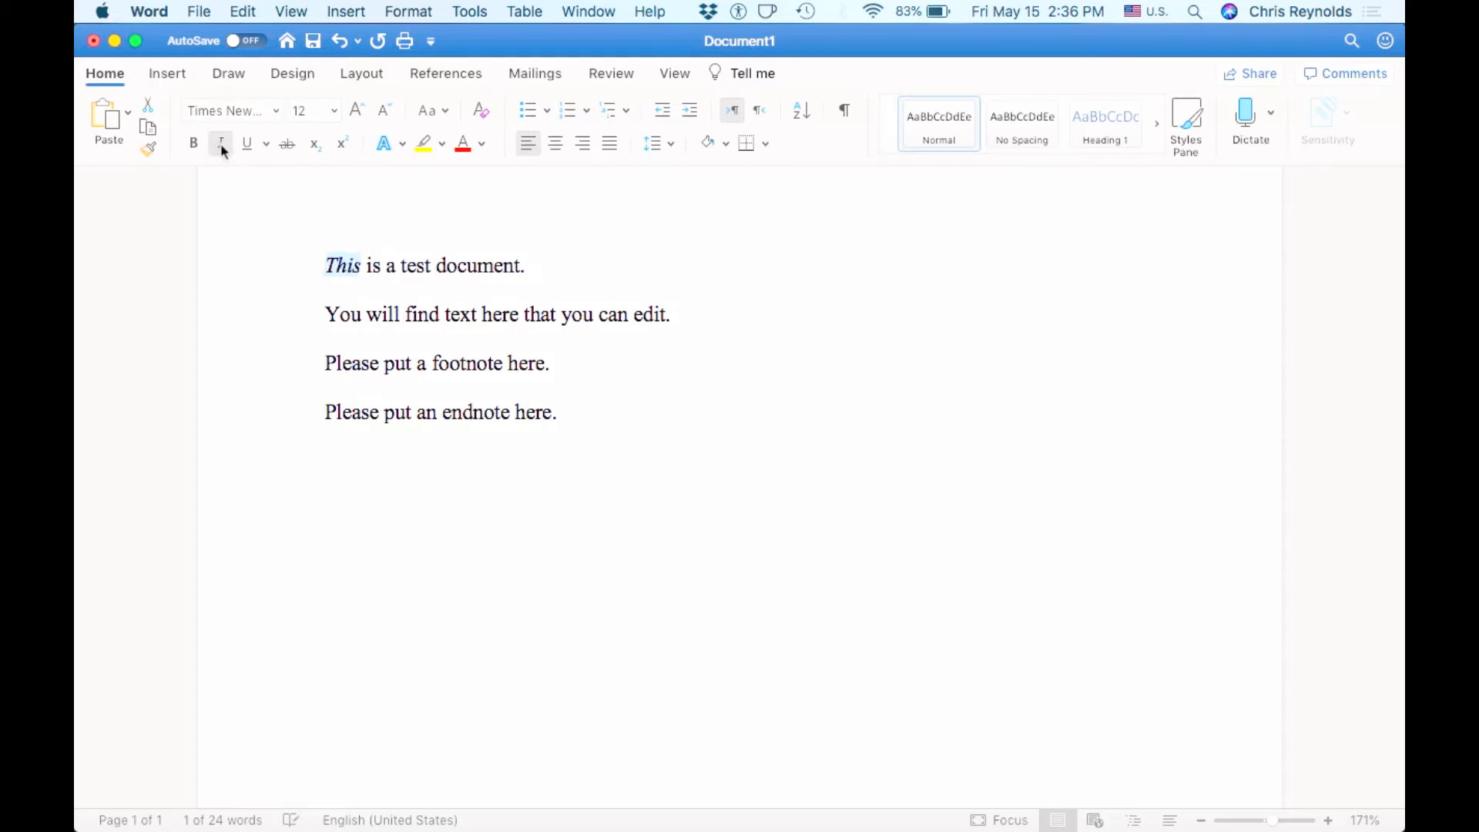
left_click(222, 146)
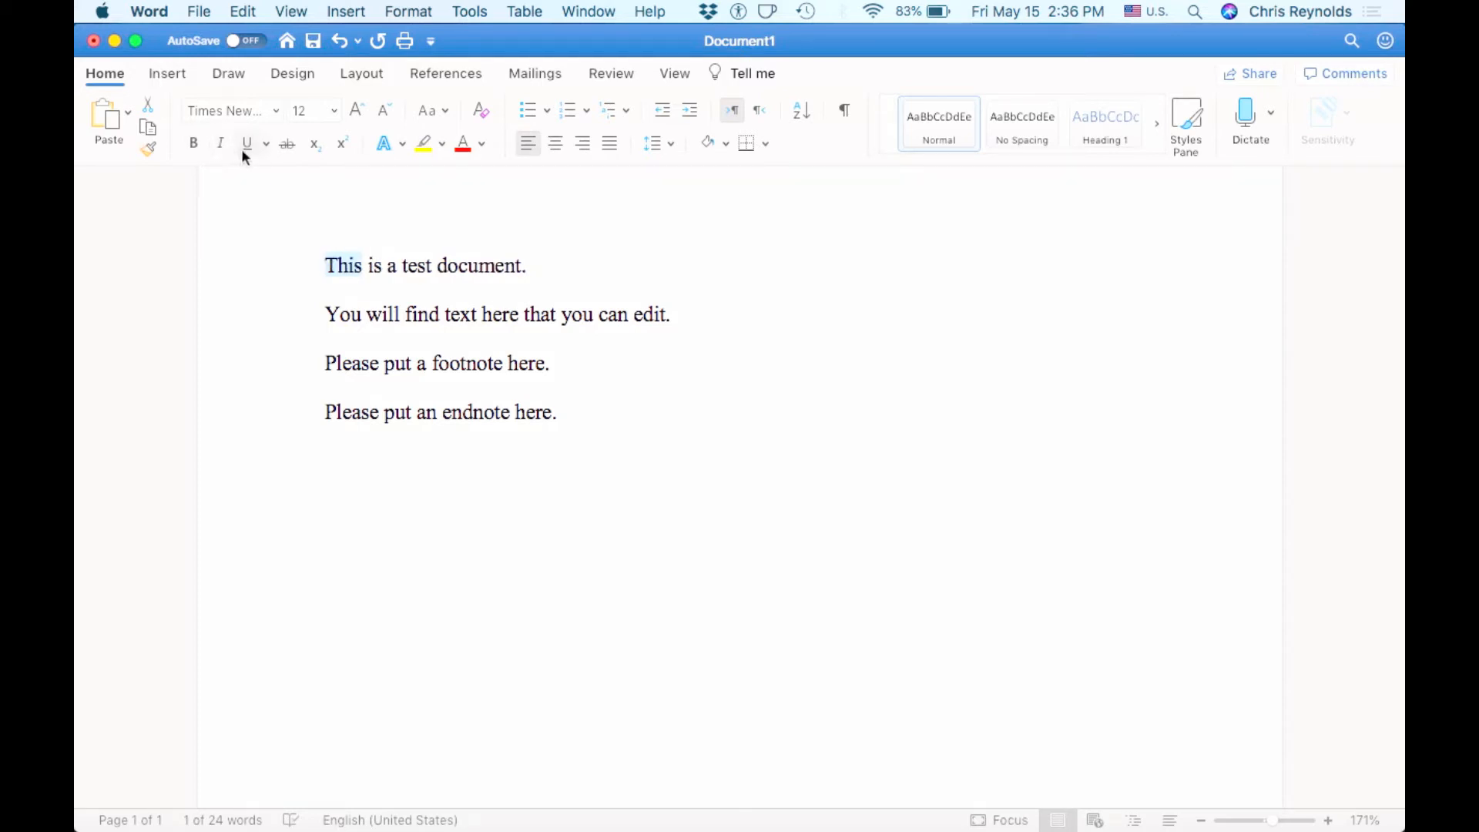
left_click(245, 146)
left_click(245, 147)
left_click(466, 148)
left_click(482, 145)
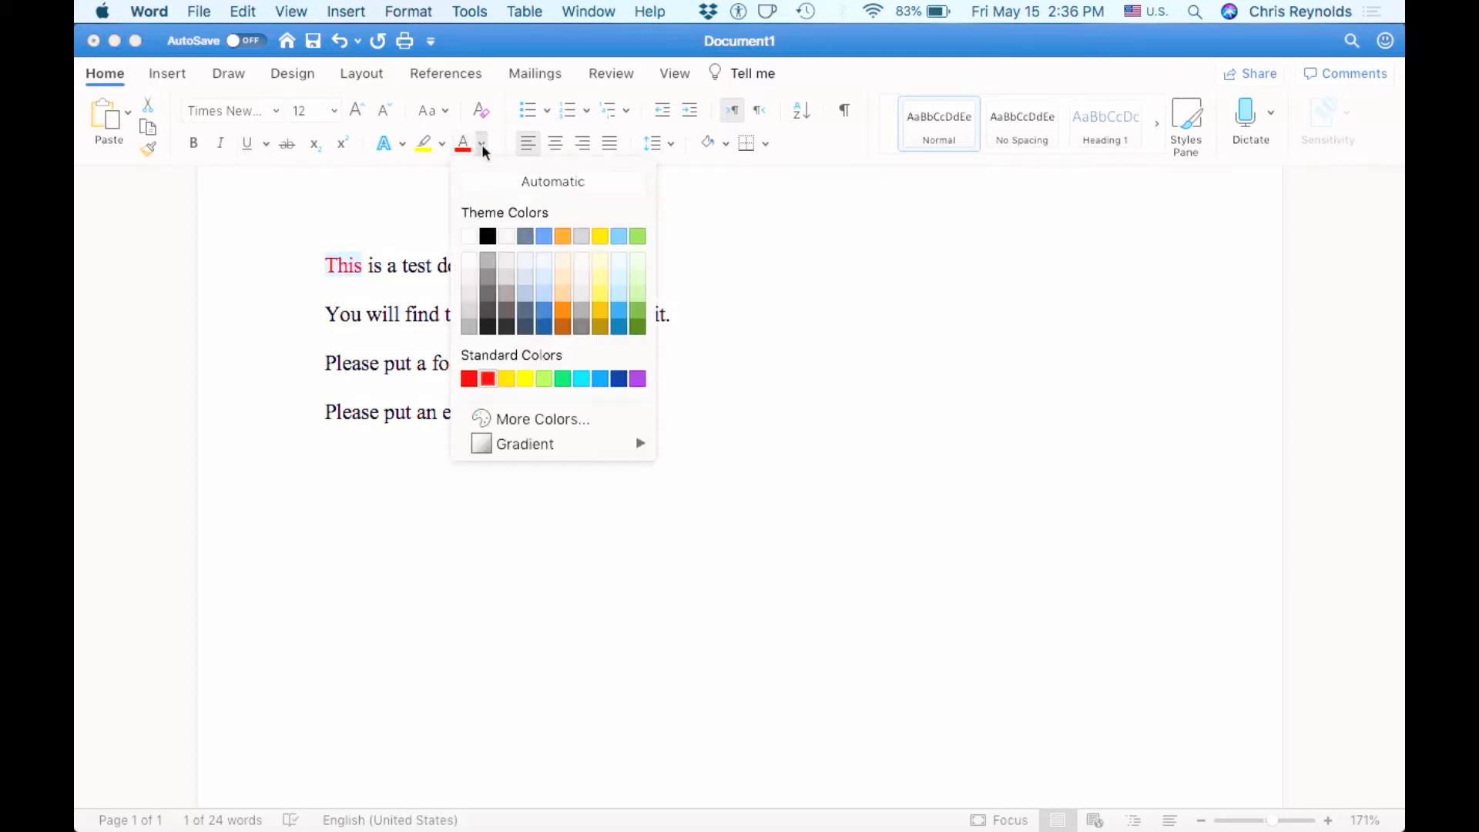
left_click(510, 185)
left_click(477, 314)
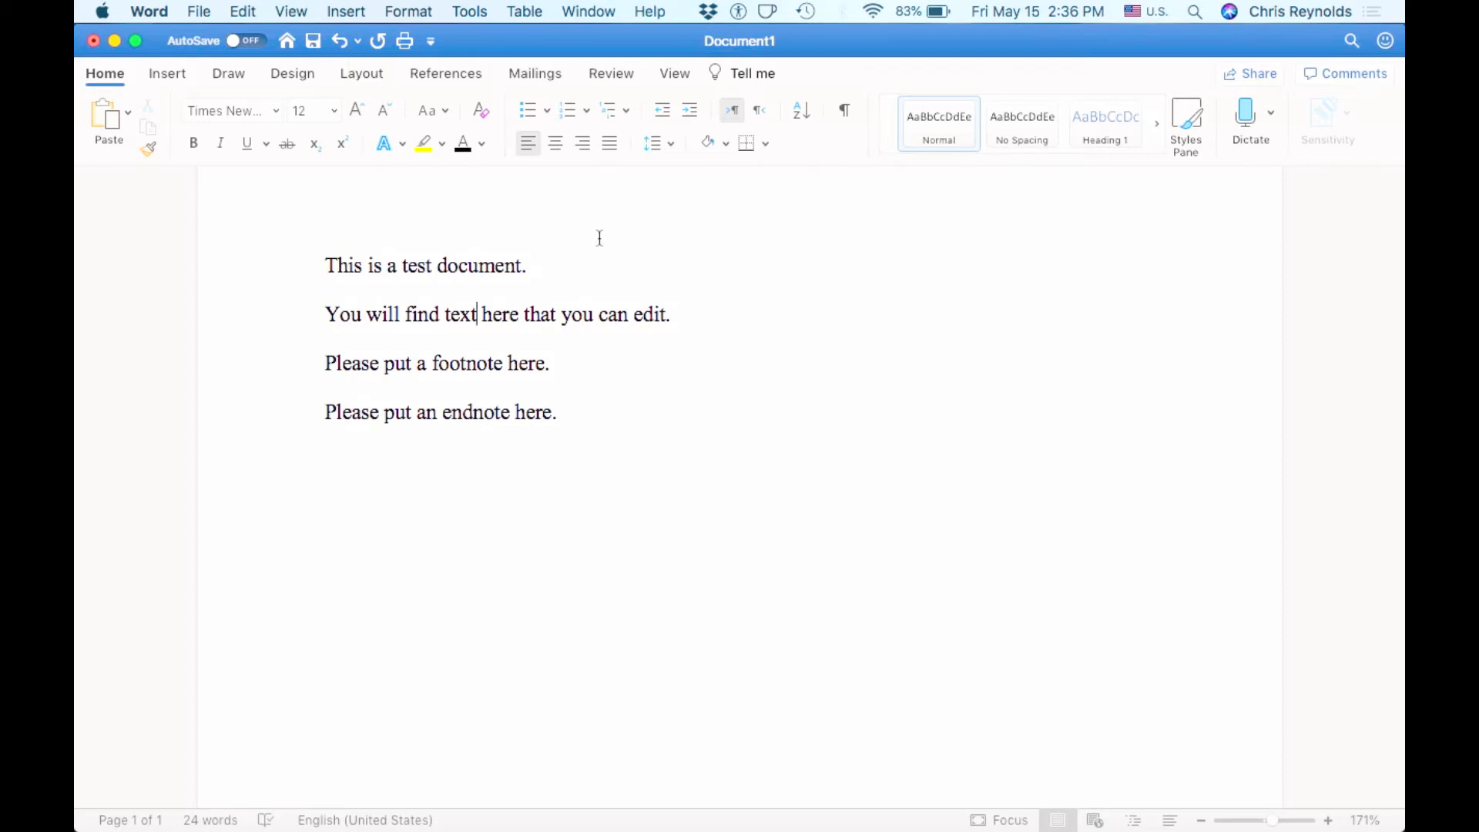
left_click_drag(558, 413, 320, 274)
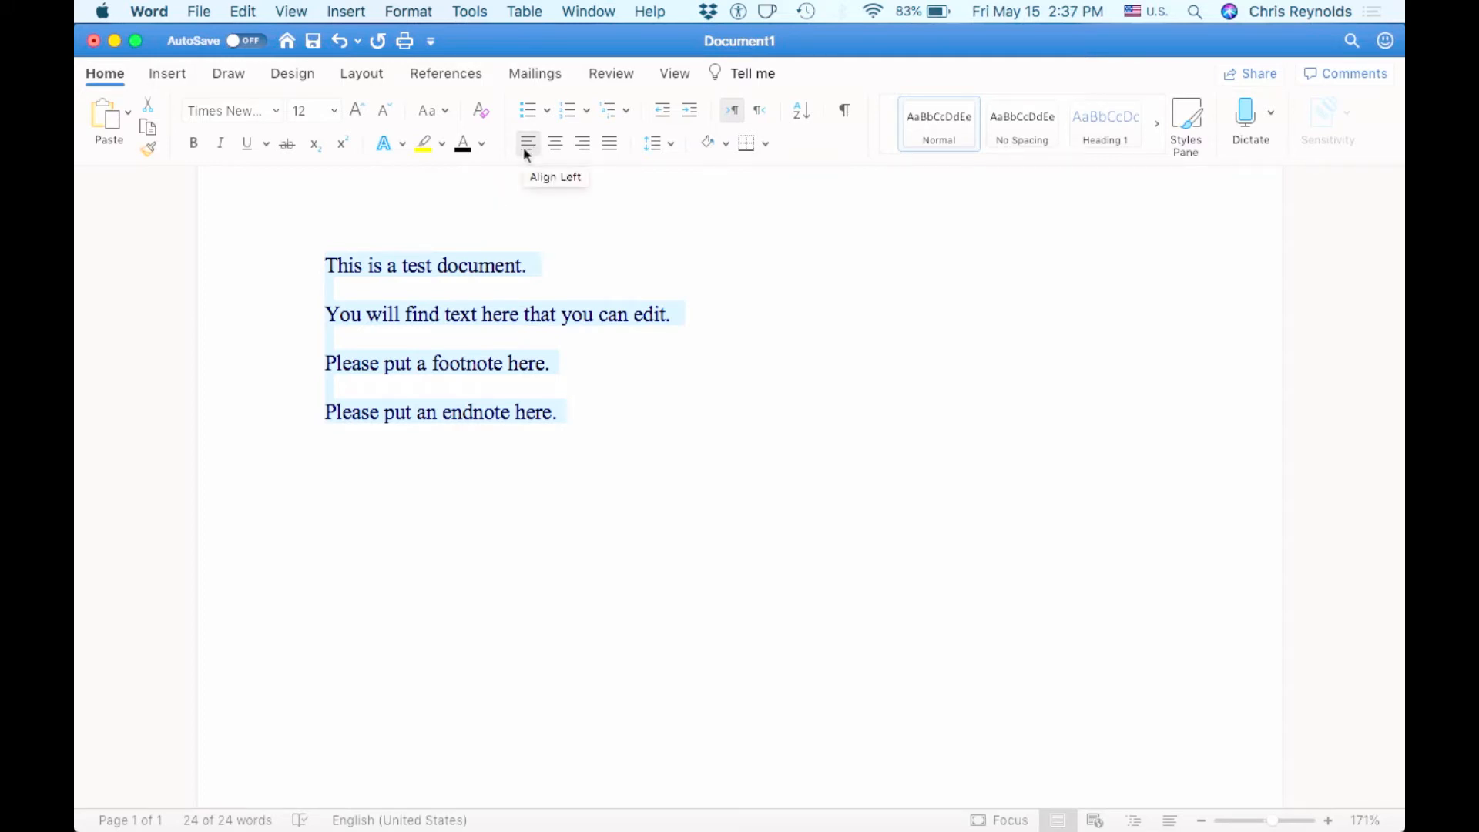
left_click(561, 149)
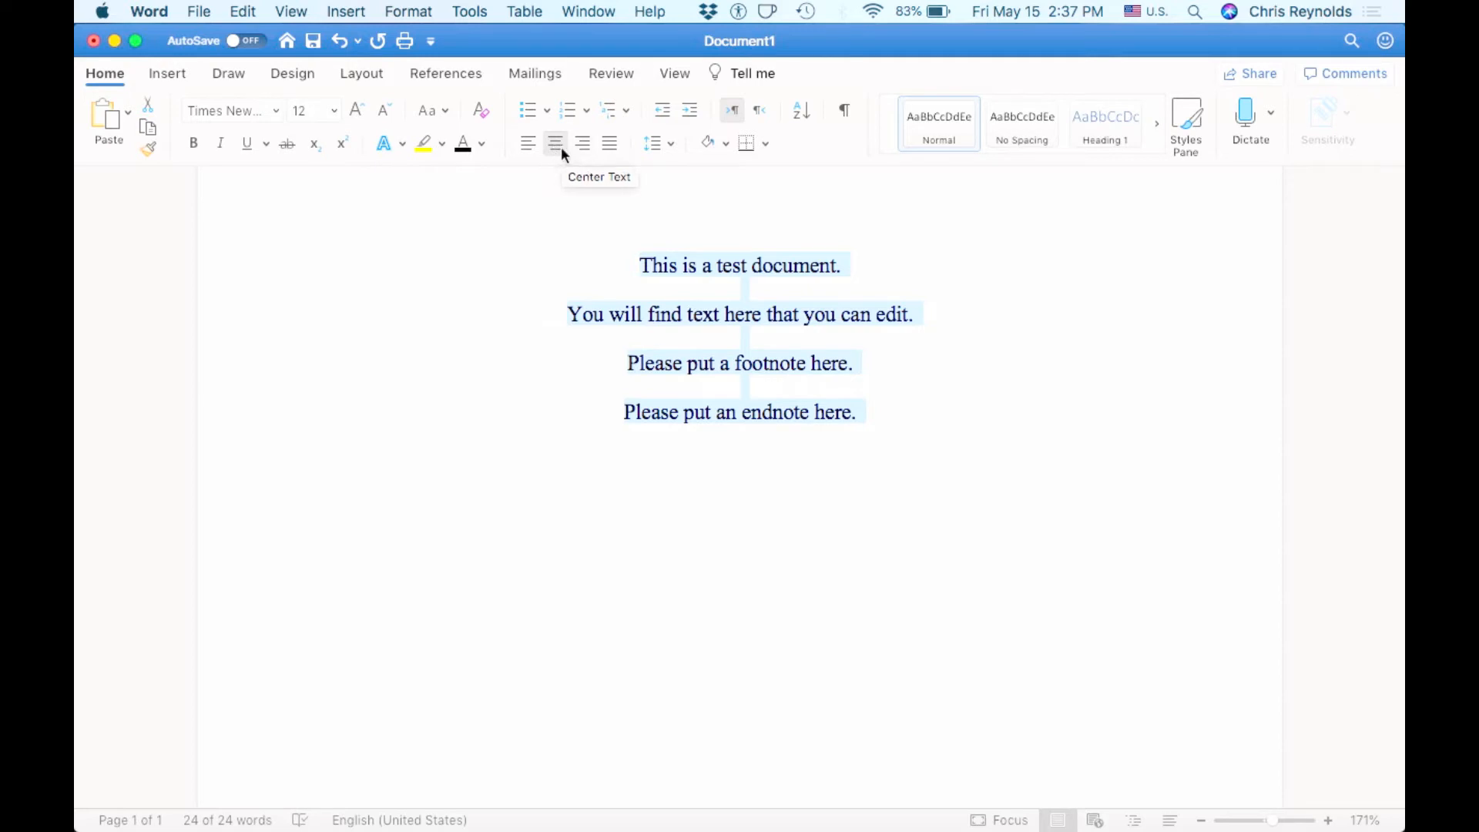
left_click(529, 145)
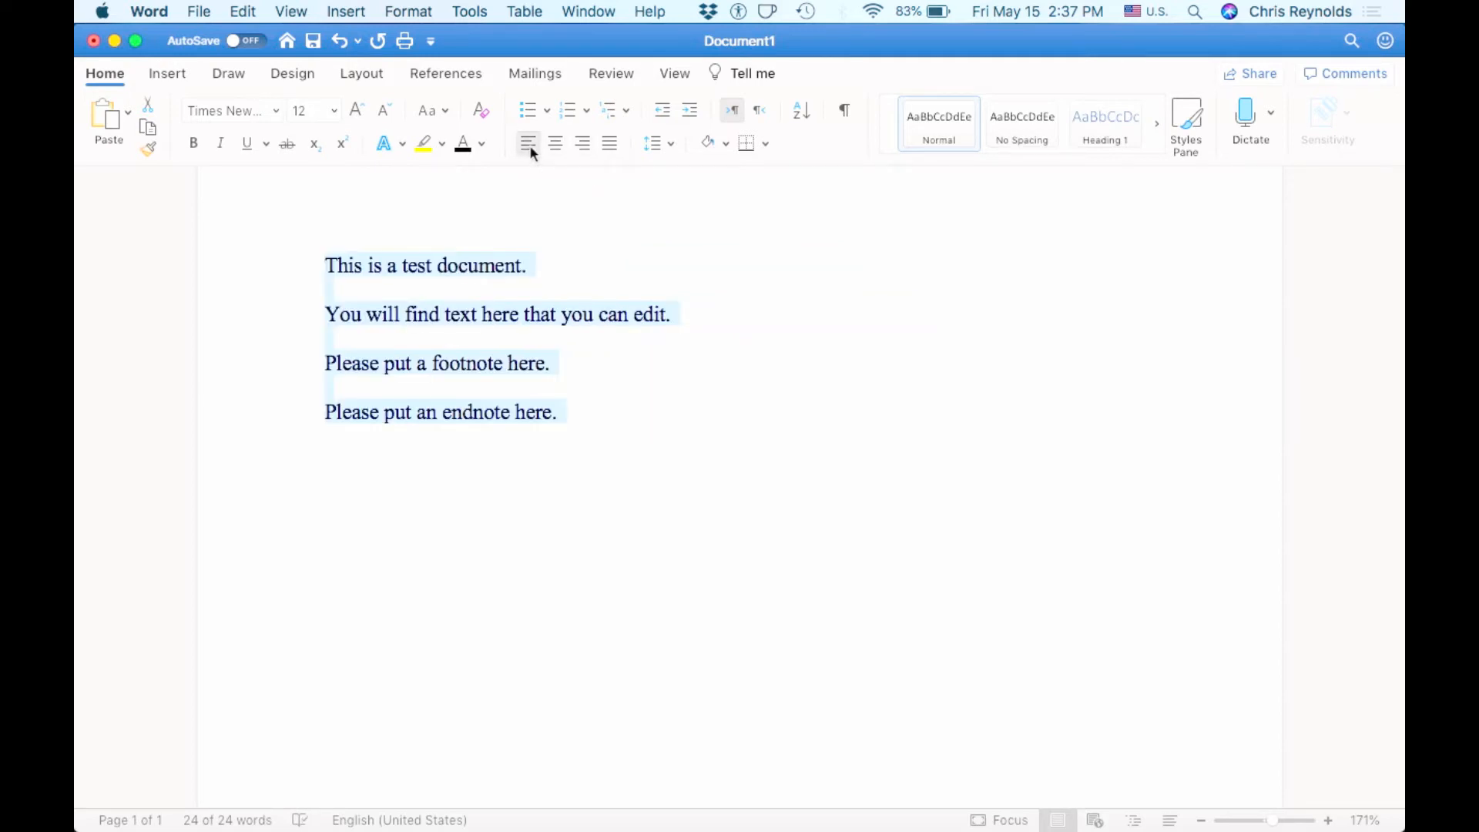
- Apply 2.0 line spacing to the selected paragraphs, then deselect them
left_click(667, 147)
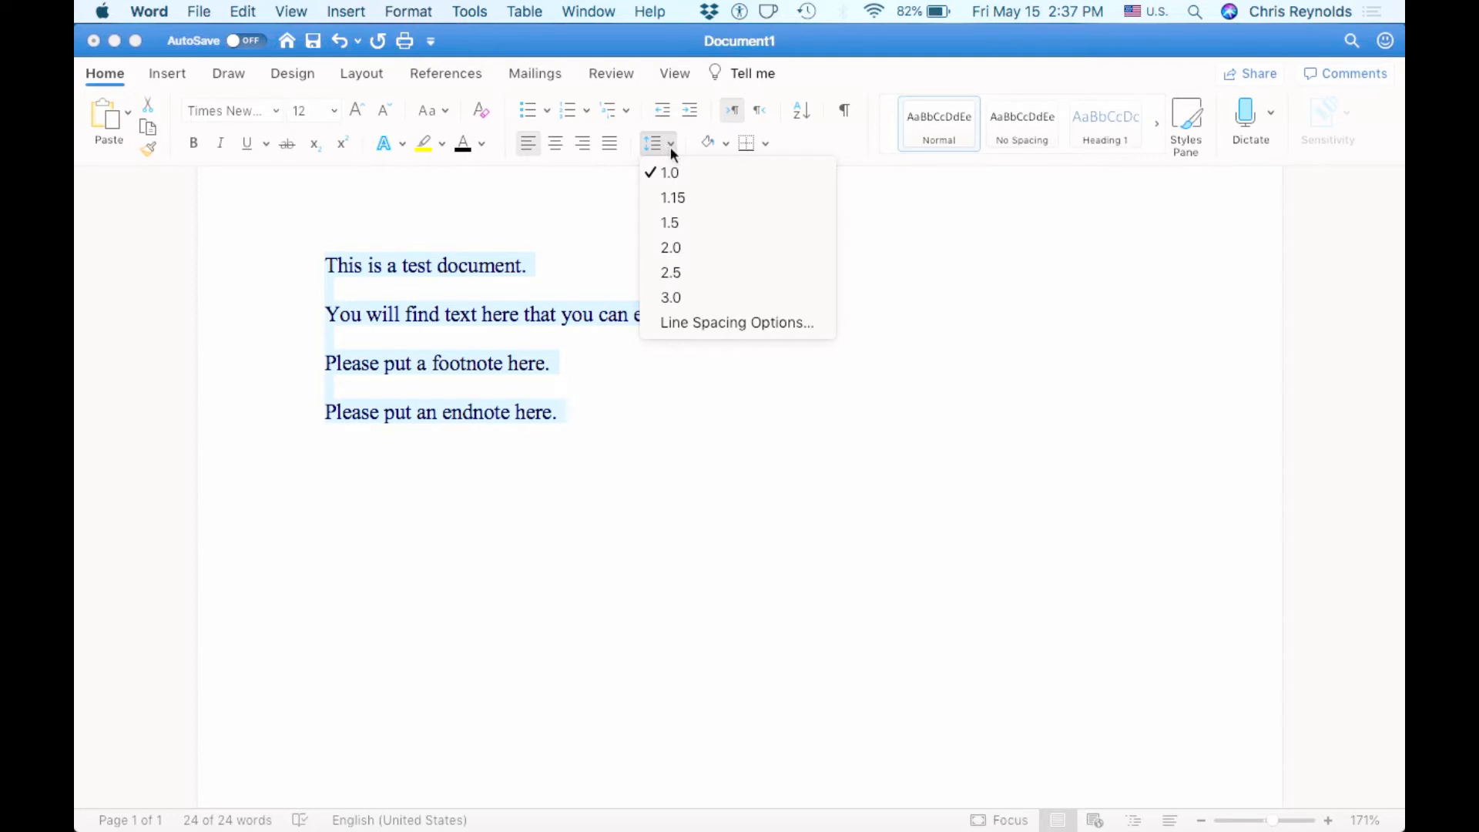
left_click(677, 251)
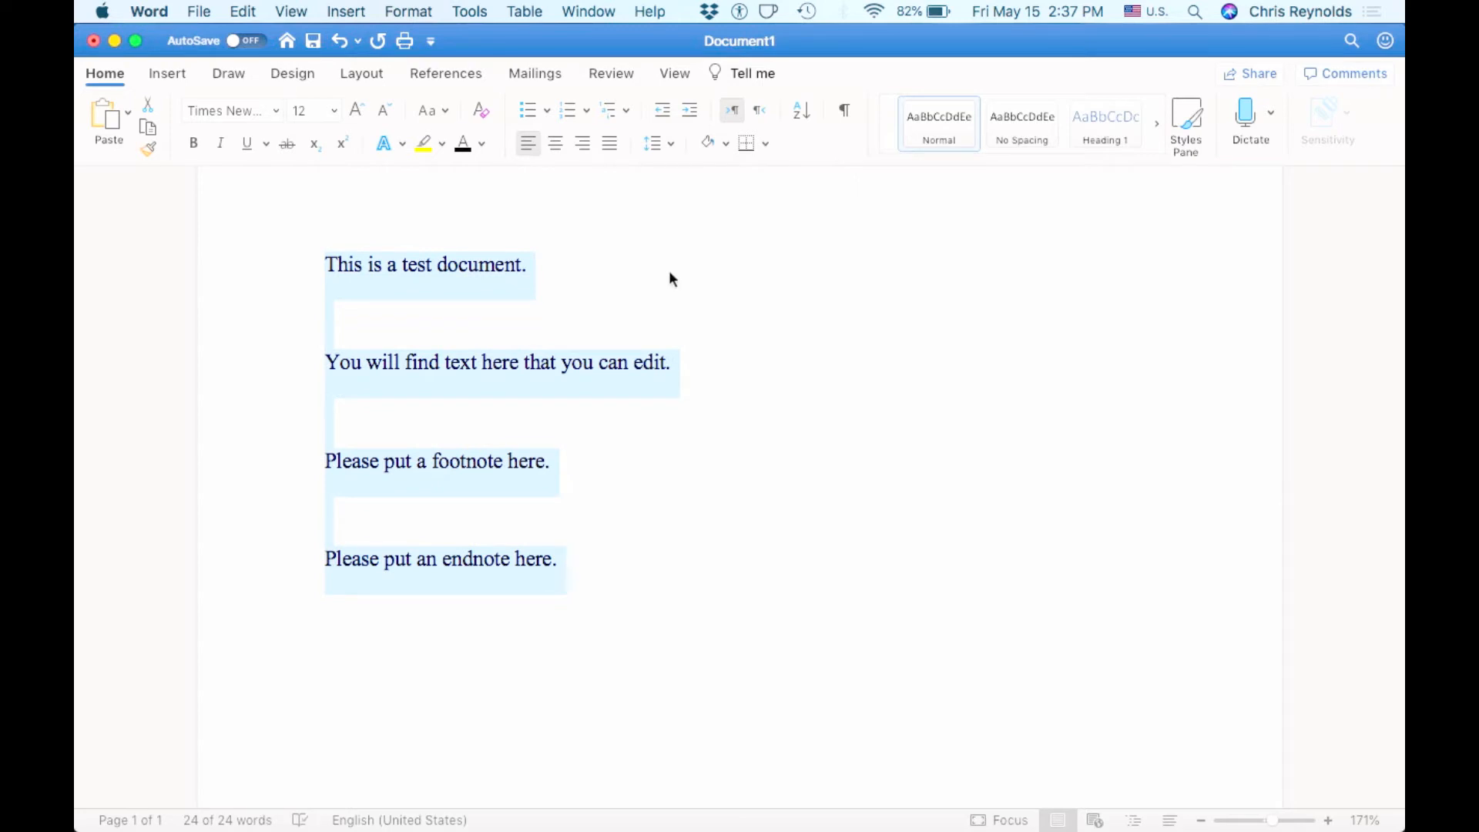
left_click(569, 516)
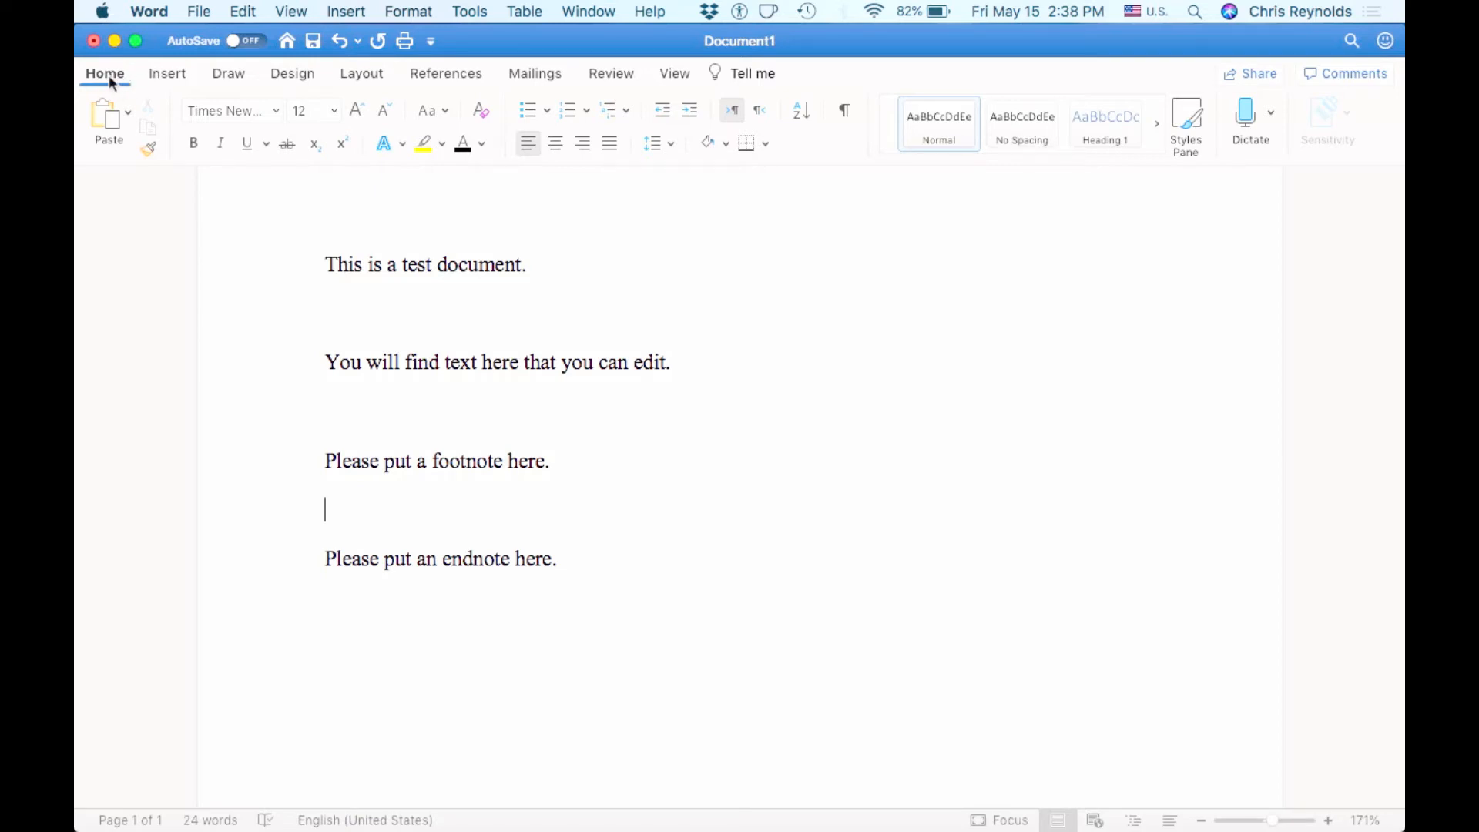
- Add an empty line after the endnote sentence and pick the Rectangle shape twice from Shapes
left_click(178, 77)
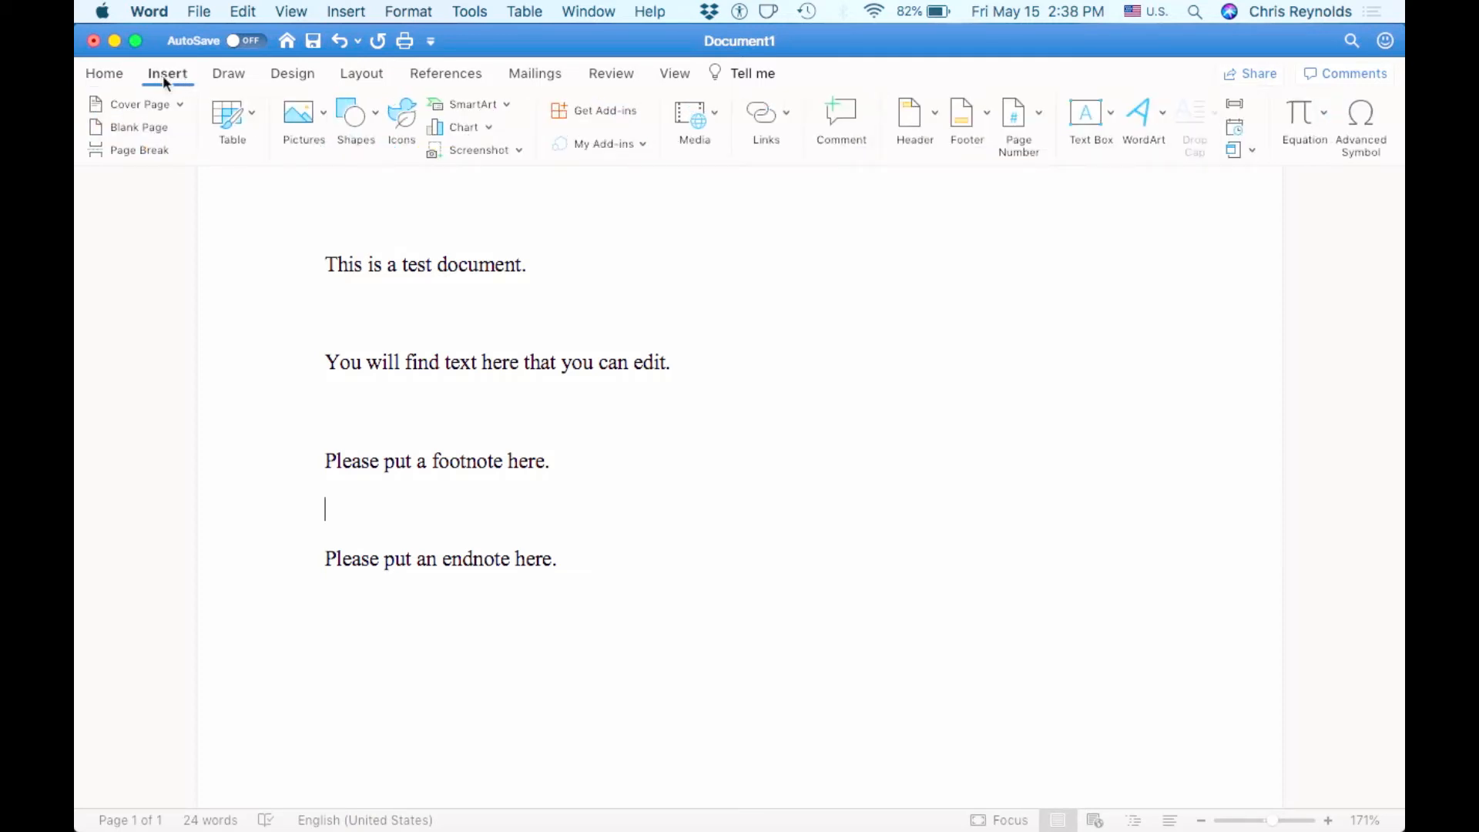
left_click(642, 586)
key("Return")
key("Return")
left_click(361, 116)
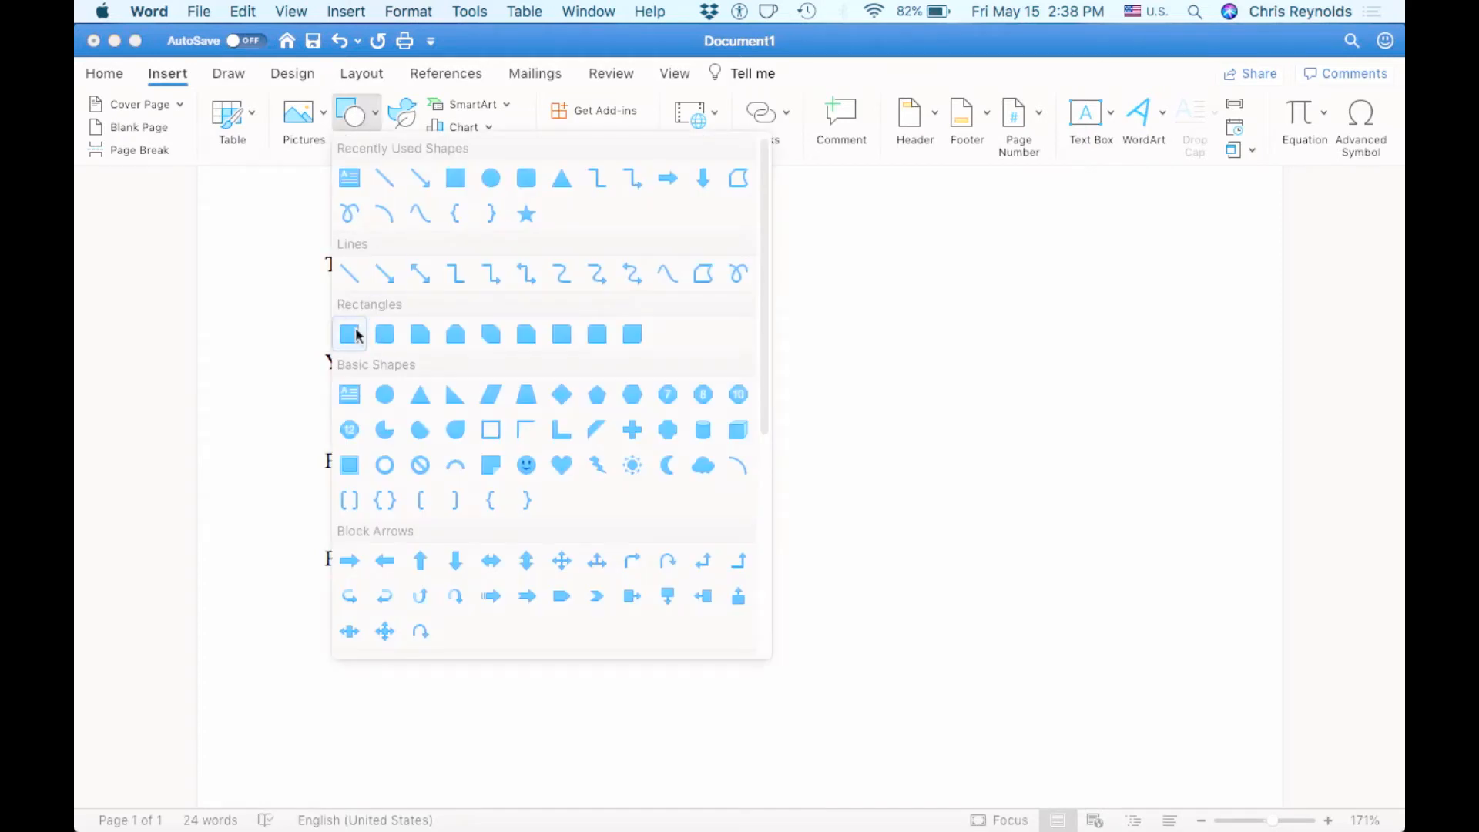
left_click(357, 335)
scroll(429, 591, "down", 2)
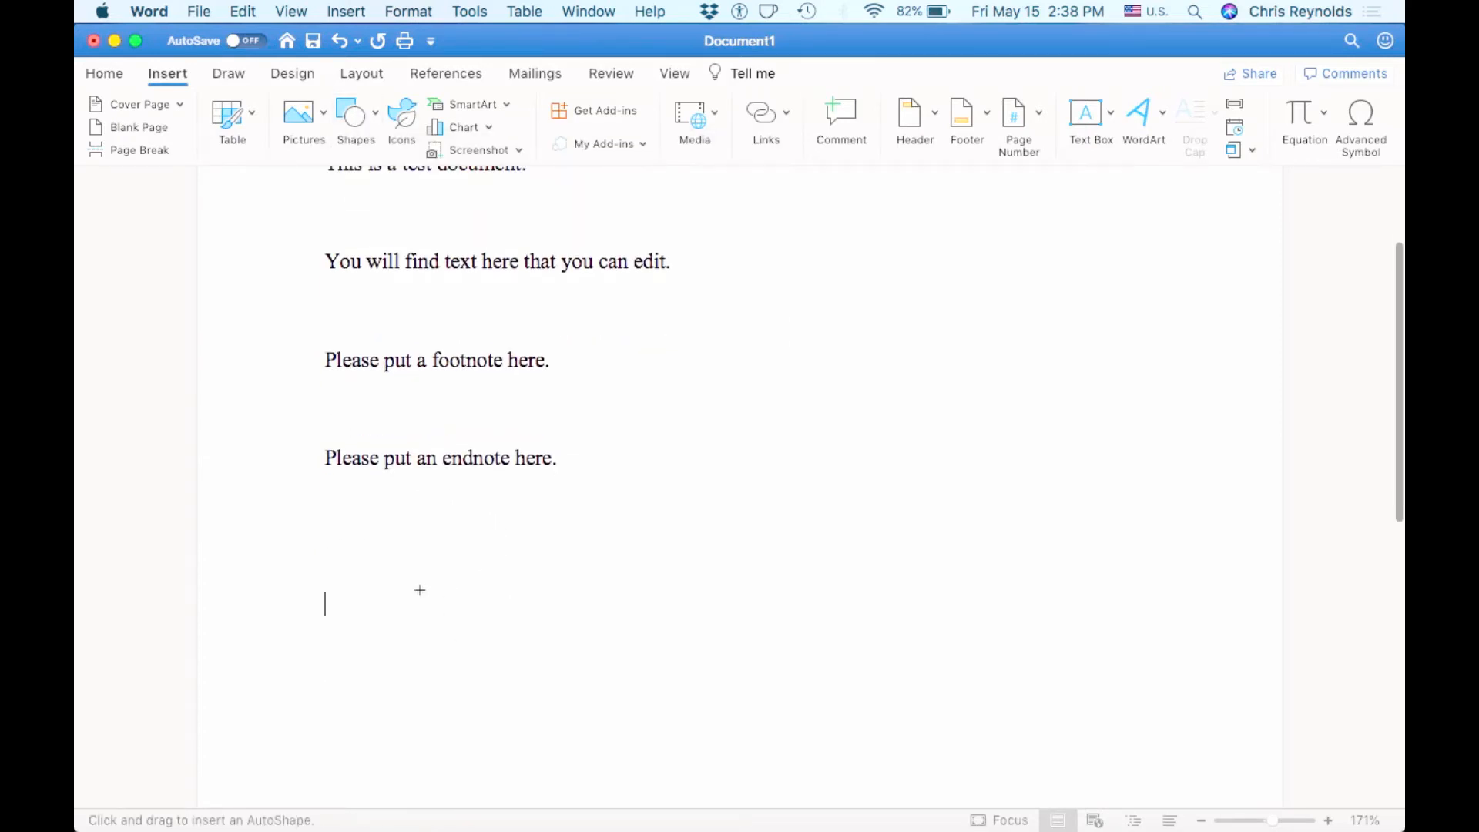
left_click(357, 116)
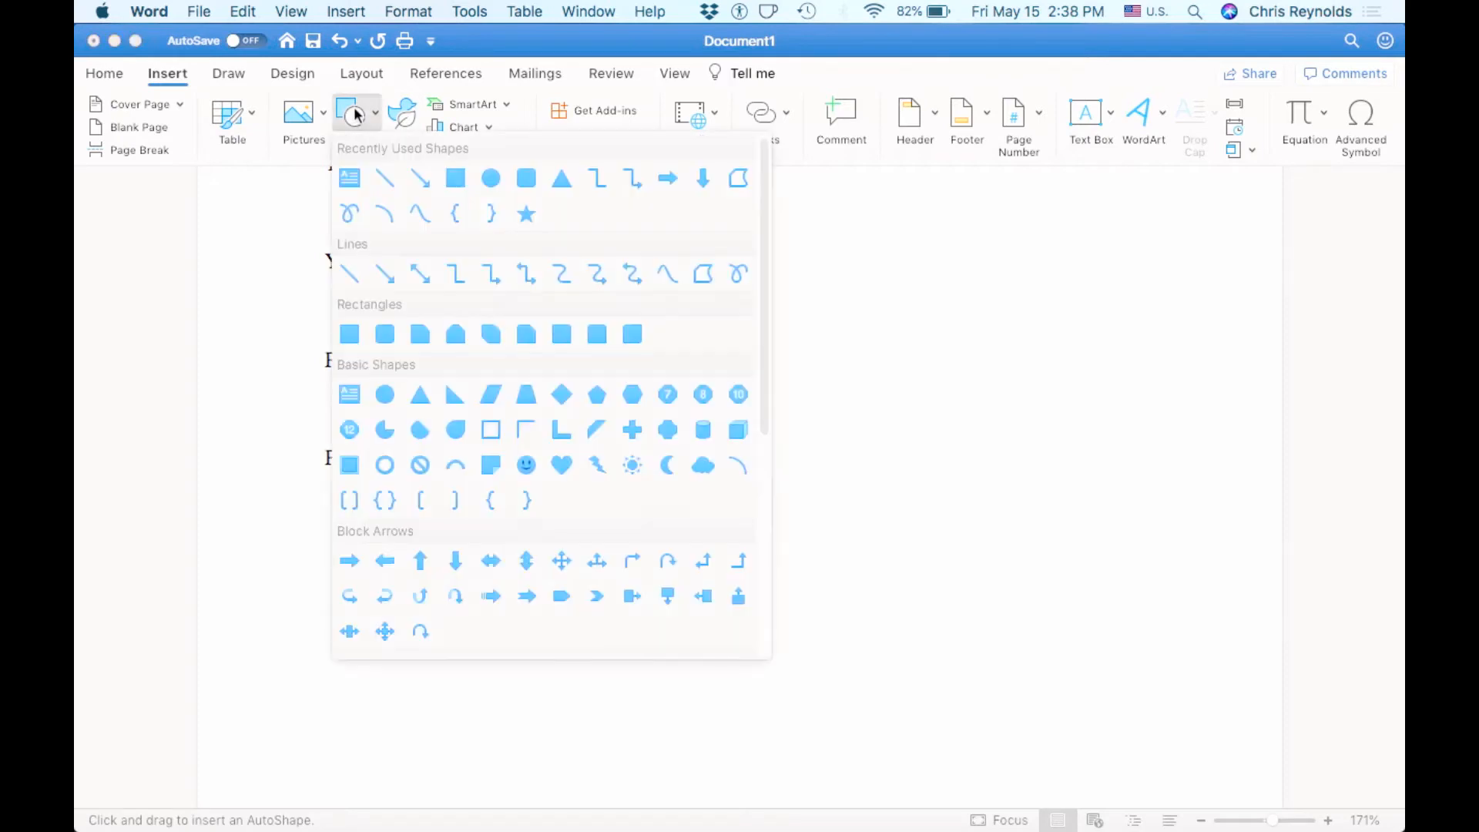
left_click(463, 180)
- Look over the Draw pen tools, ending on the Design theme, colour and font options
scroll(554, 533, "down", 1)
scroll(554, 533, "down", 10)
scroll(554, 533, "up", 9)
scroll(554, 533, "up", 3)
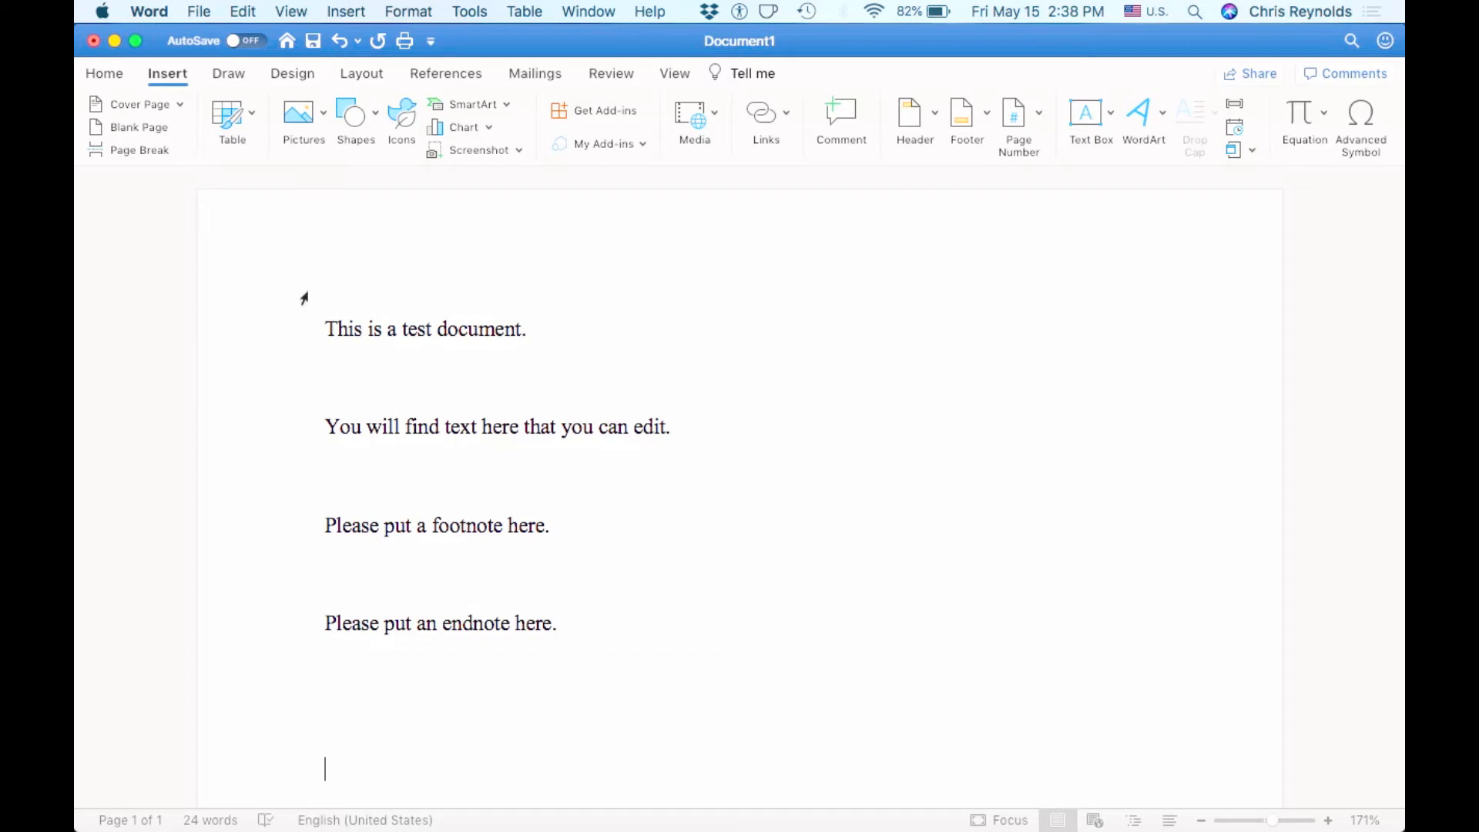
left_click(230, 75)
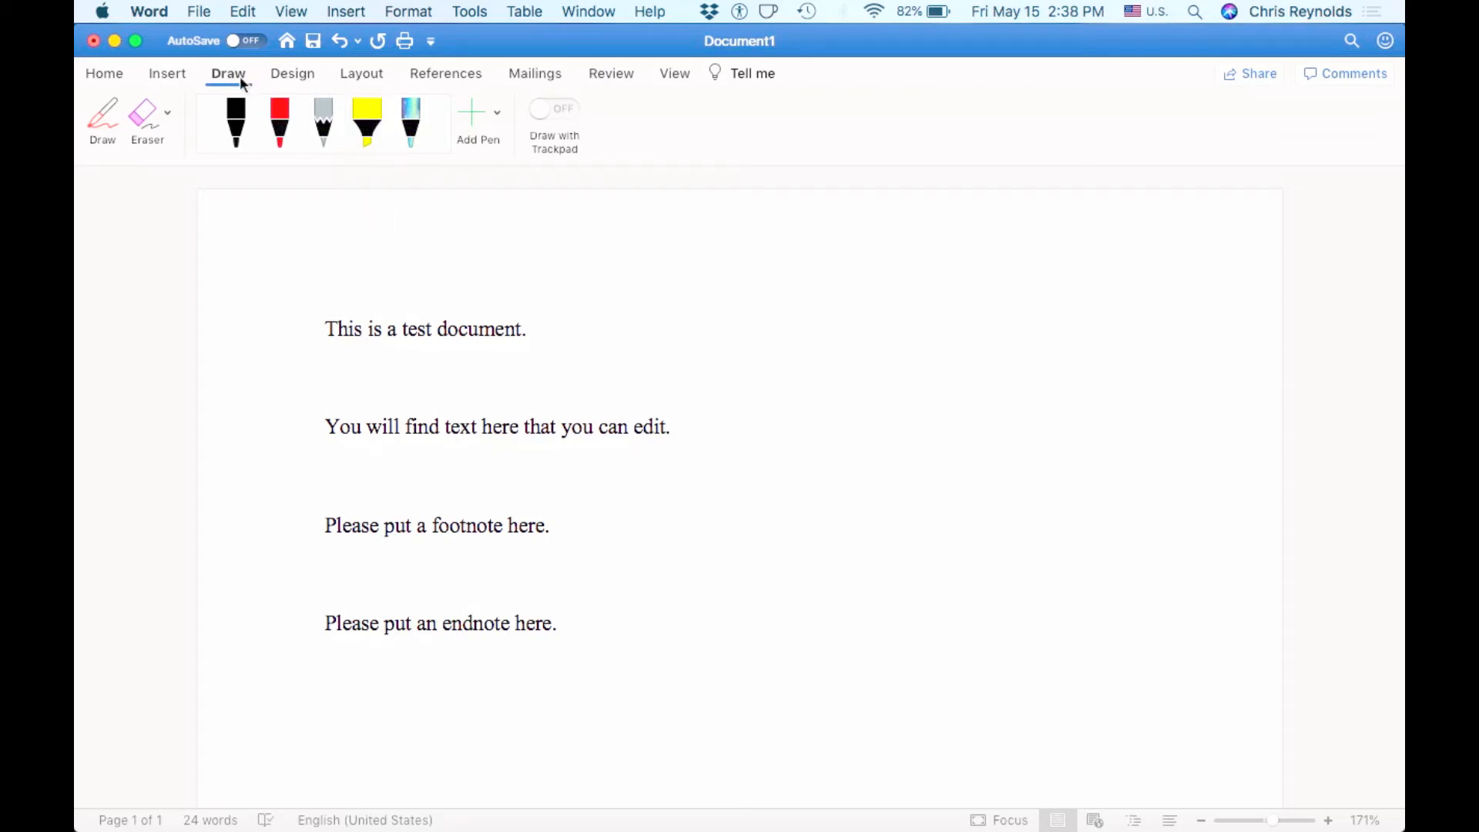
left_click(292, 77)
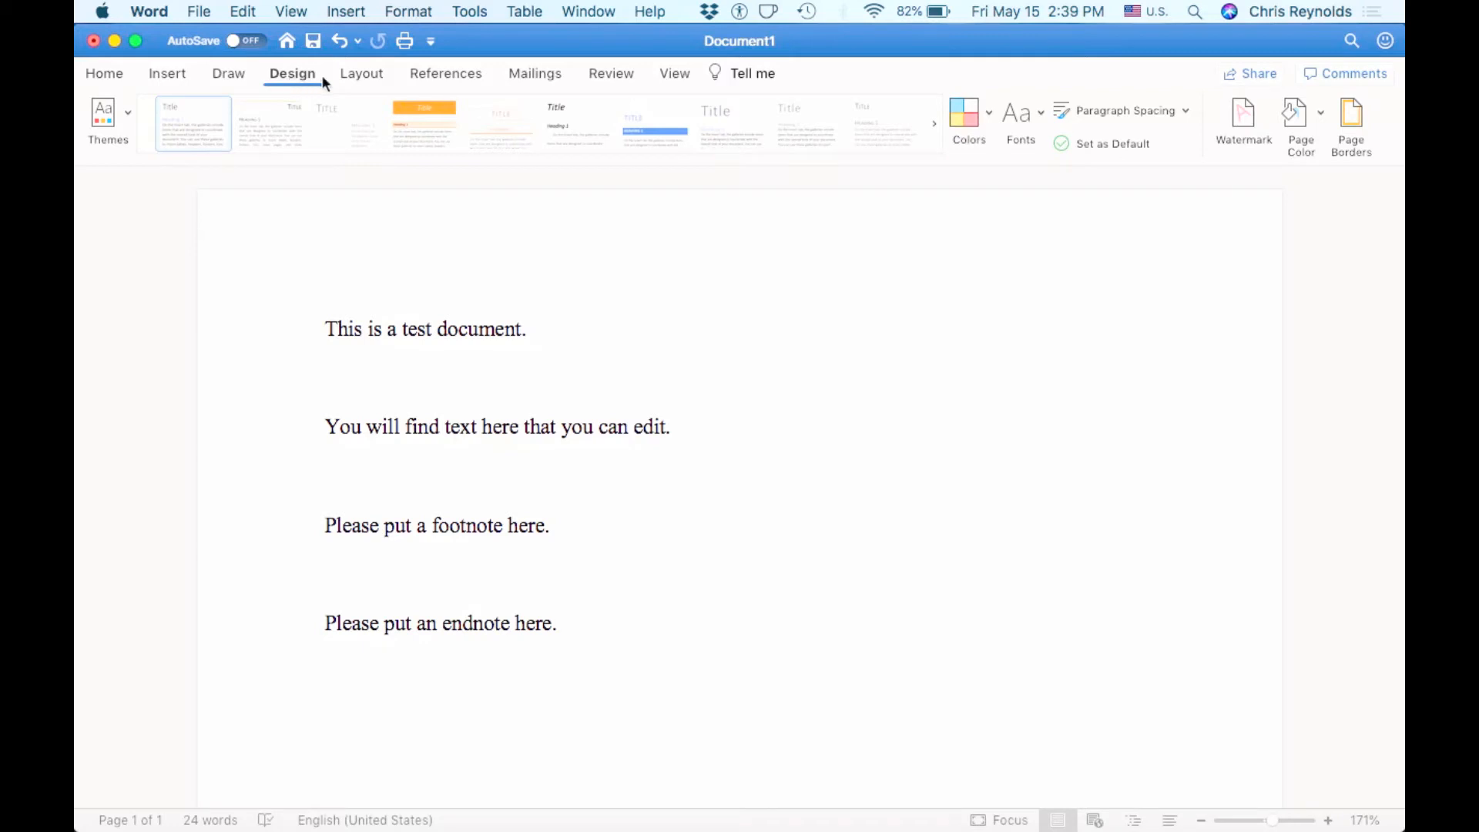
- Show the Layout ribbon with margins, orientation, size, columns, indents and spacing
left_click(356, 80)
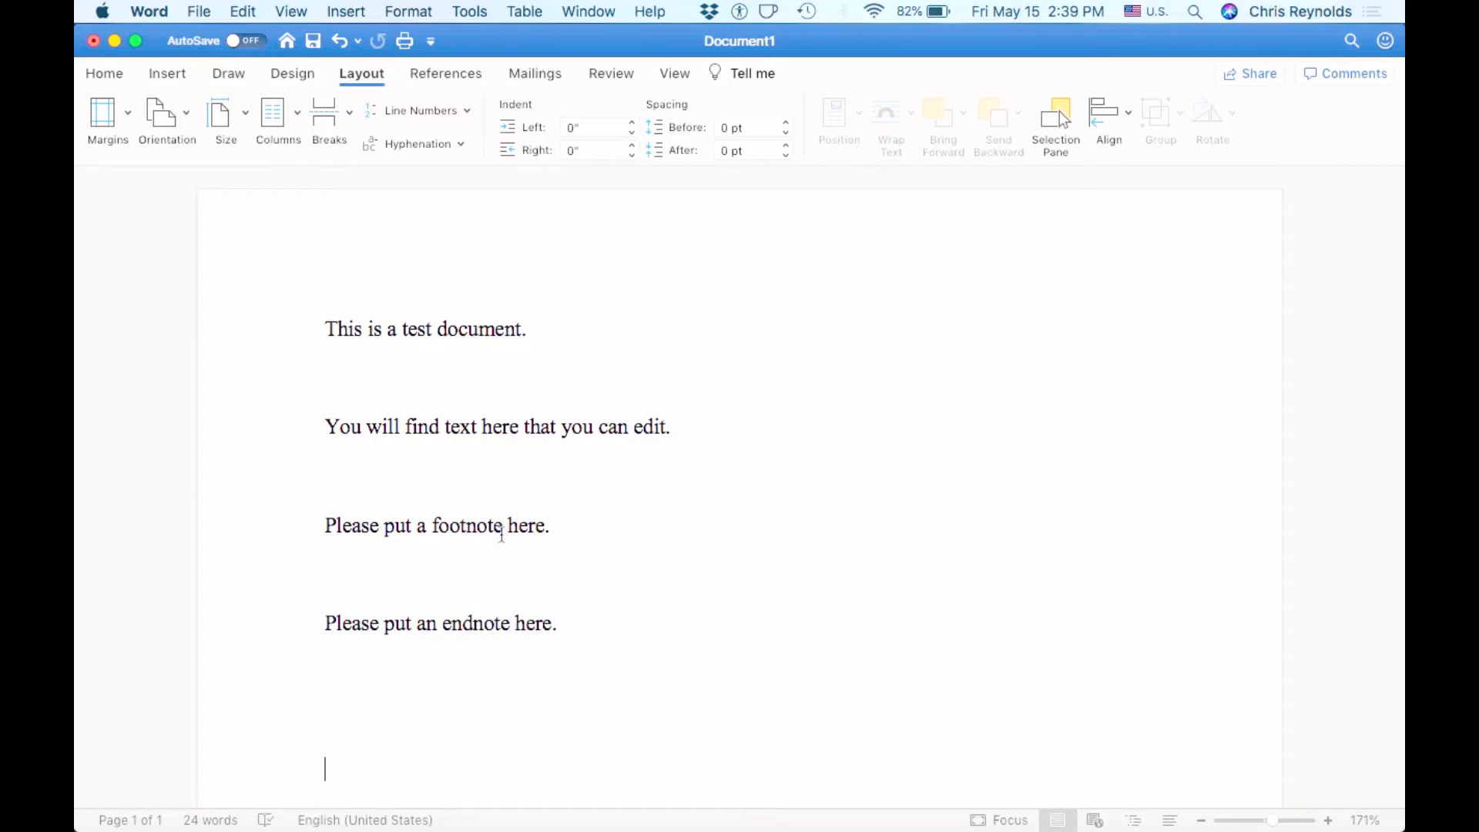
- Check the Margins presets, switch orientation to Landscape and back to Portrait, then open Size
left_click(131, 117)
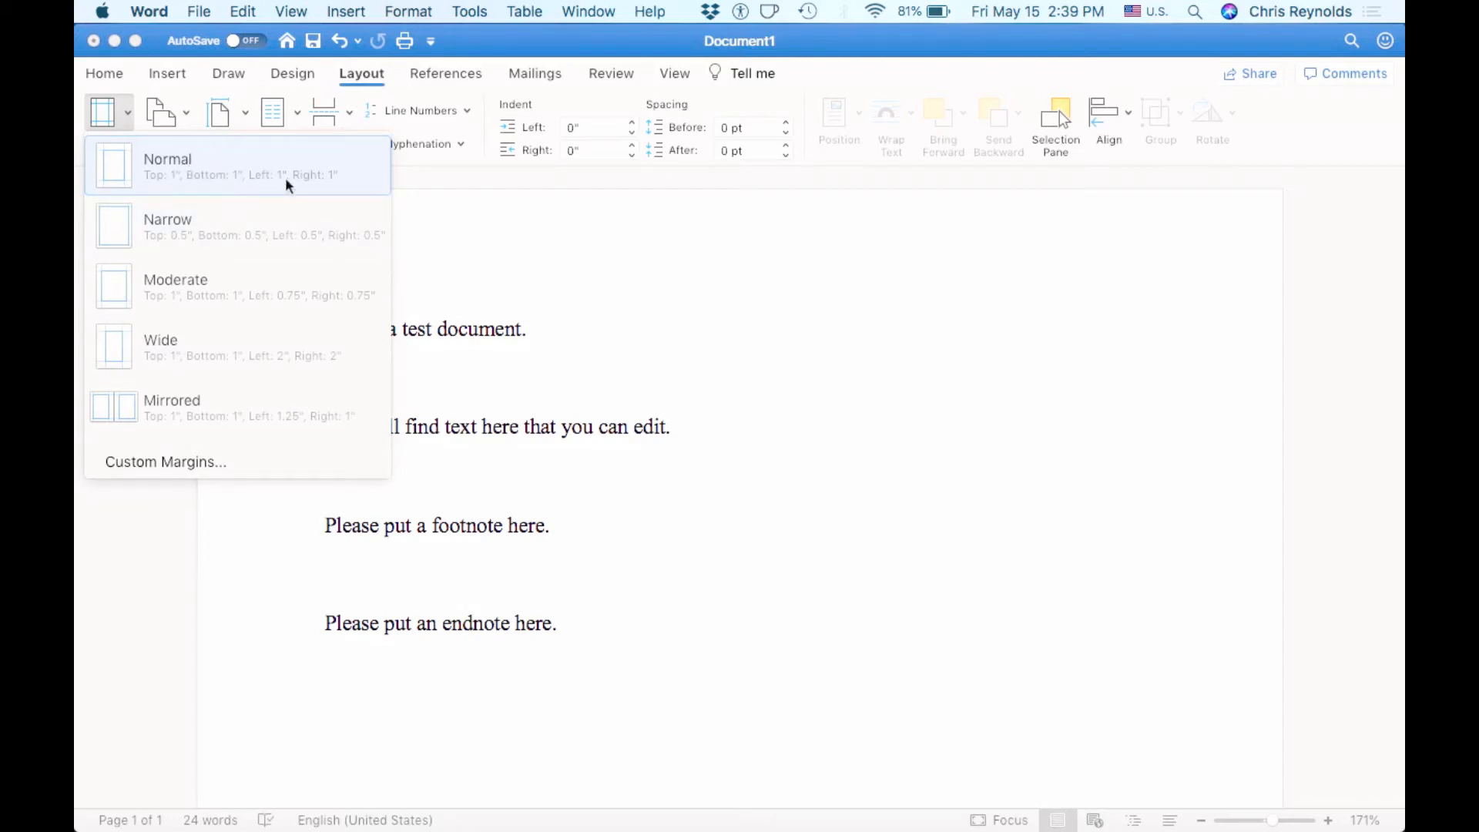
left_click(502, 362)
left_click(177, 102)
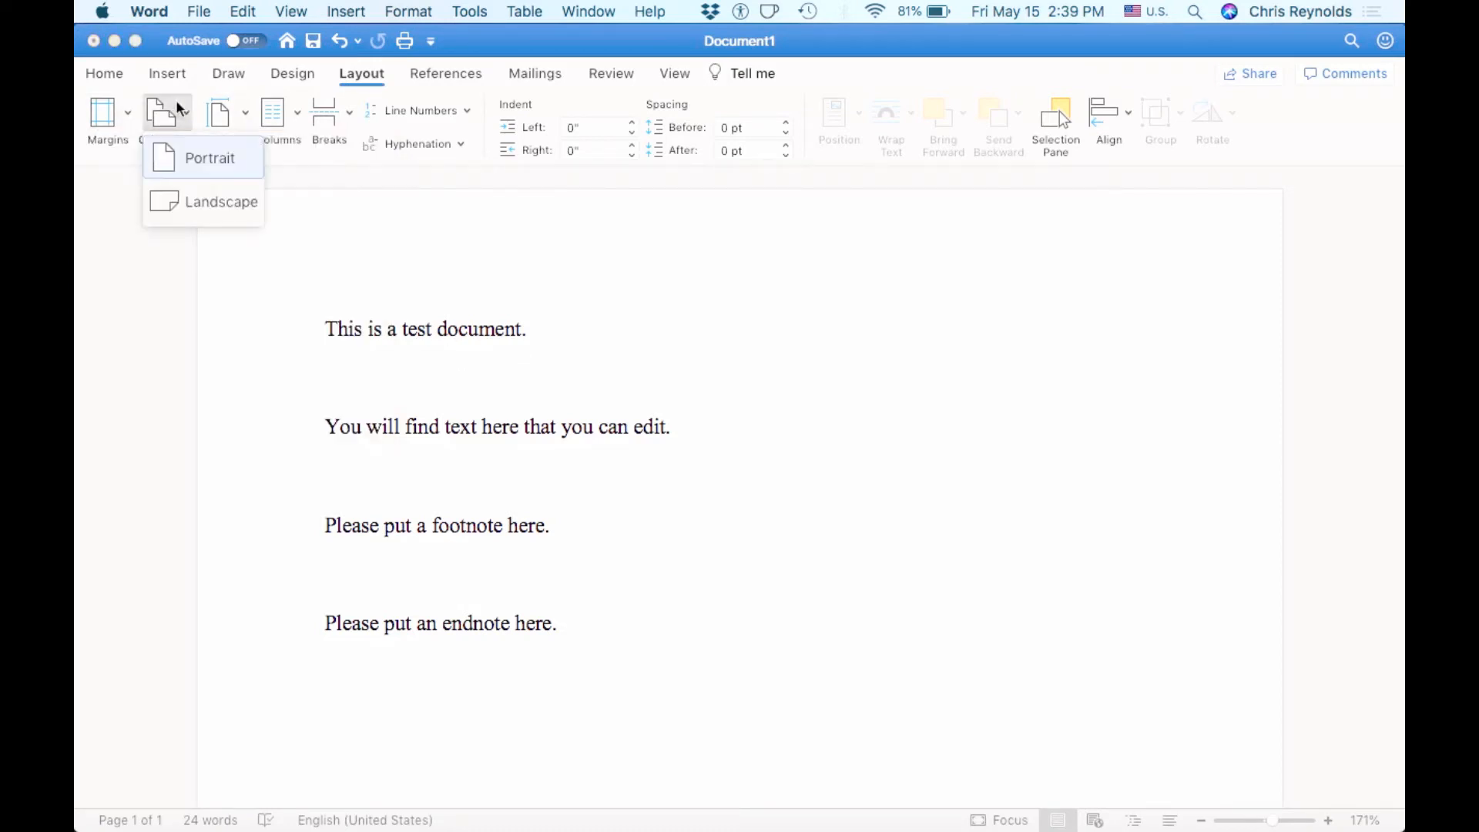
left_click(198, 192)
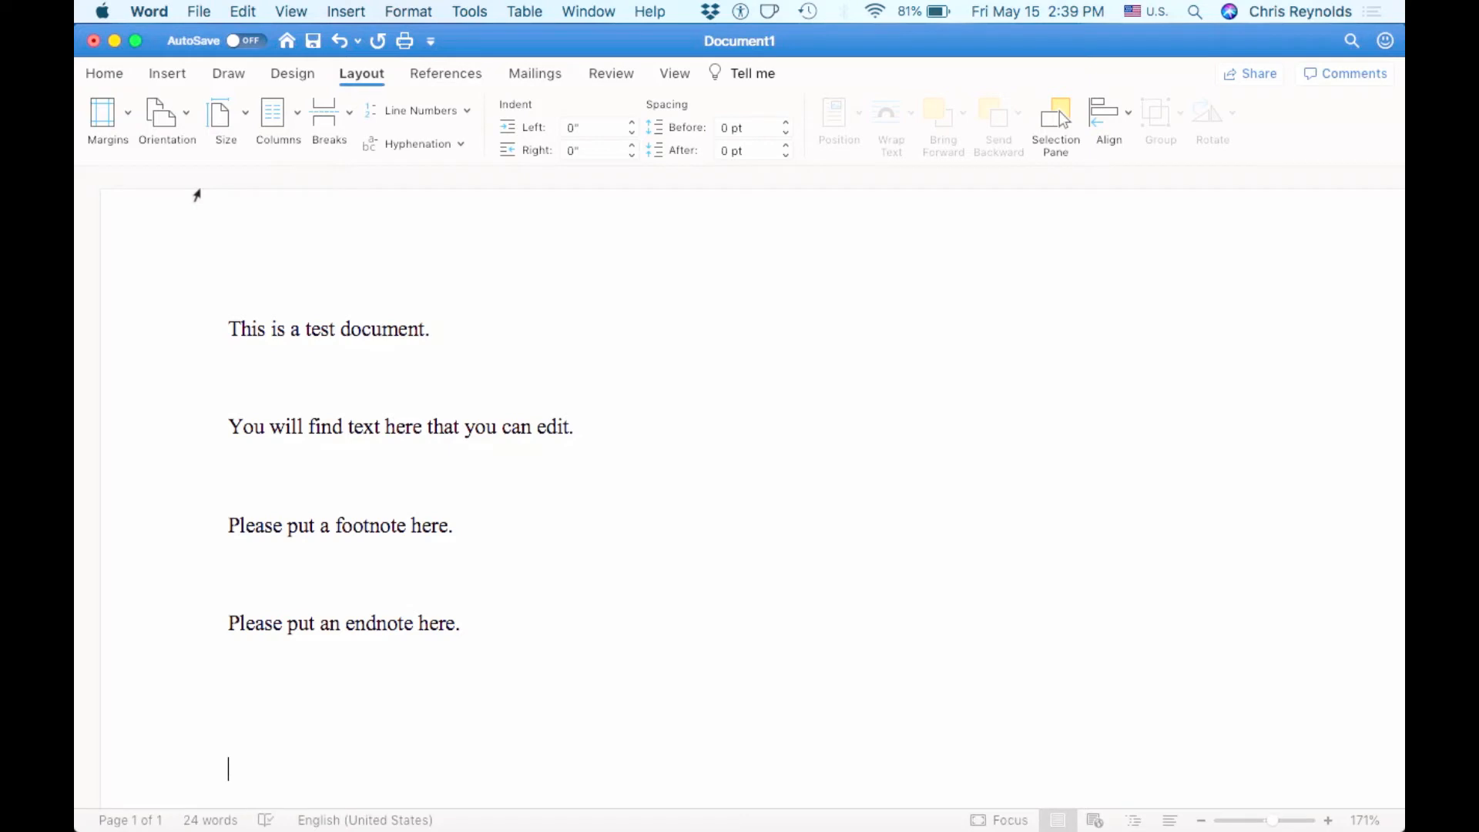
left_click(191, 110)
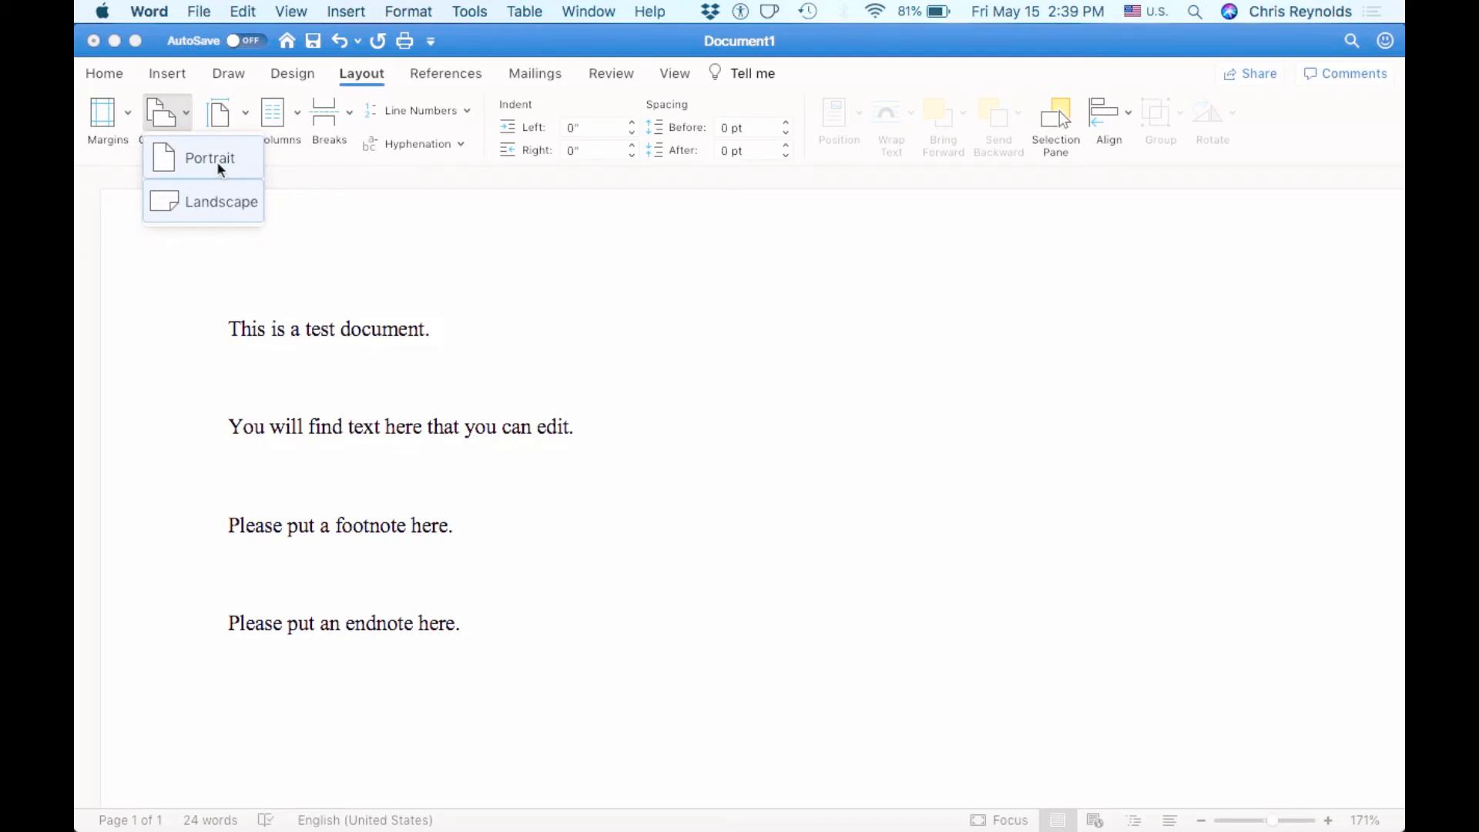
left_click(193, 160)
left_click(234, 117)
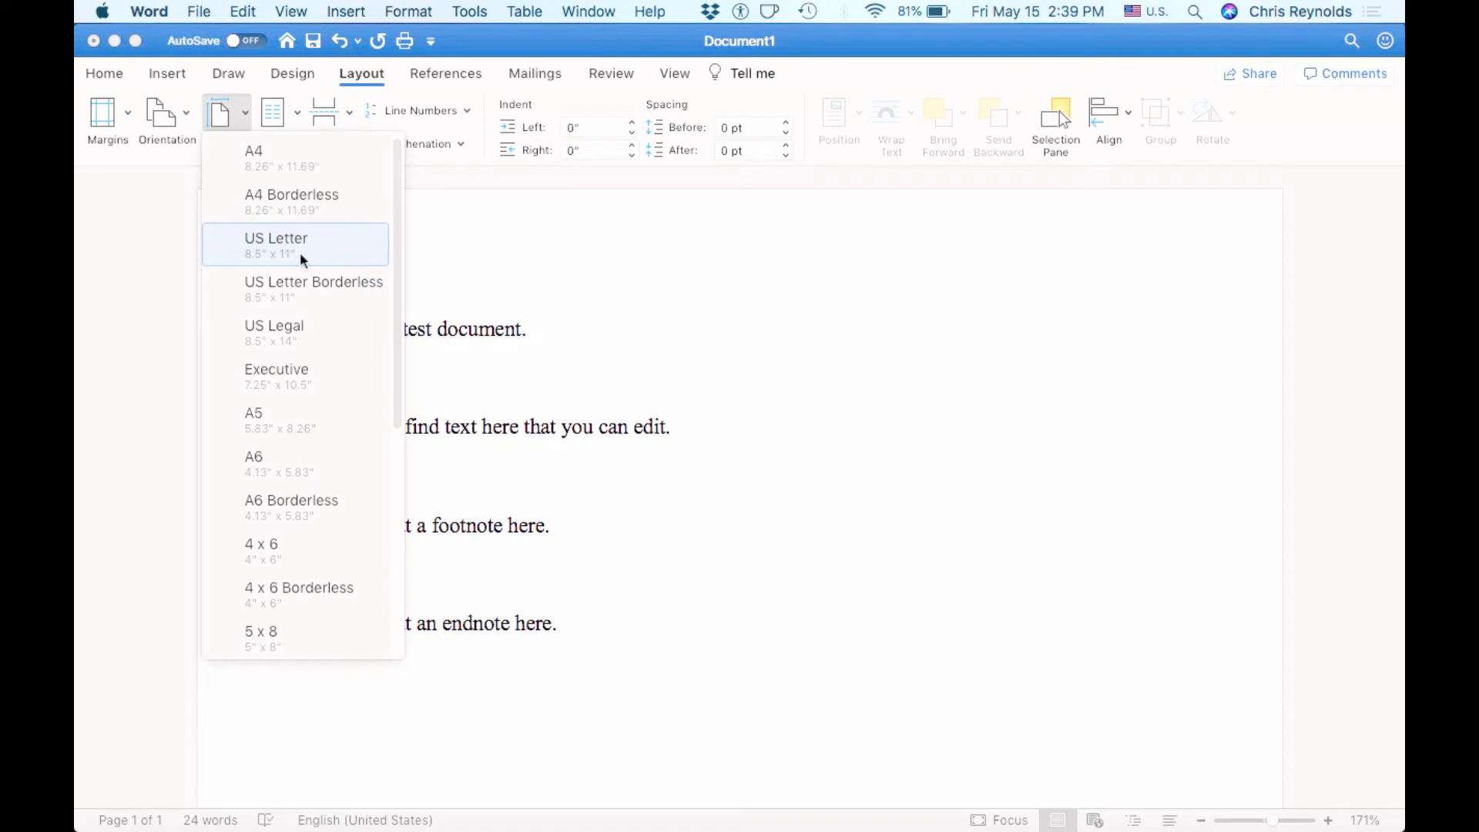
- Close the Size list unchanged, return to Layout, and dismiss Breaks without inserting one
left_click(466, 253)
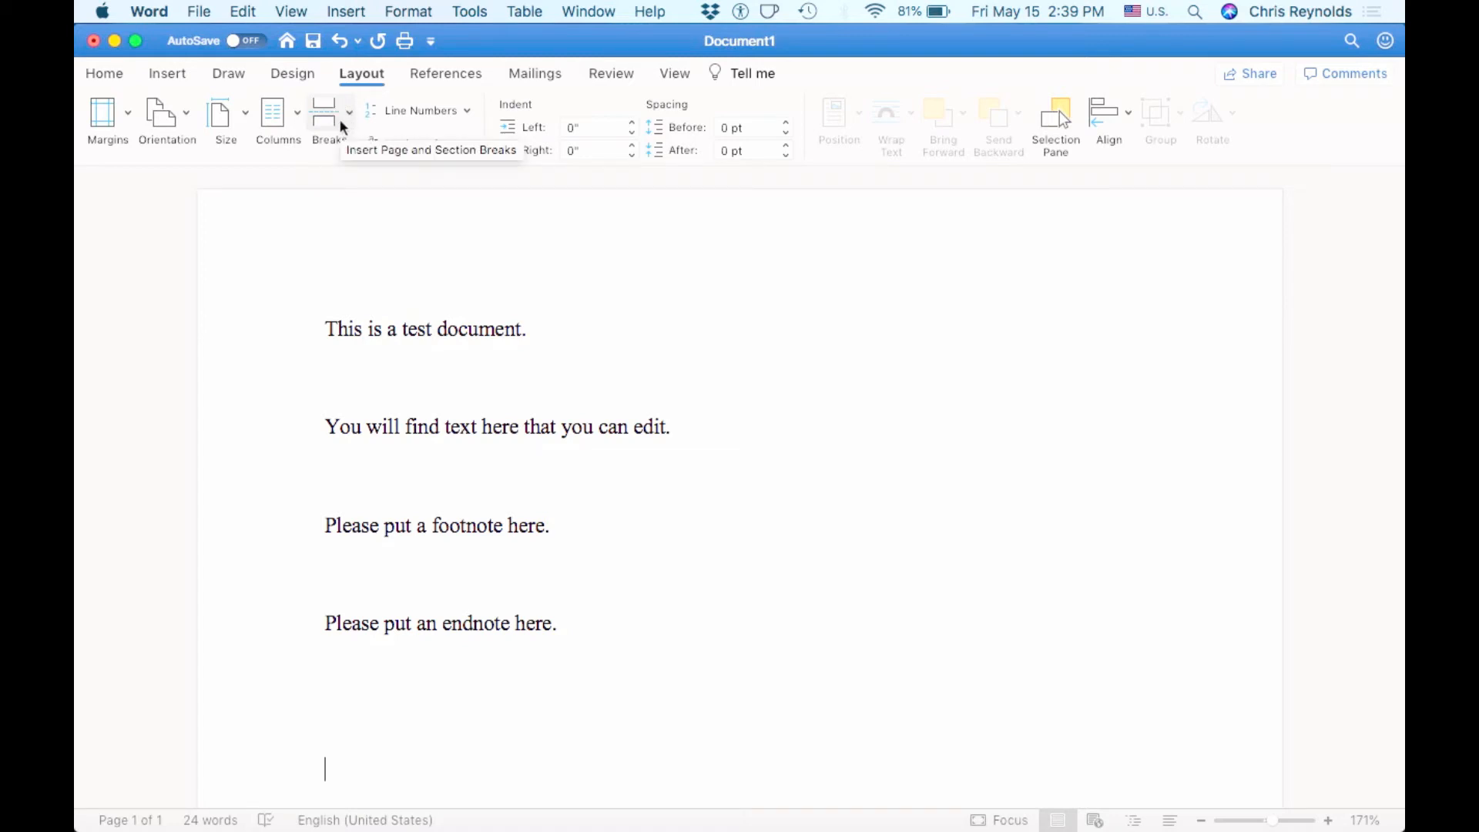
left_click(170, 73)
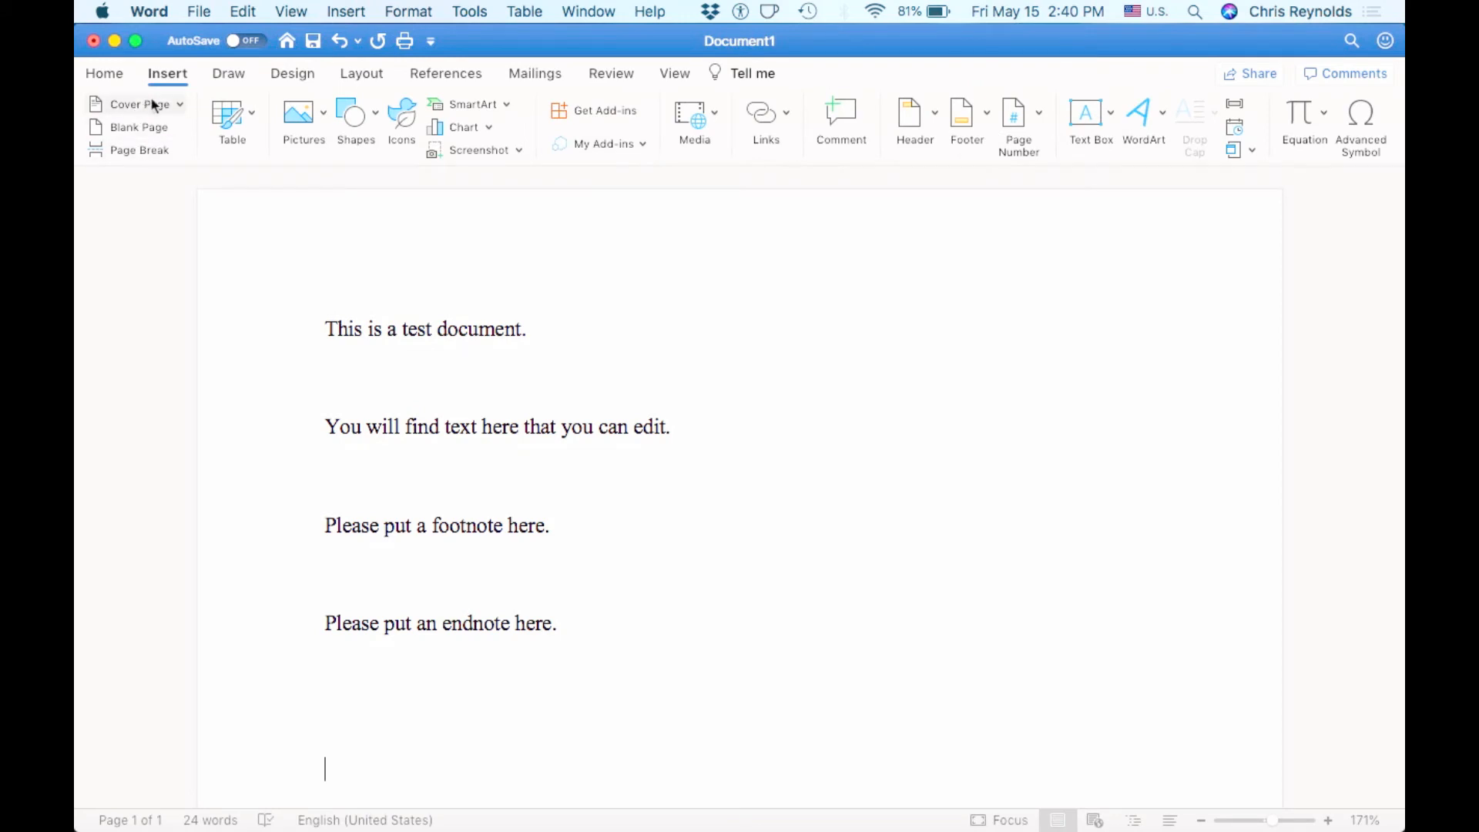
left_click(360, 75)
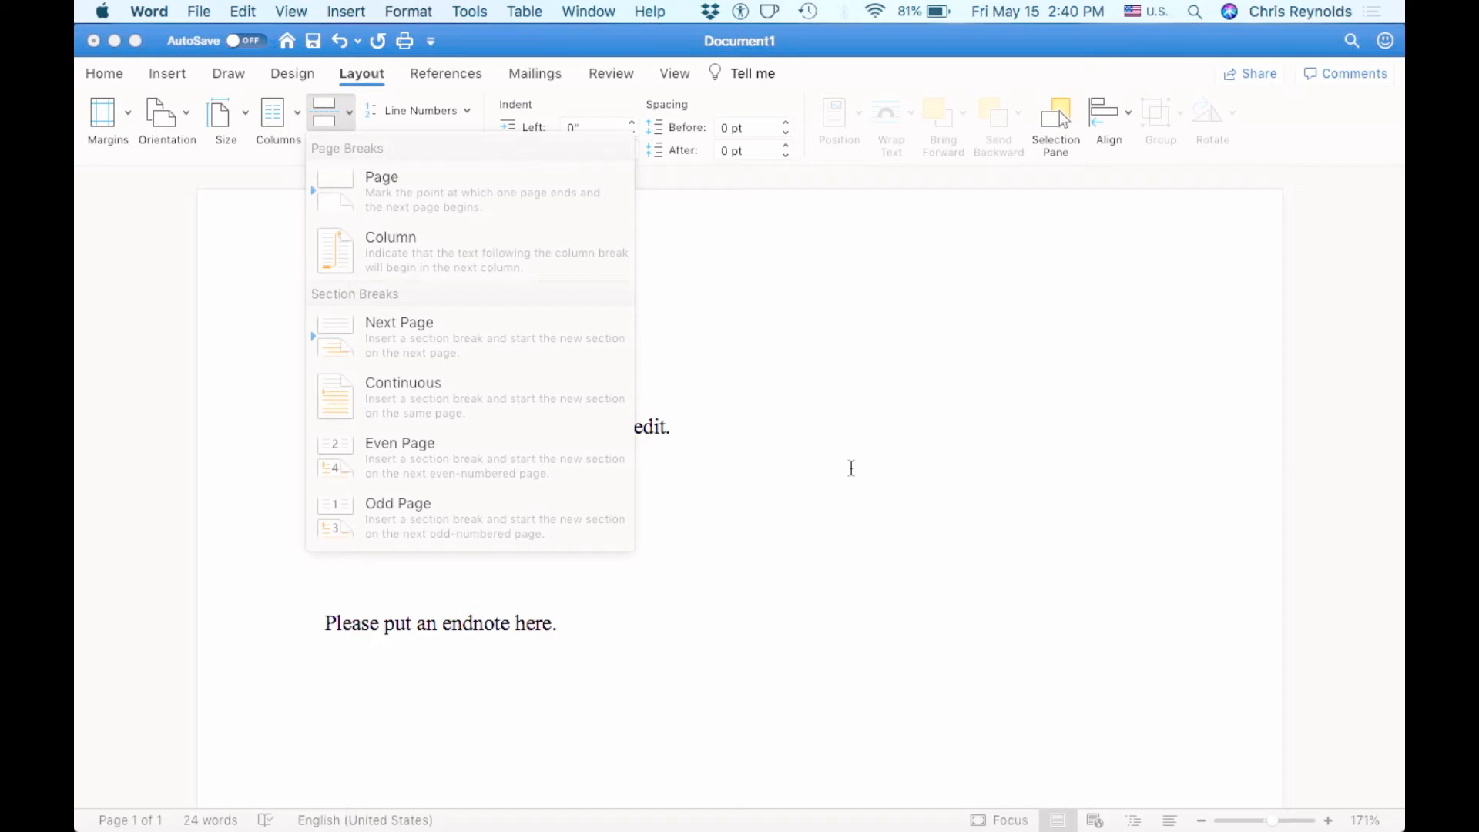
left_click(856, 378)
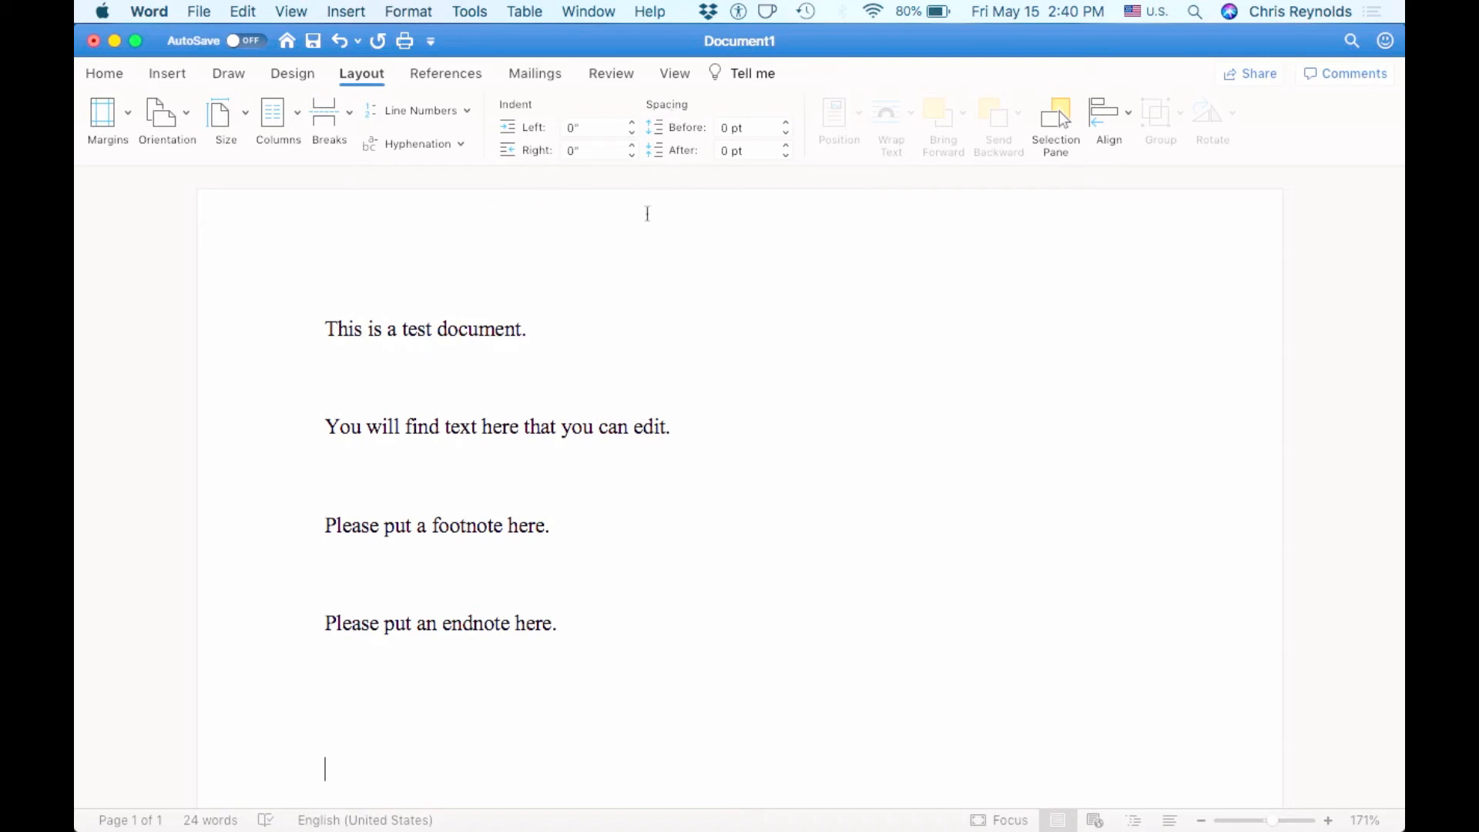
- On References, insert footnote 1 right after 'Please put a footnote here.'
left_click(454, 75)
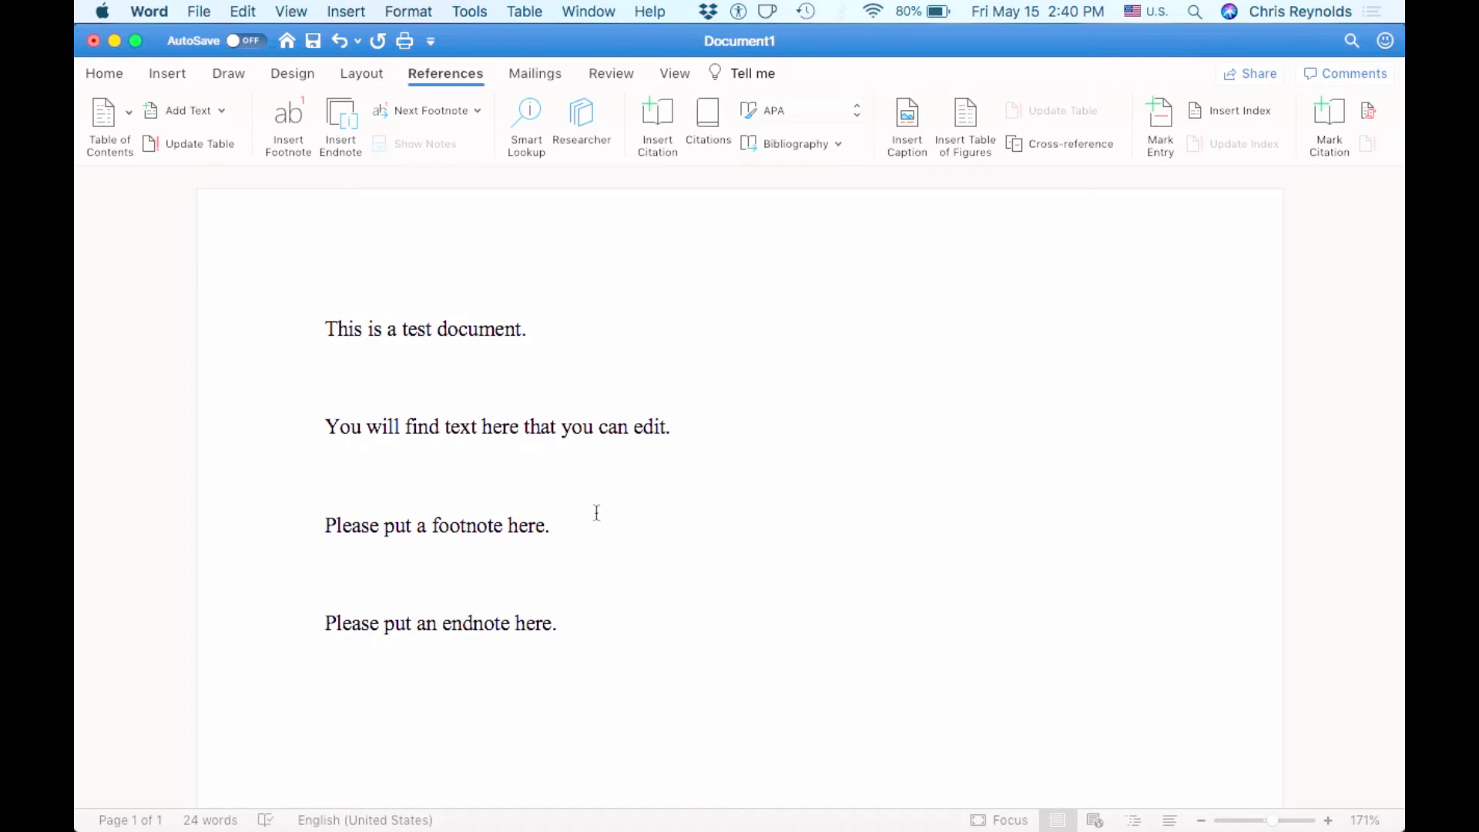
left_click(552, 530)
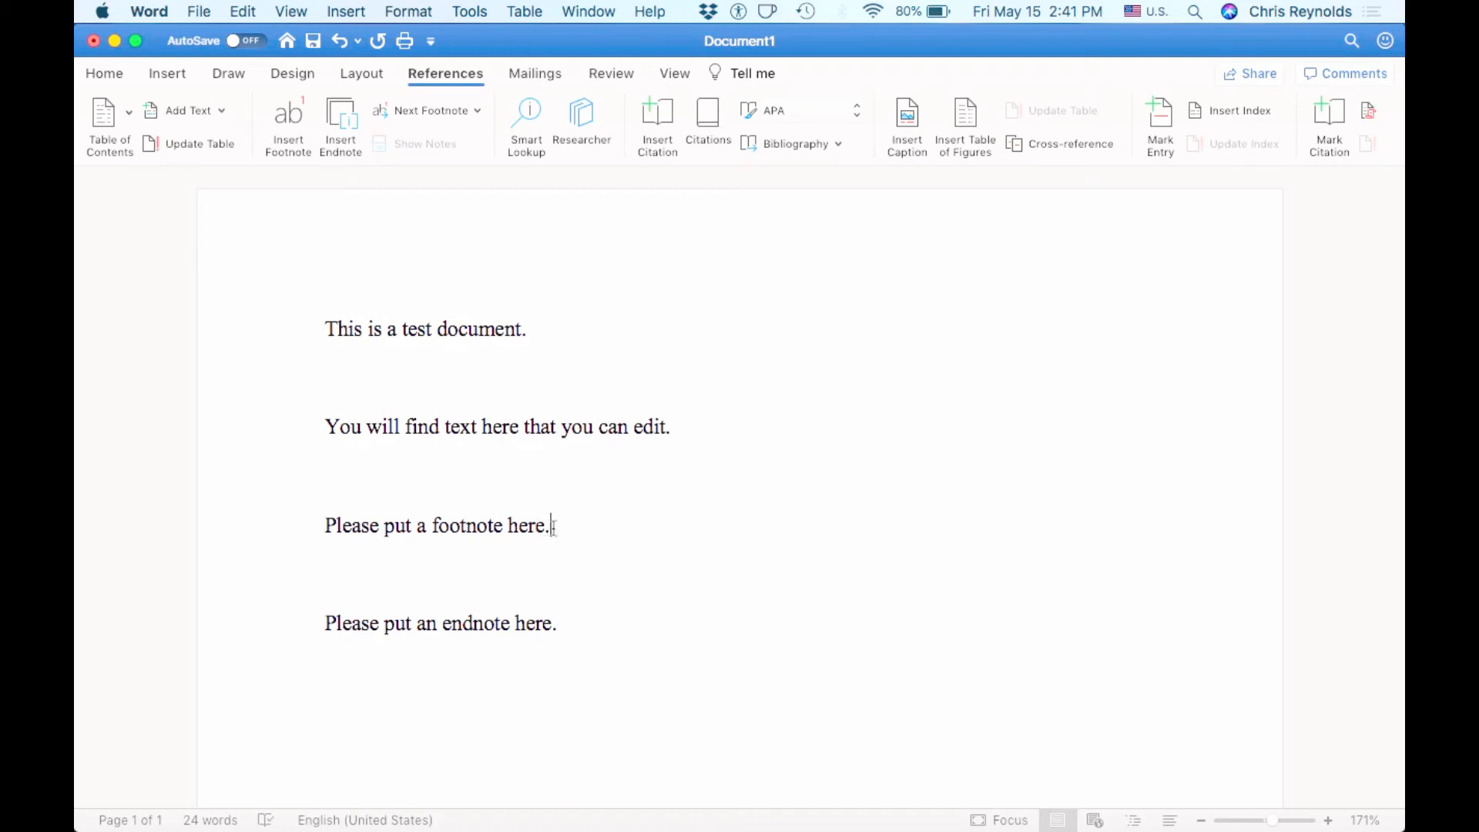
left_click_drag(550, 526, 507, 525)
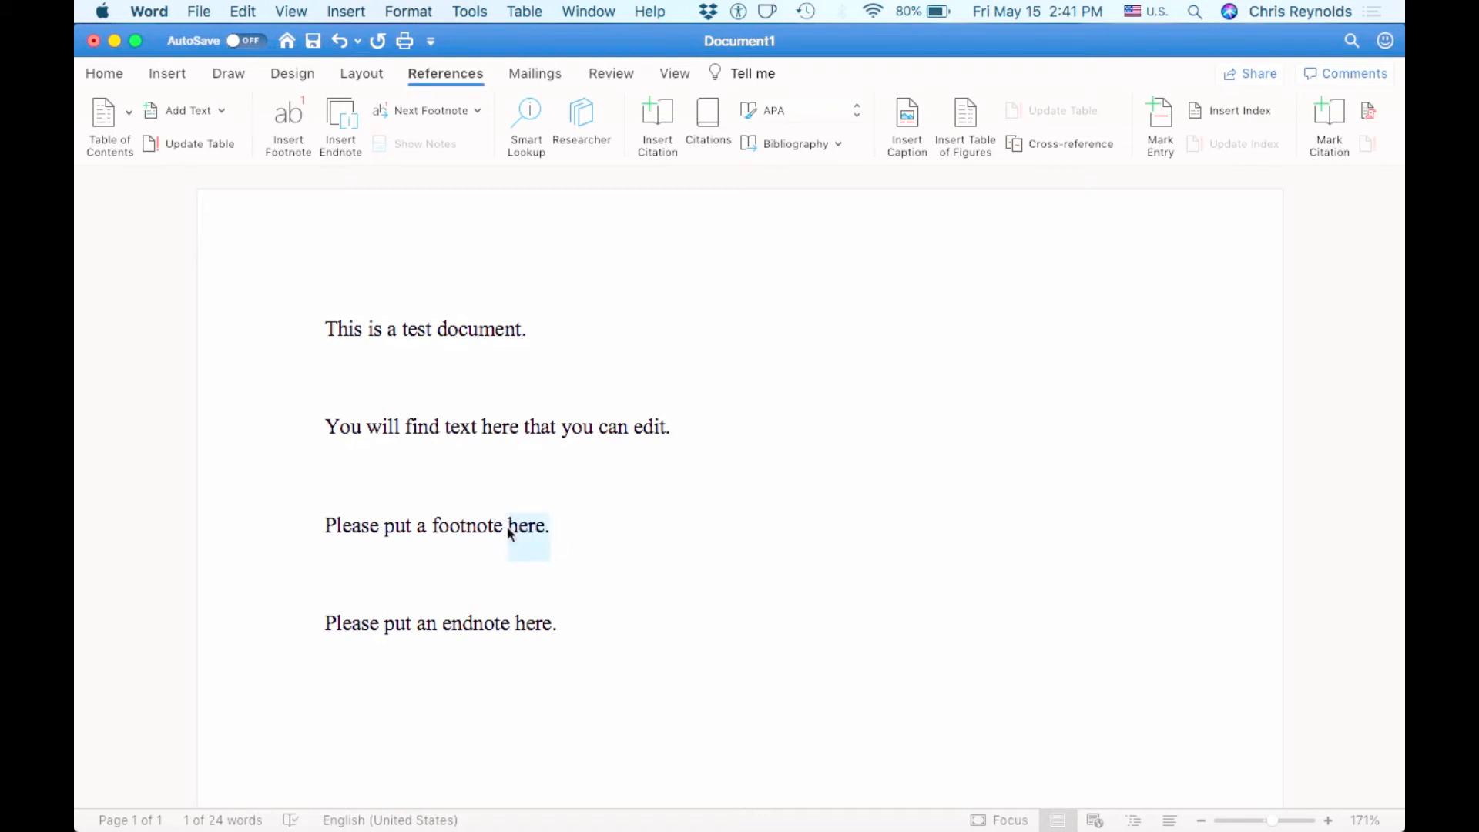
left_click(560, 526)
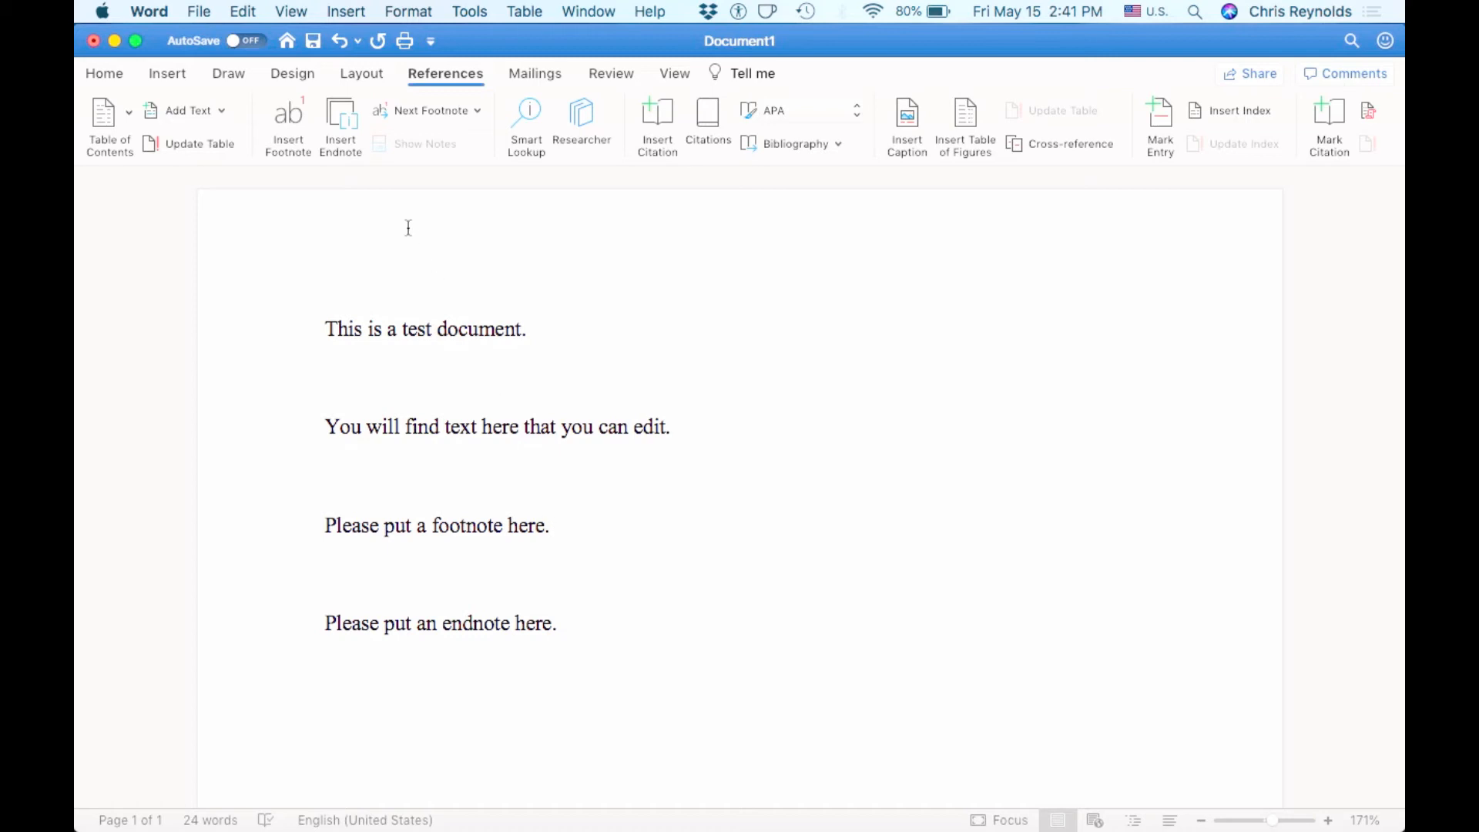
left_click(283, 109)
scroll(390, 505, "up", 10)
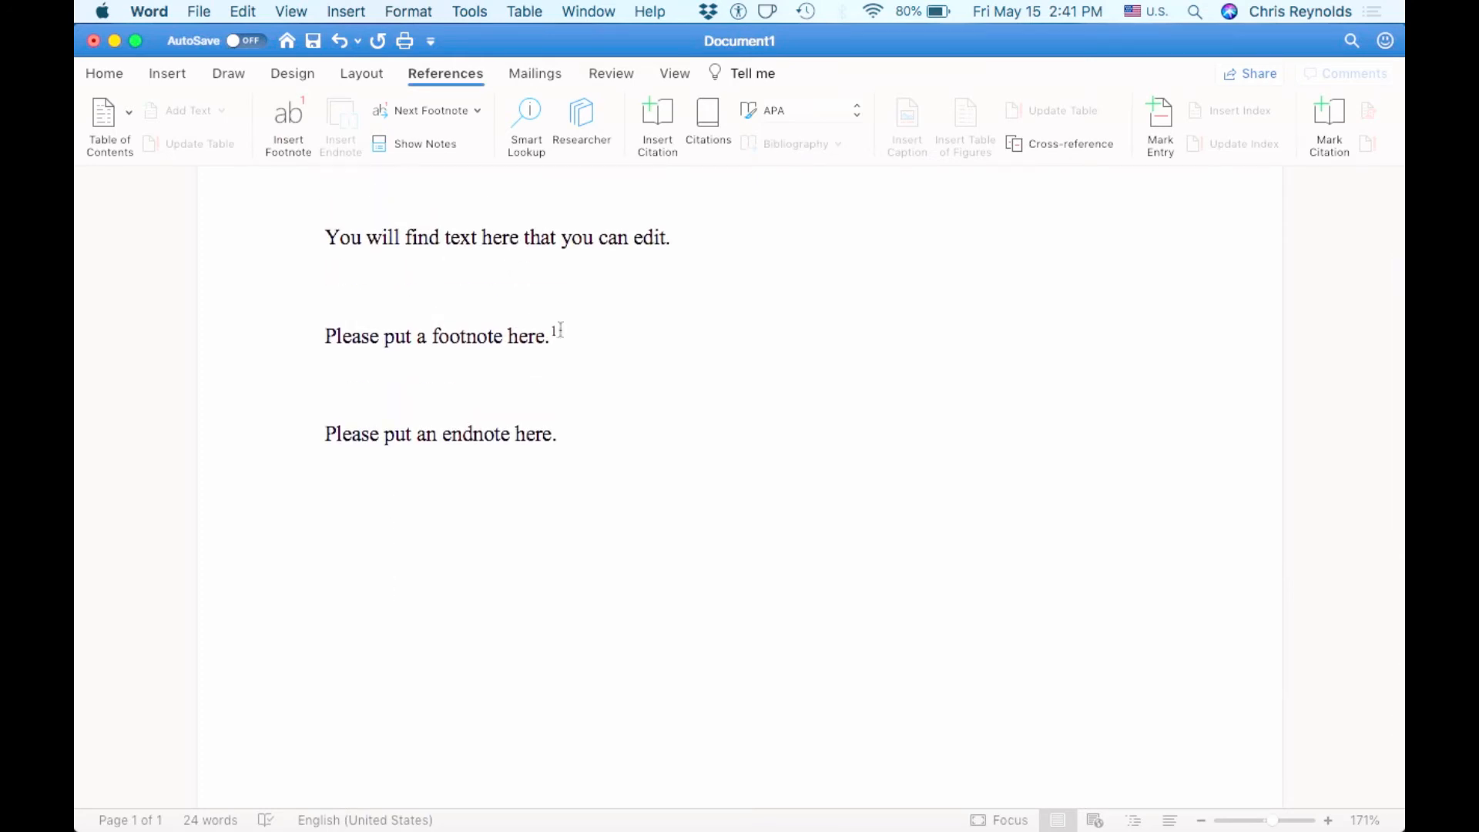
- Type 'kjhikjhkjhlklkkjhlkhklhkl' into footnote 1, select it, and show the Home tab
left_click(559, 333)
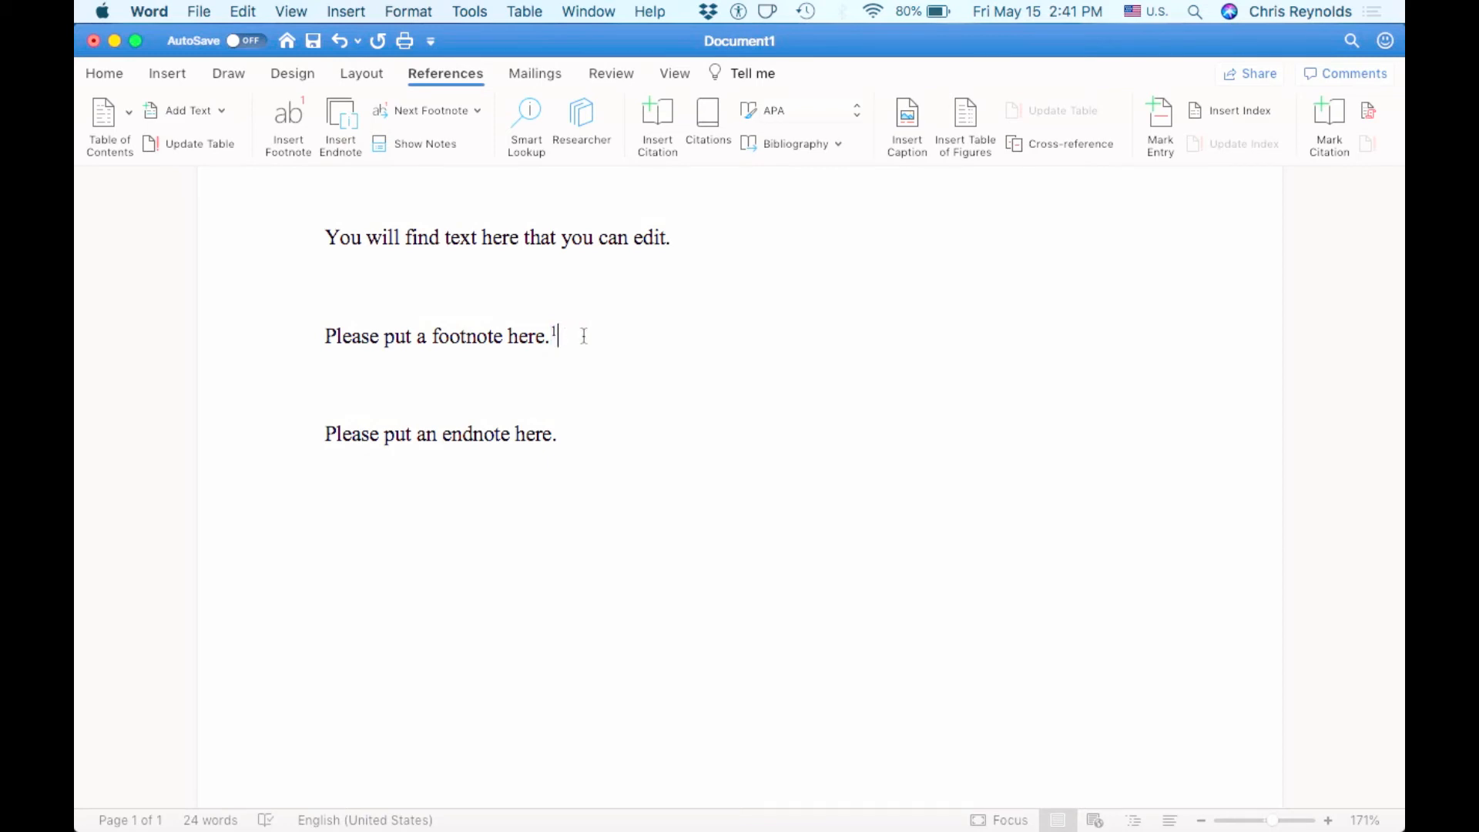
scroll(585, 336, "down", 1)
scroll(585, 336, "down", 10)
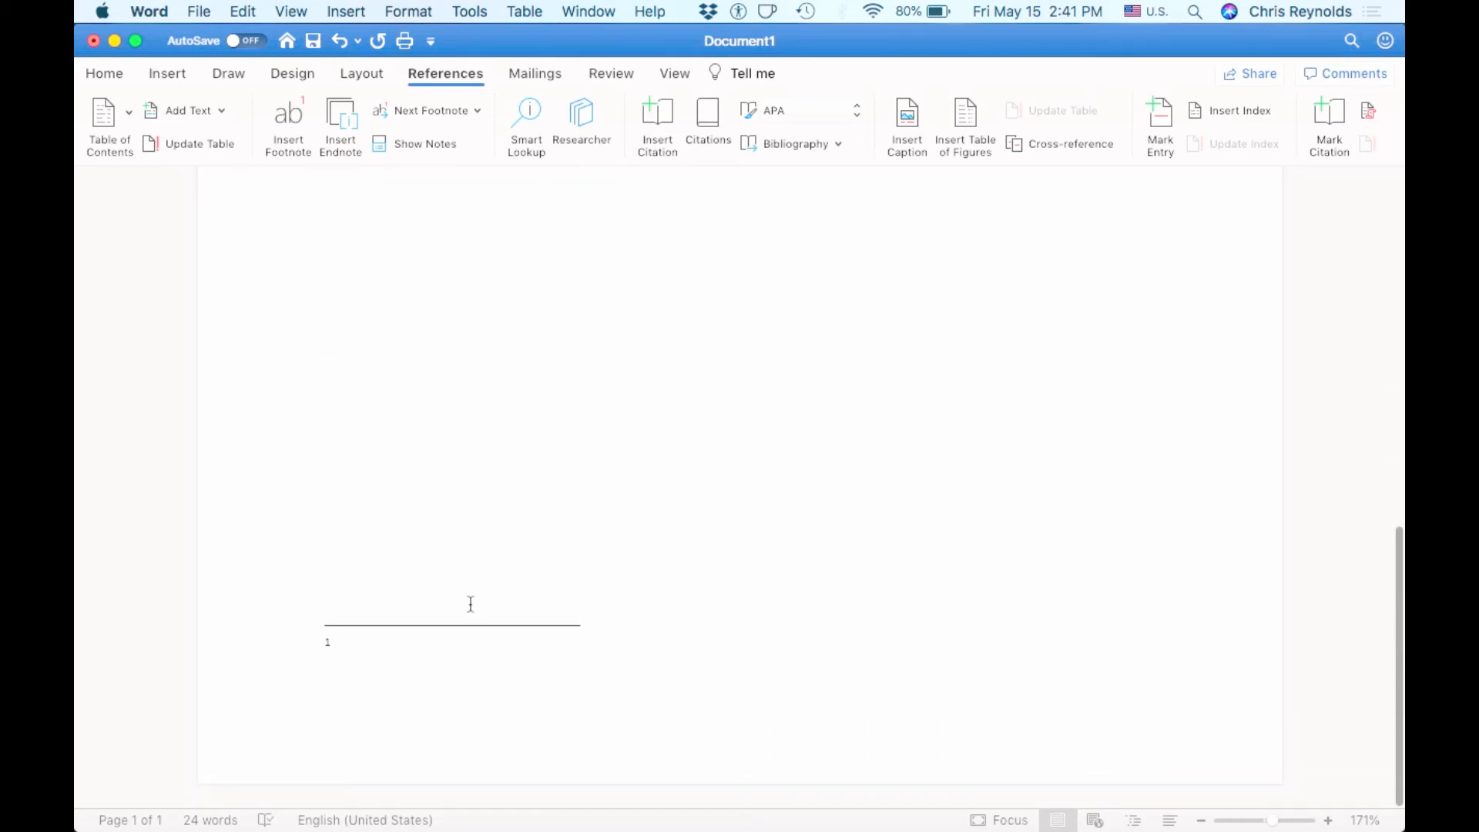
left_click(384, 646)
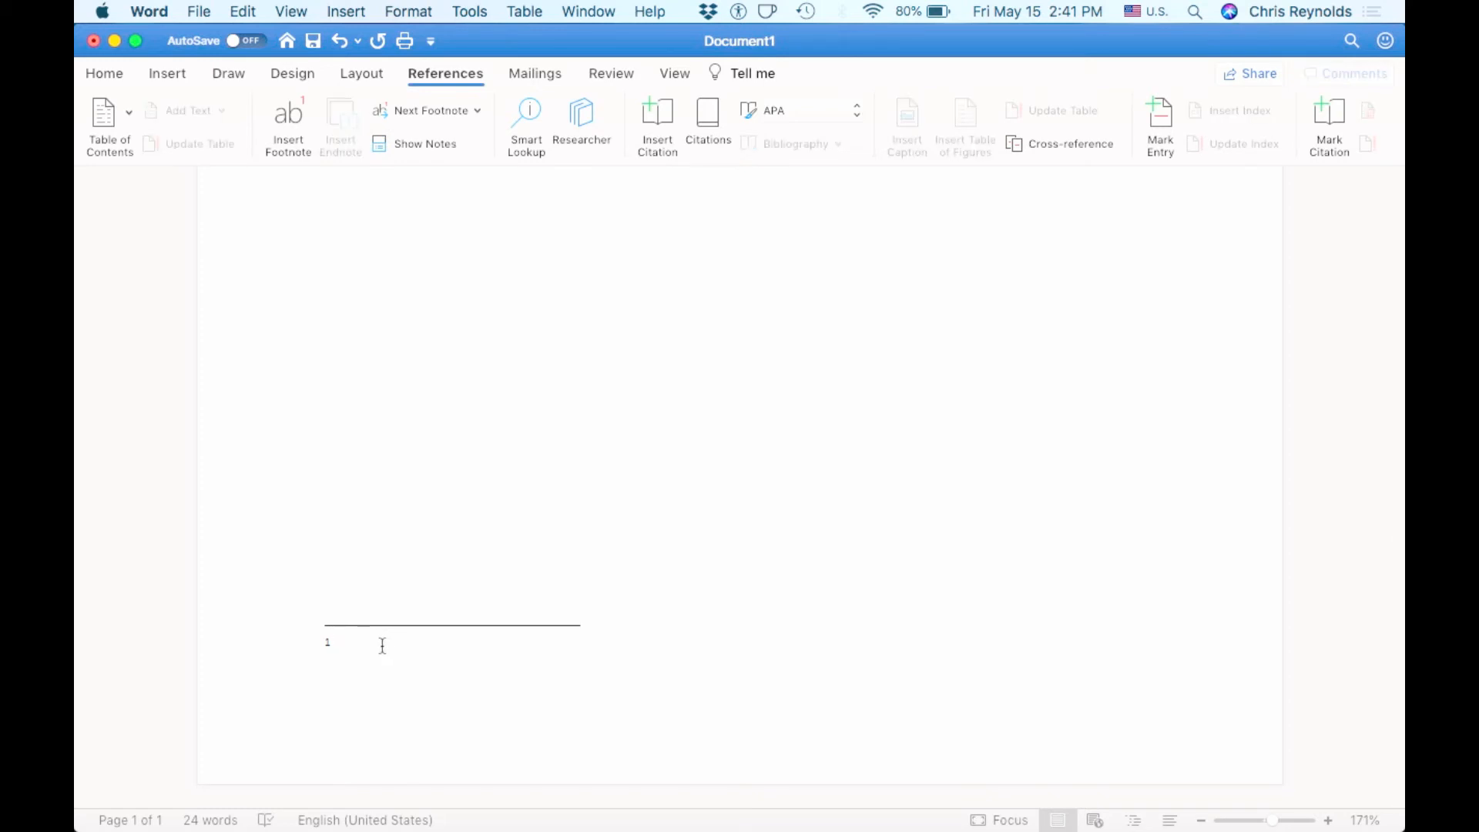
type("kjhikjhkjhlklkkjhlkhklhkl")
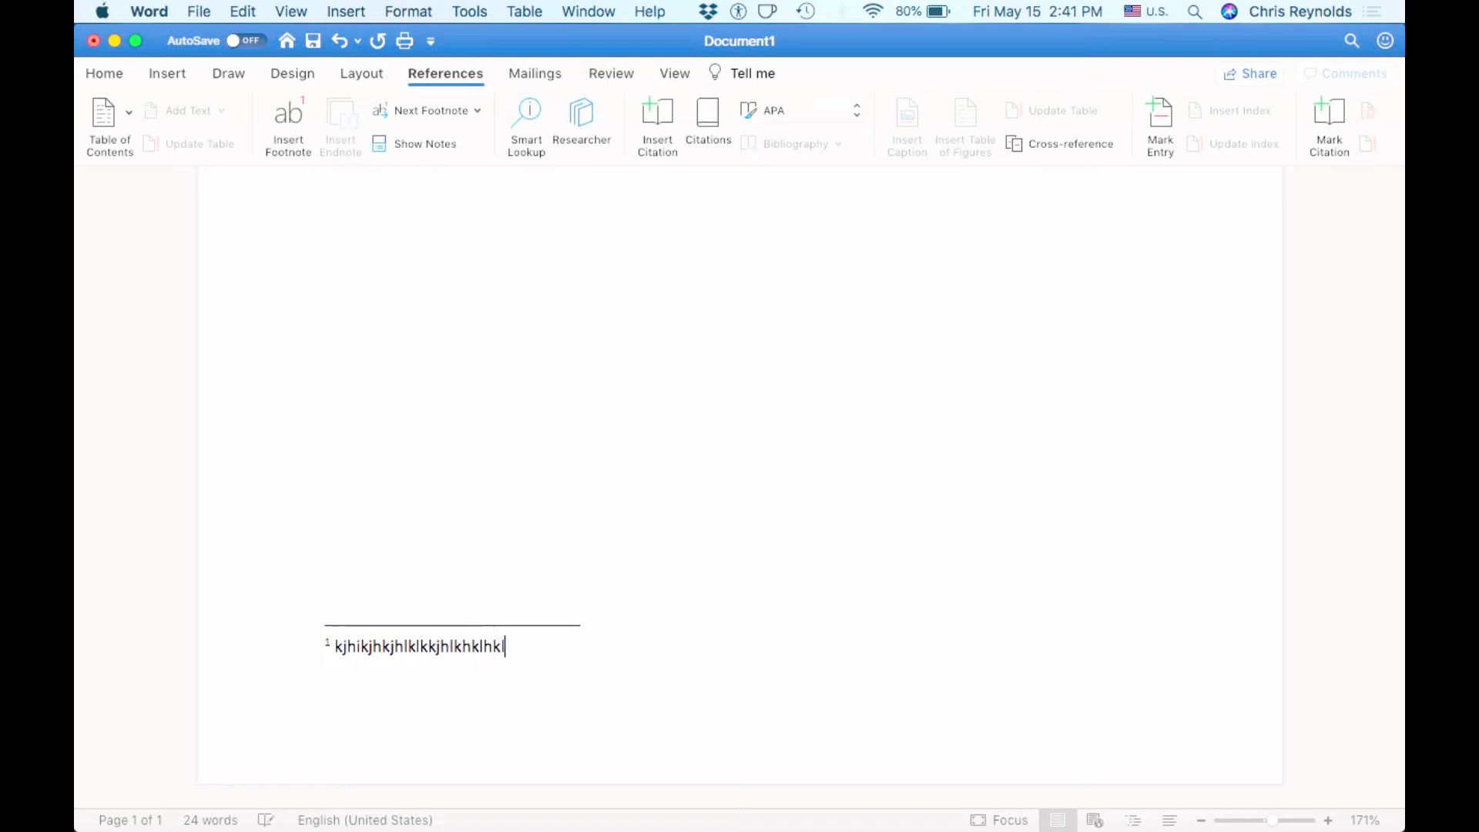
left_click_drag(465, 660, 336, 654)
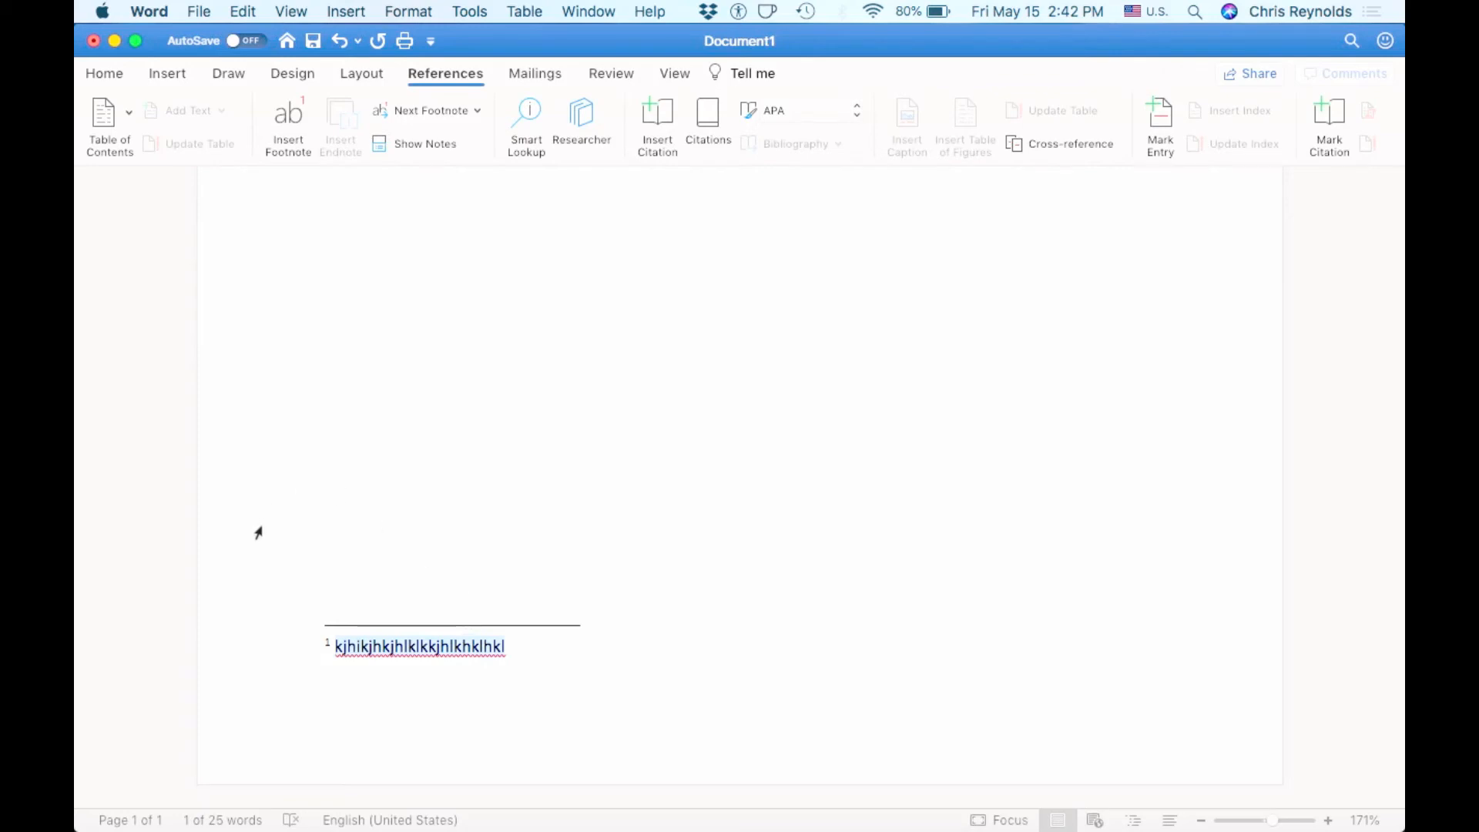
left_click(107, 80)
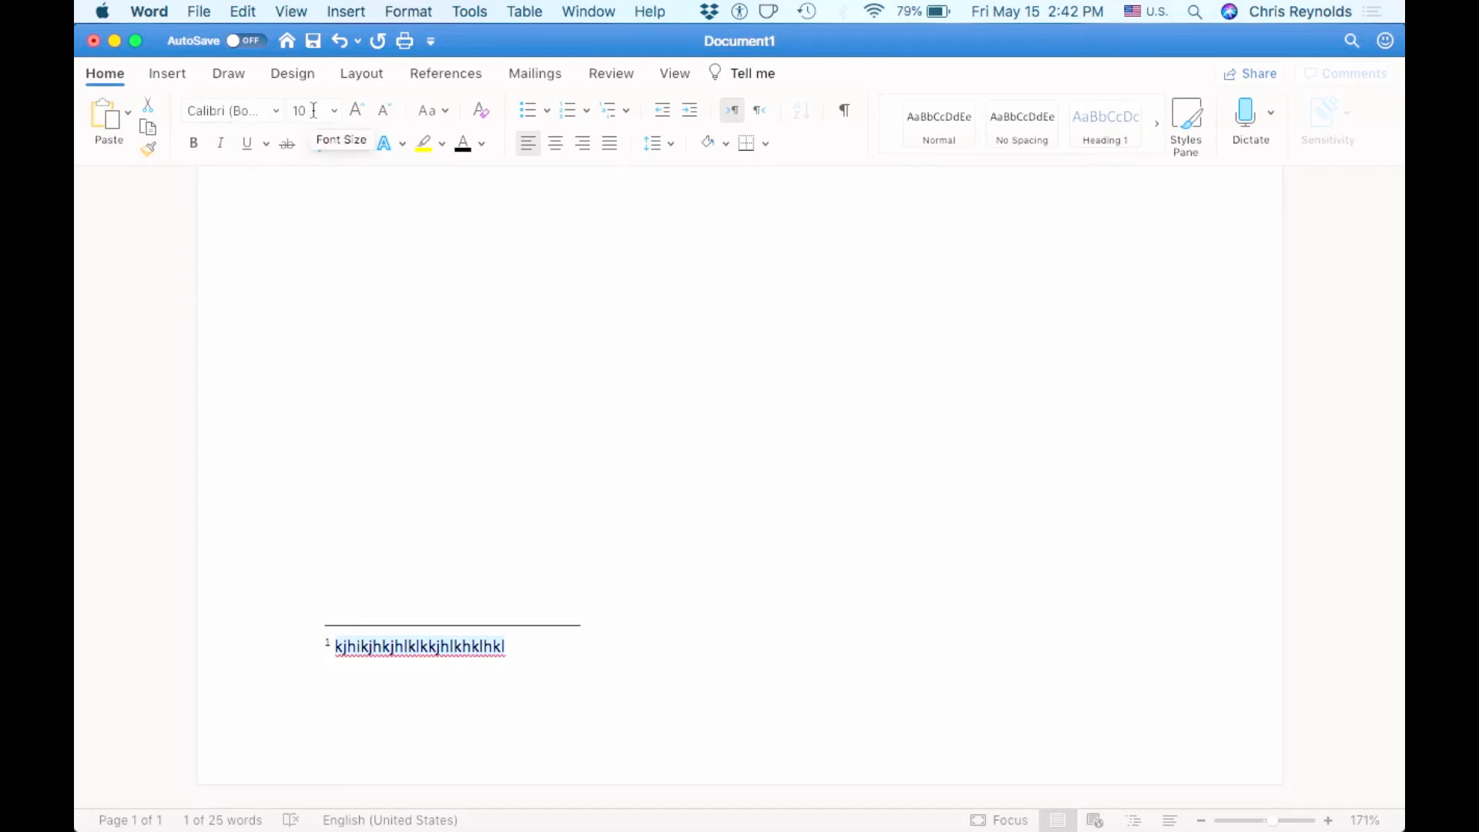
- Set the selected footnote text to Times New Roman, then place the cursor after the endnote sentence
left_click(276, 111)
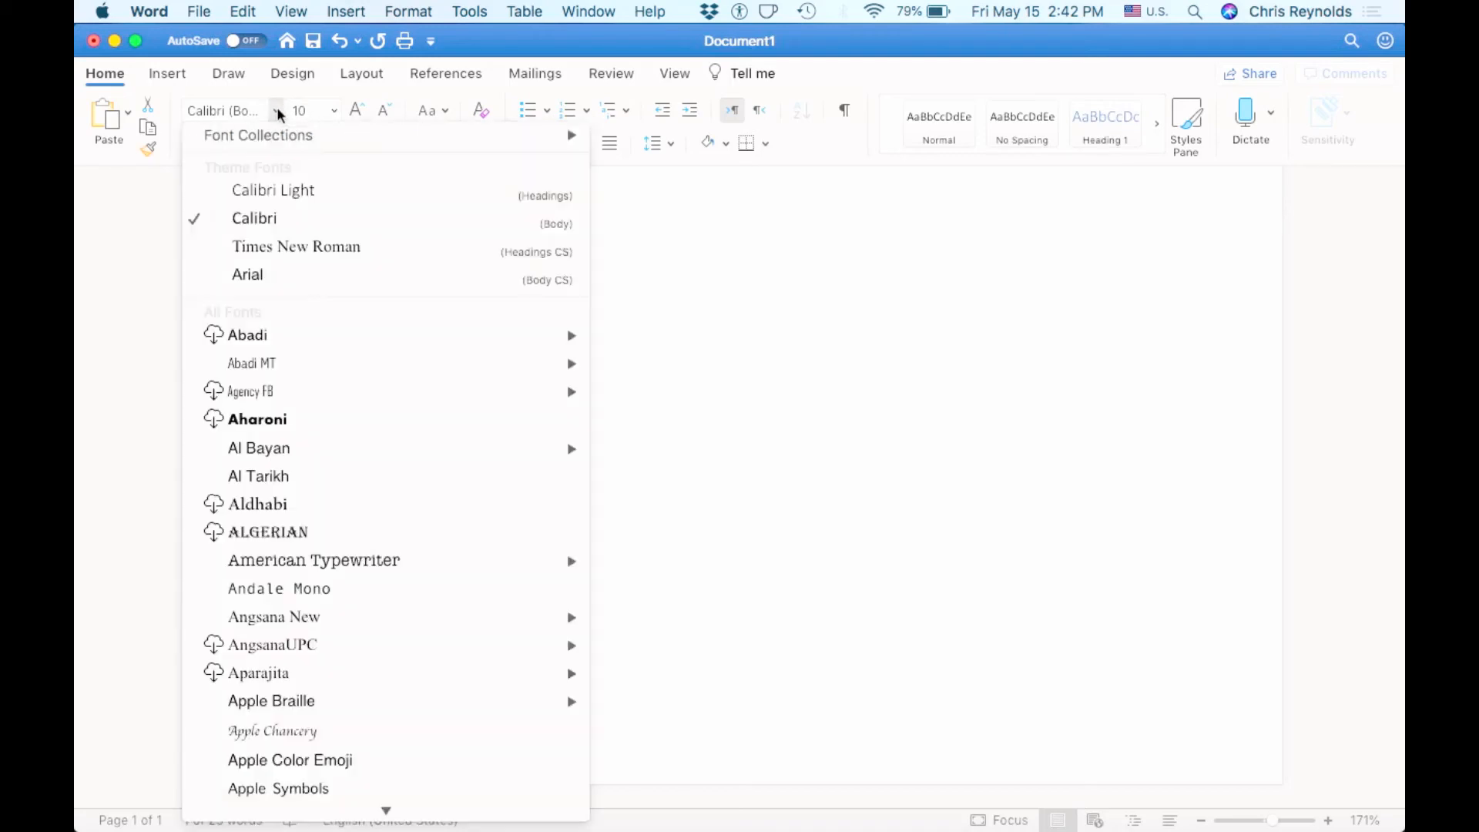
left_click(281, 247)
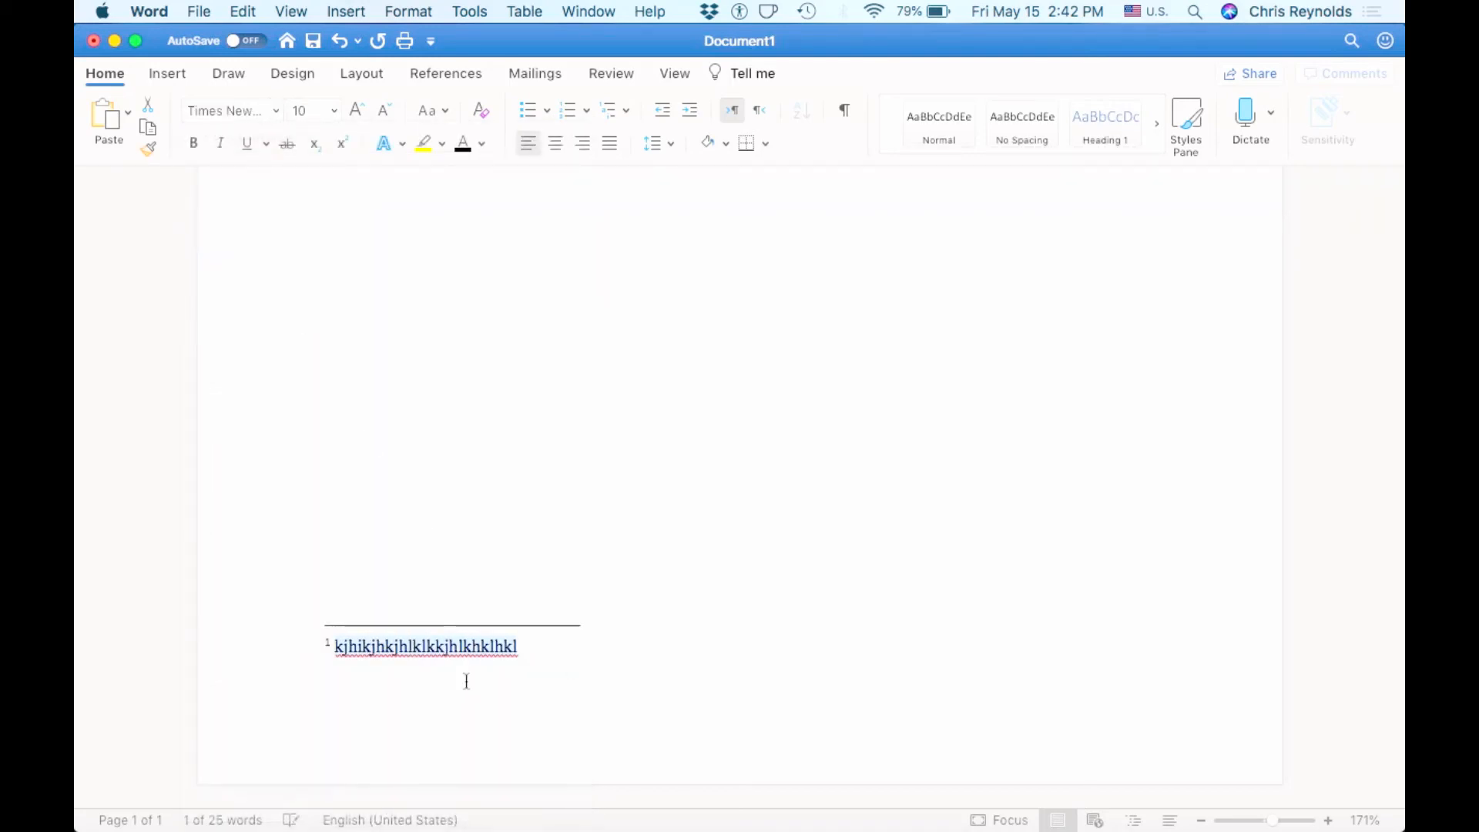
left_click(510, 650)
left_click_drag(530, 650, 344, 655)
scroll(390, 653, "up", 10)
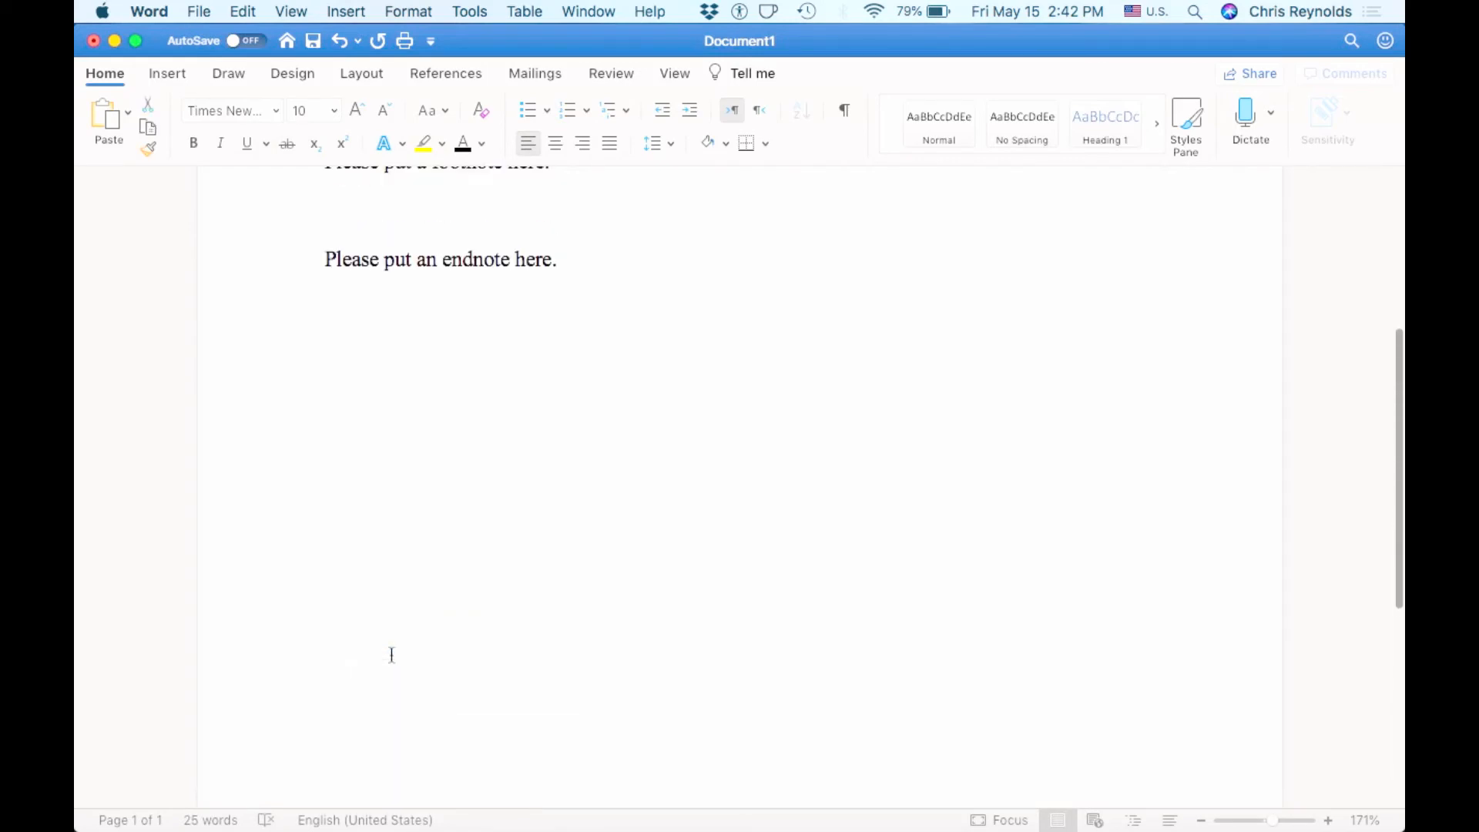
left_click(602, 523)
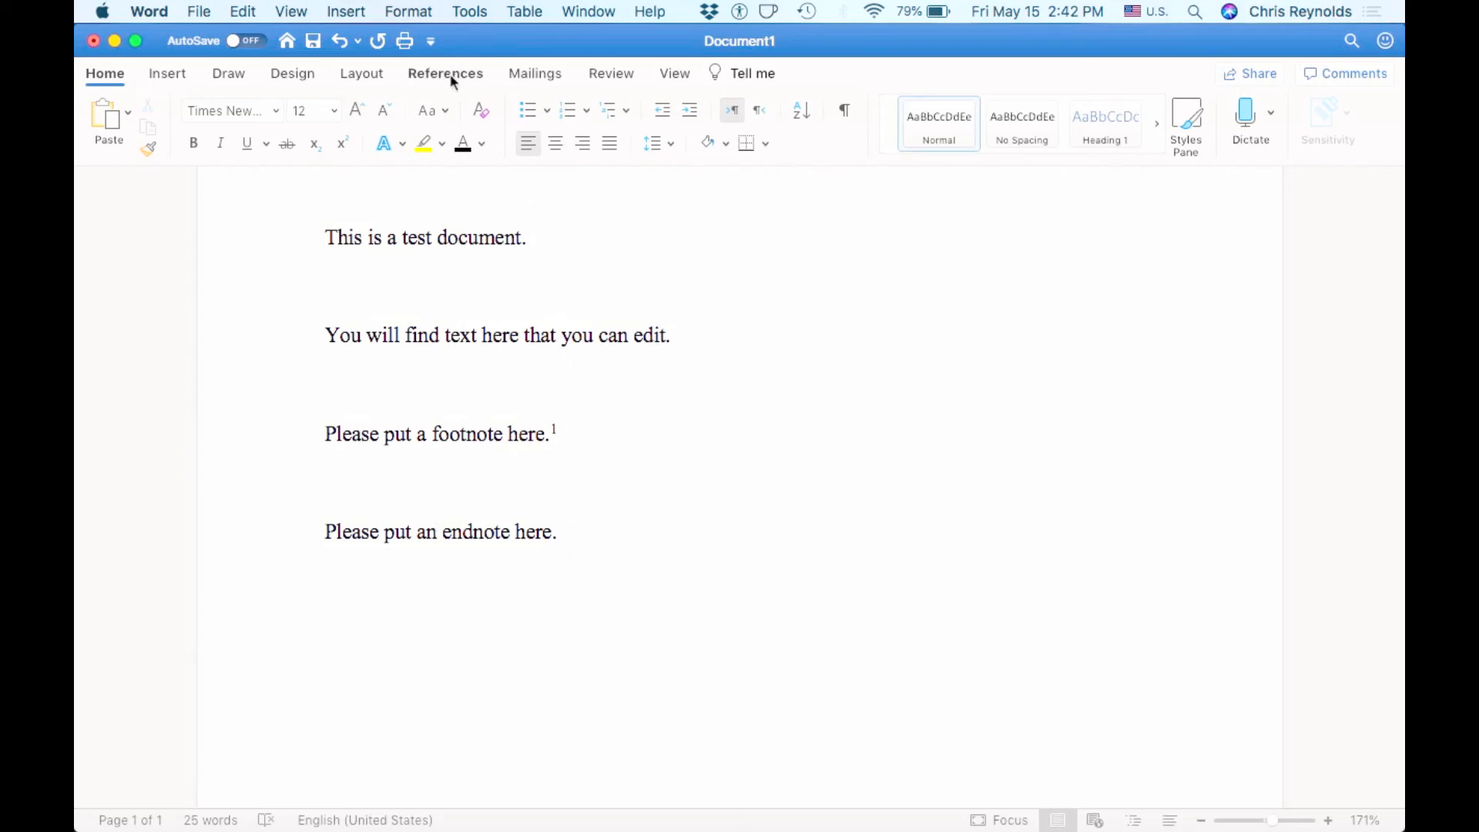
- Insert an endnote, marked i, after "Please put an endnote here."
left_click(430, 74)
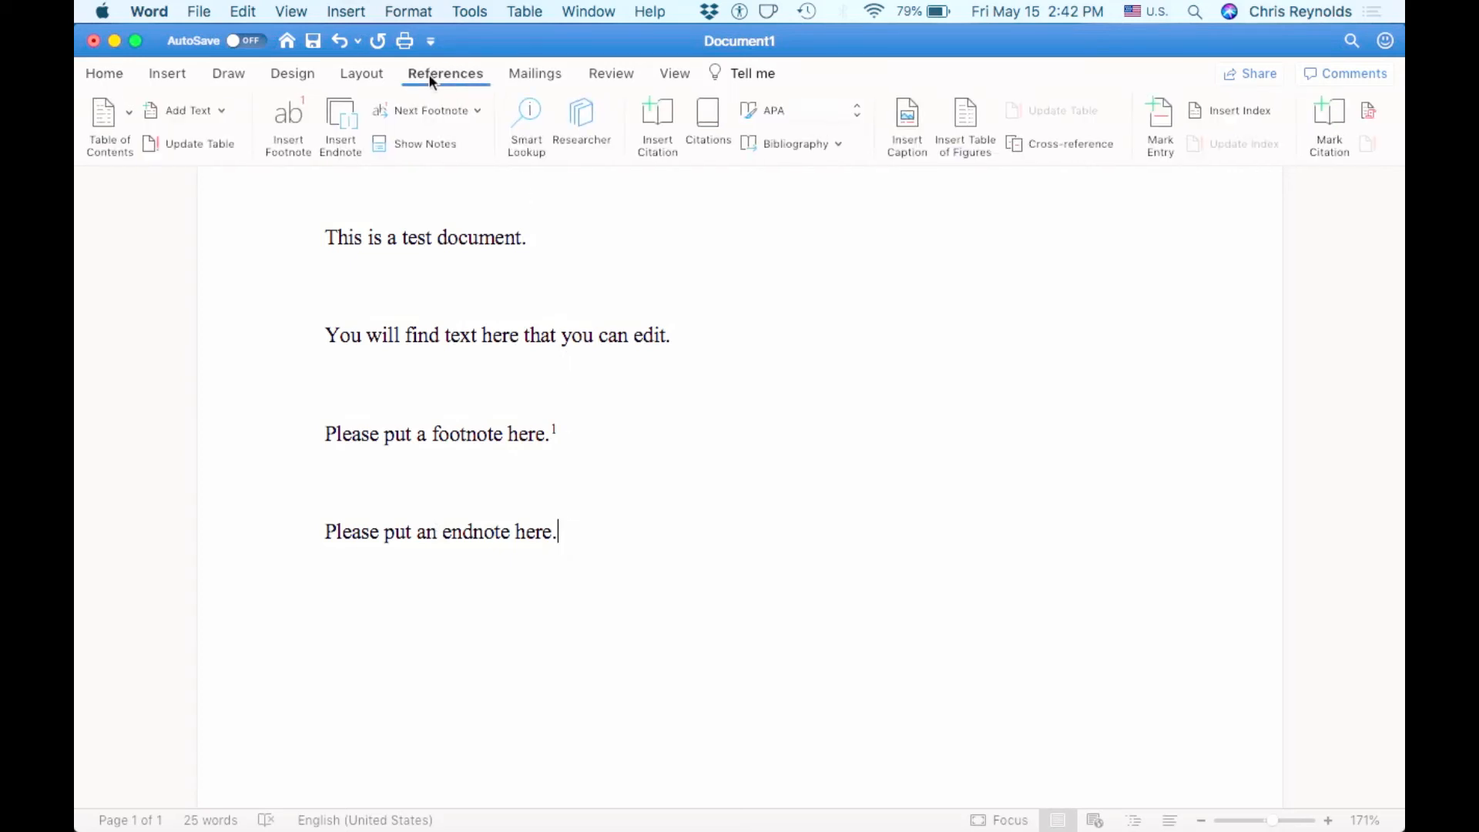
left_click(341, 117)
scroll(639, 547, "down", 3)
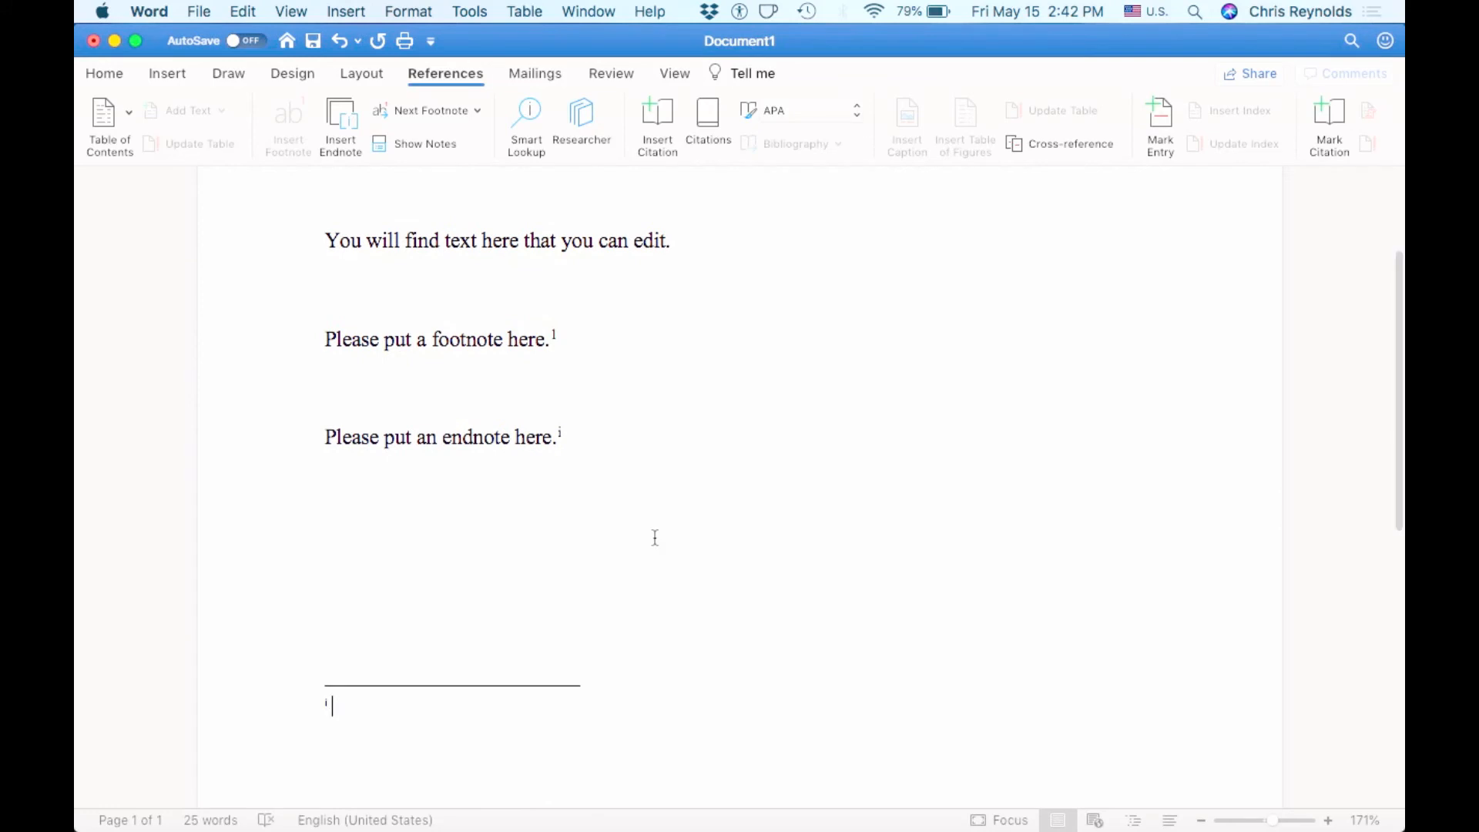
scroll(655, 537, "down", 10)
scroll(655, 537, "down", 3)
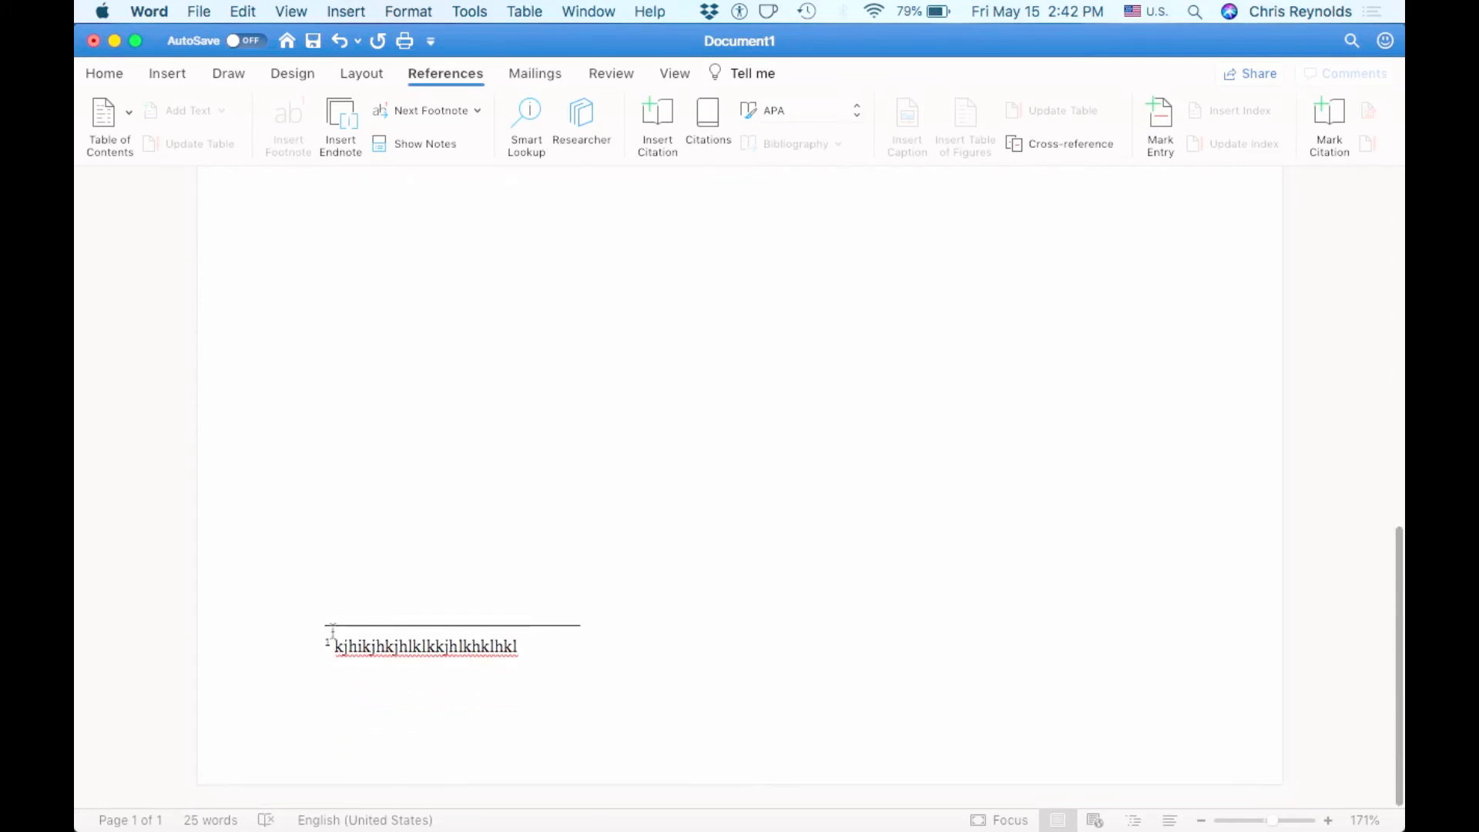
scroll(341, 639, "up", 8)
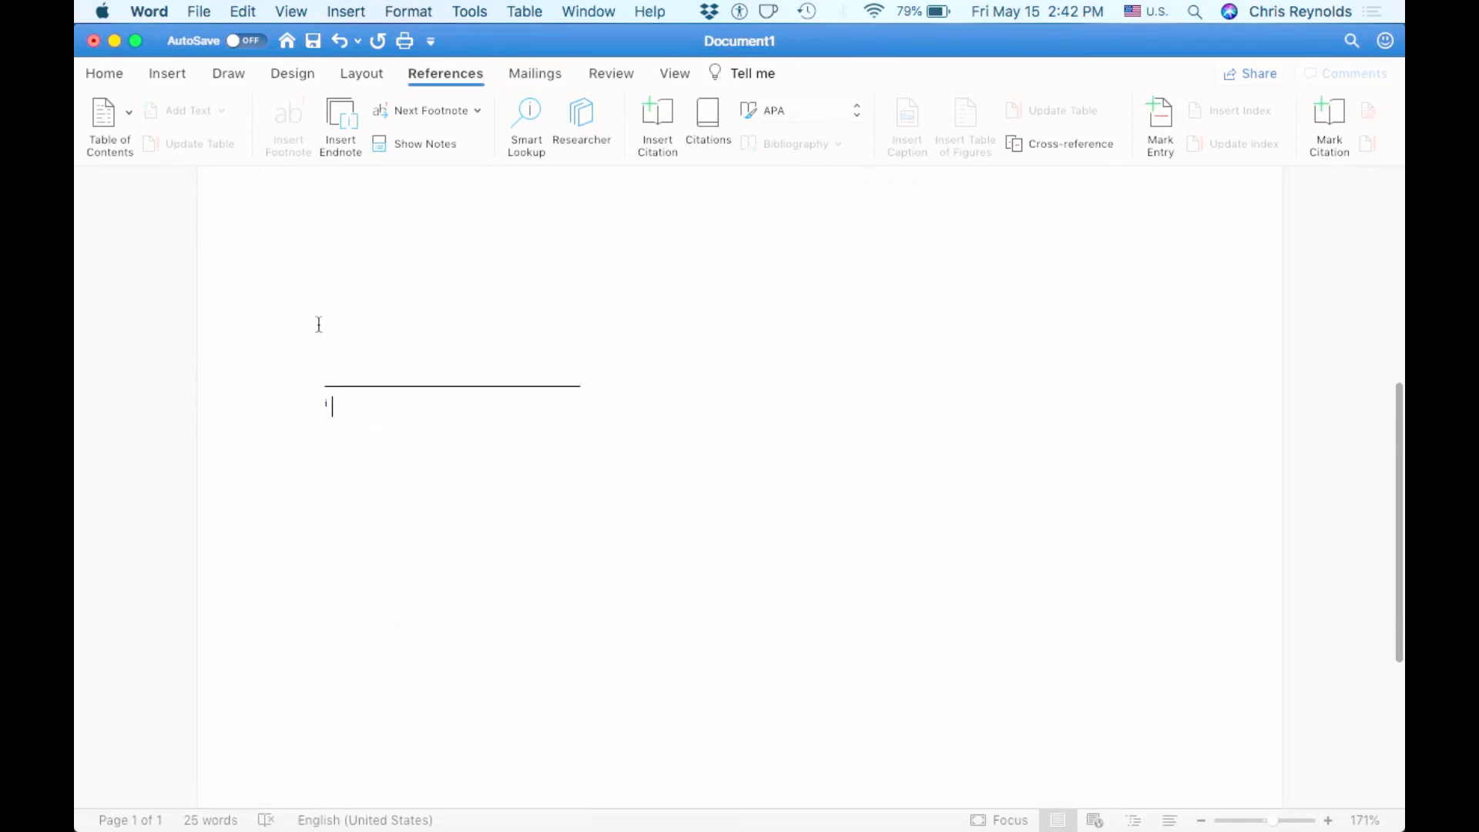
scroll(441, 442, "up", 6)
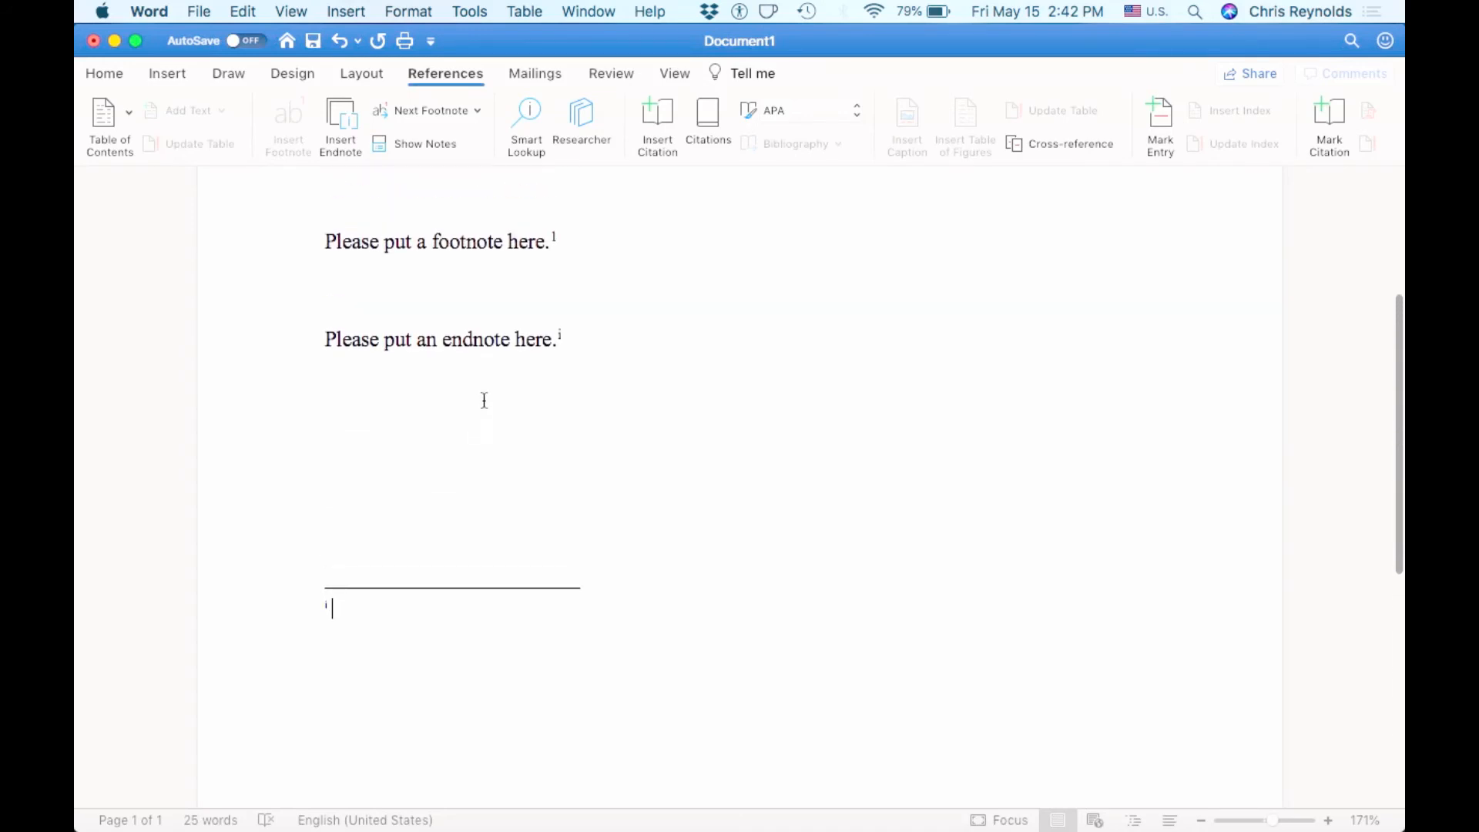
- Return the cursor to the body text just after the endnote mark
left_click(453, 377)
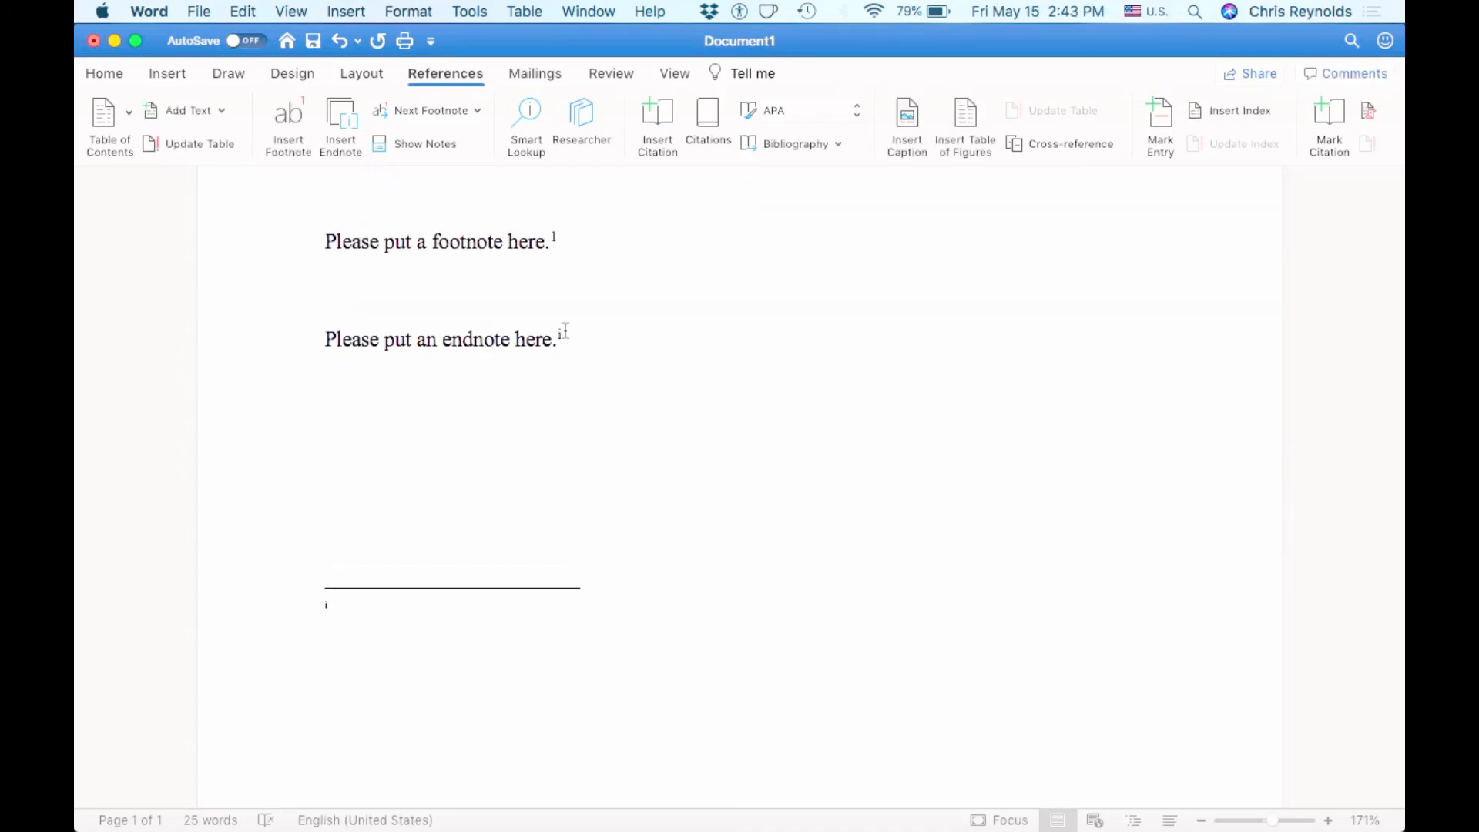
left_click(352, 471)
left_click(341, 540)
left_click(574, 339)
left_click(349, 10)
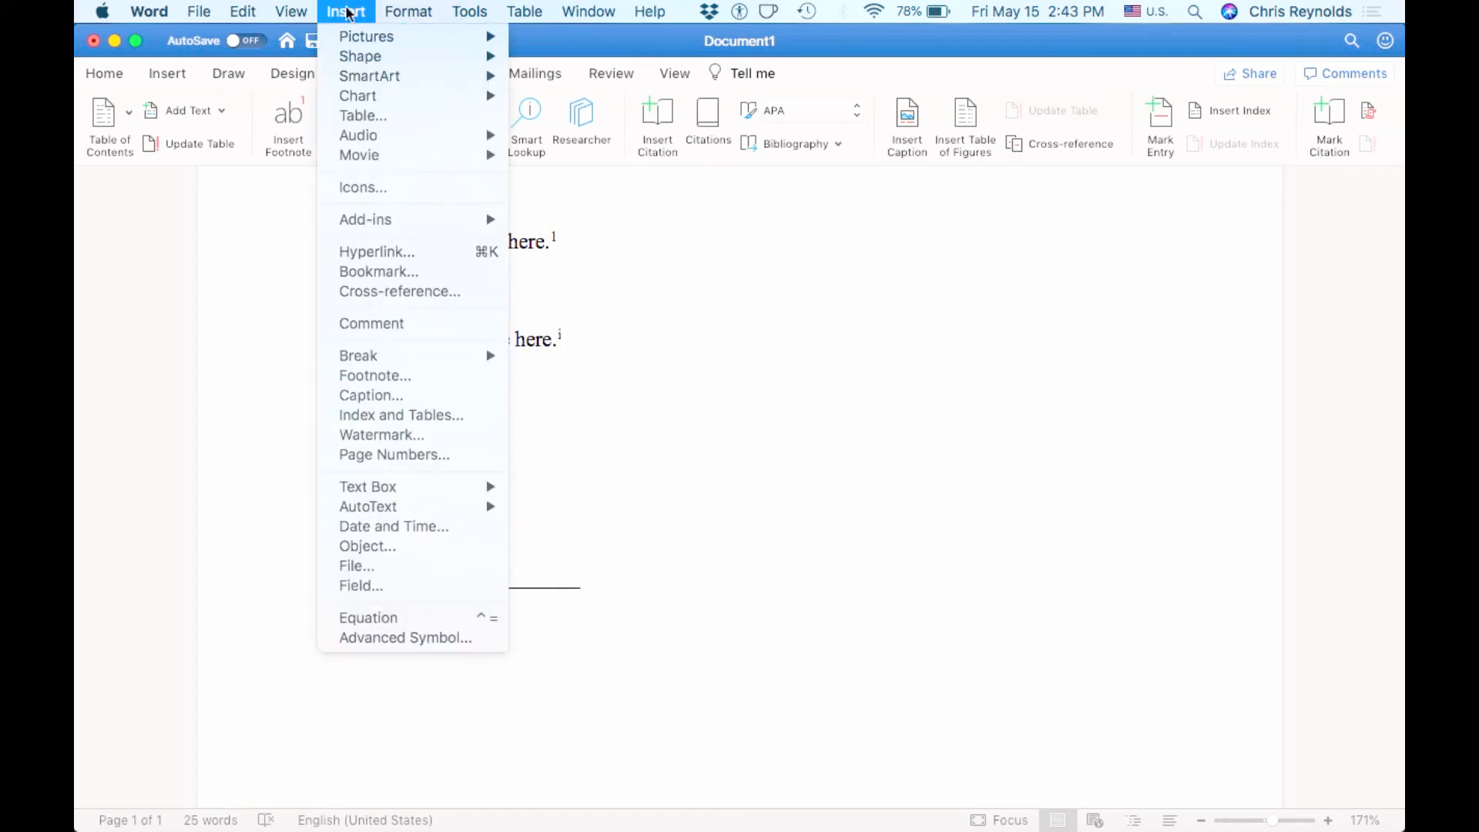
- Change the note number format to 1, 2, 3 and apply it to the document
left_click(389, 388)
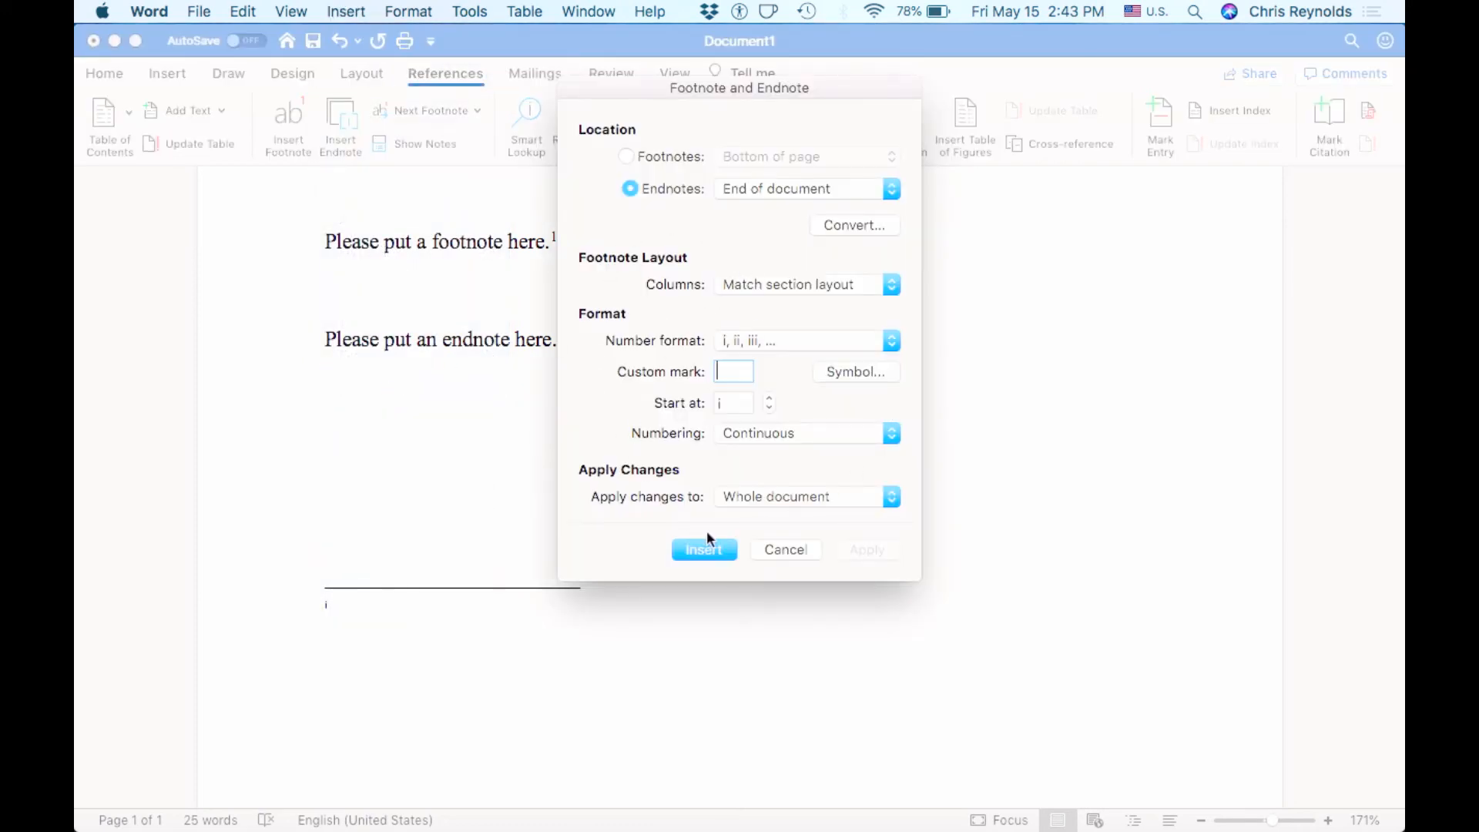
left_click(752, 341)
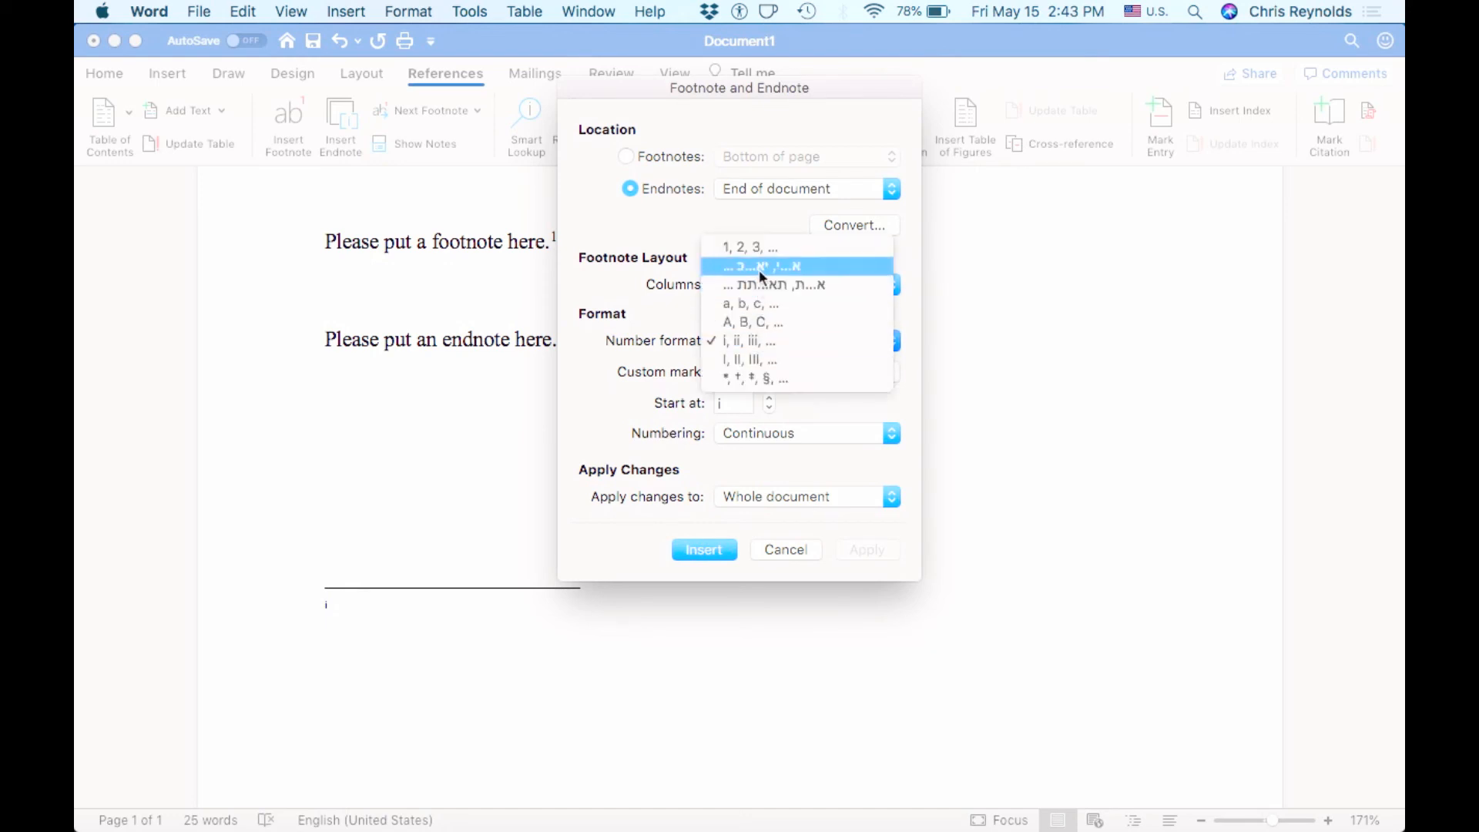
left_click(761, 249)
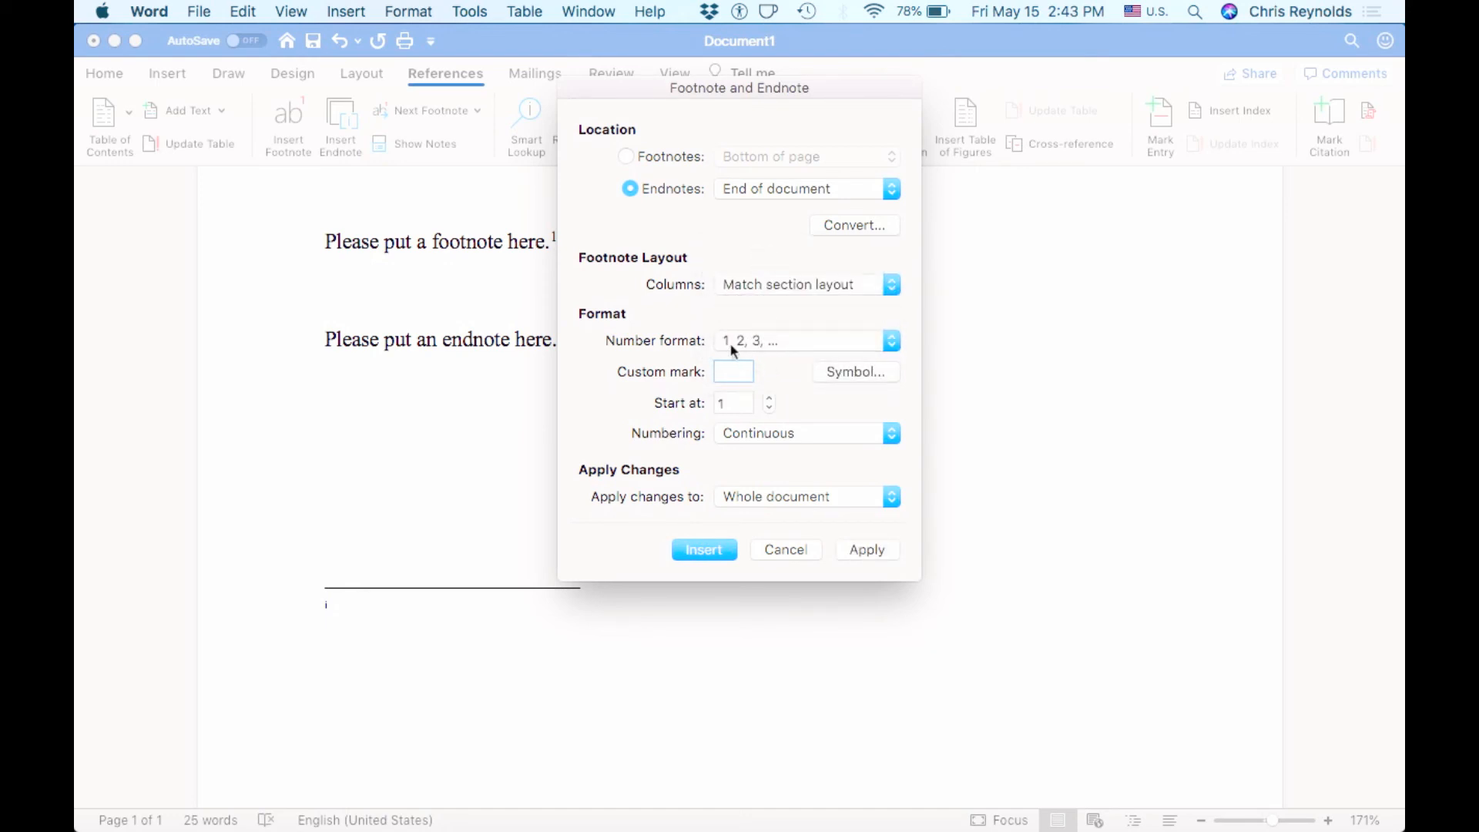
left_click(858, 547)
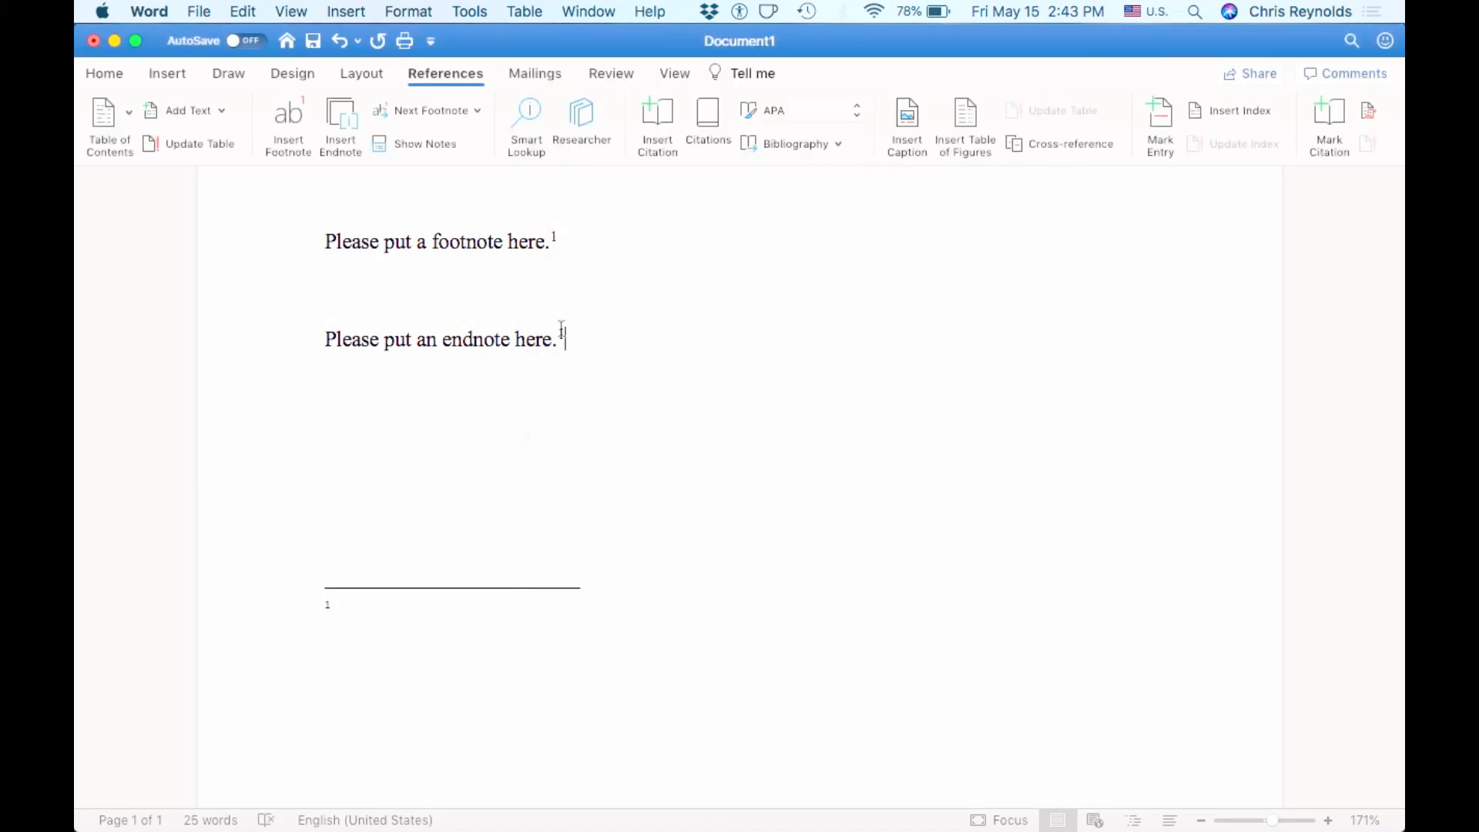
- Add a second endnote after the sentence and remove the stray 2 from its text
left_click(356, 131)
type("22")
left_click(637, 330)
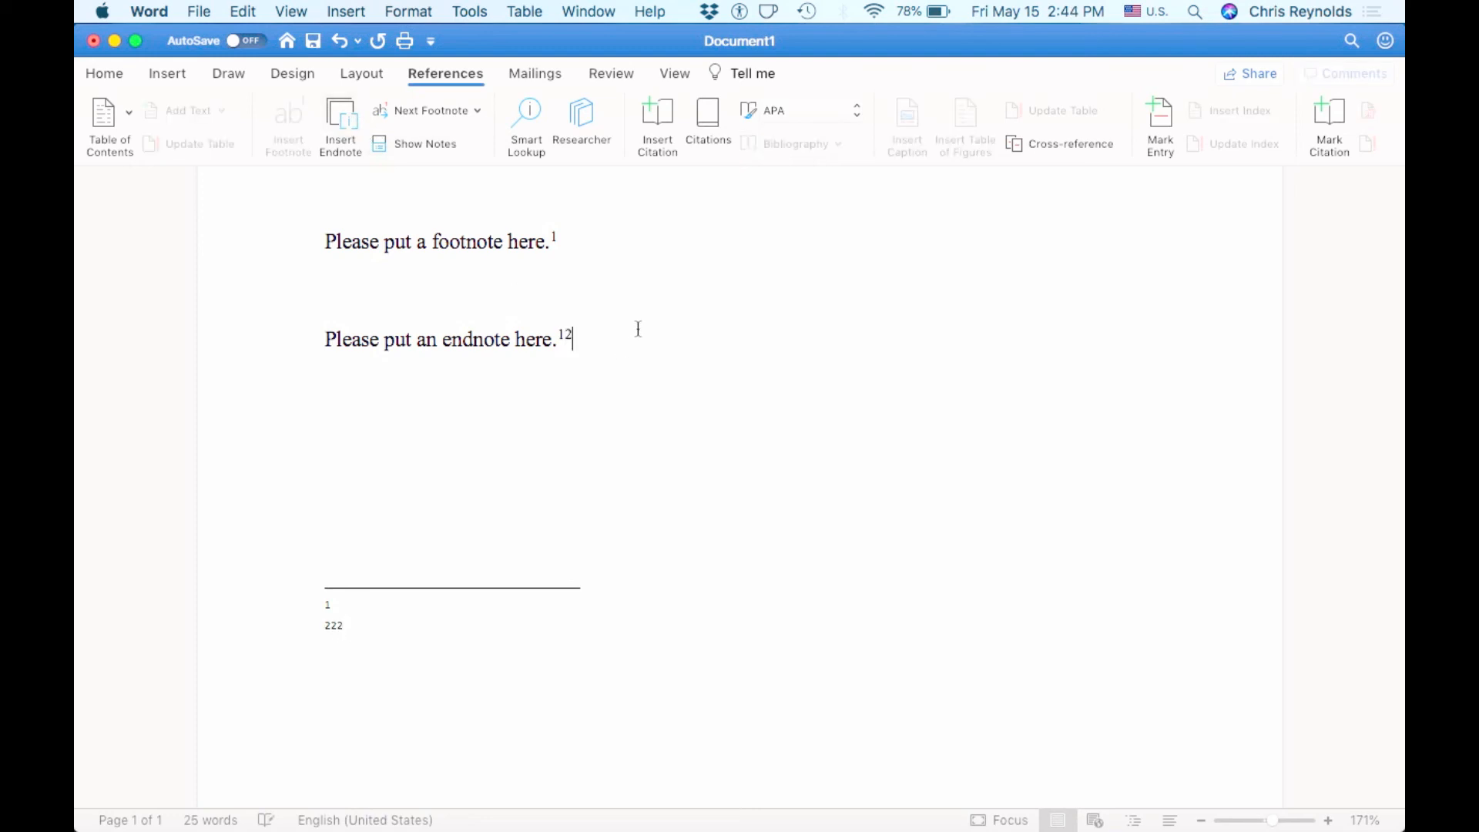
left_click(385, 620)
key("BackSpace")
key("BackSpace")
- Add a third and fourth endnote after the marks, giving "1234"
left_click(601, 332)
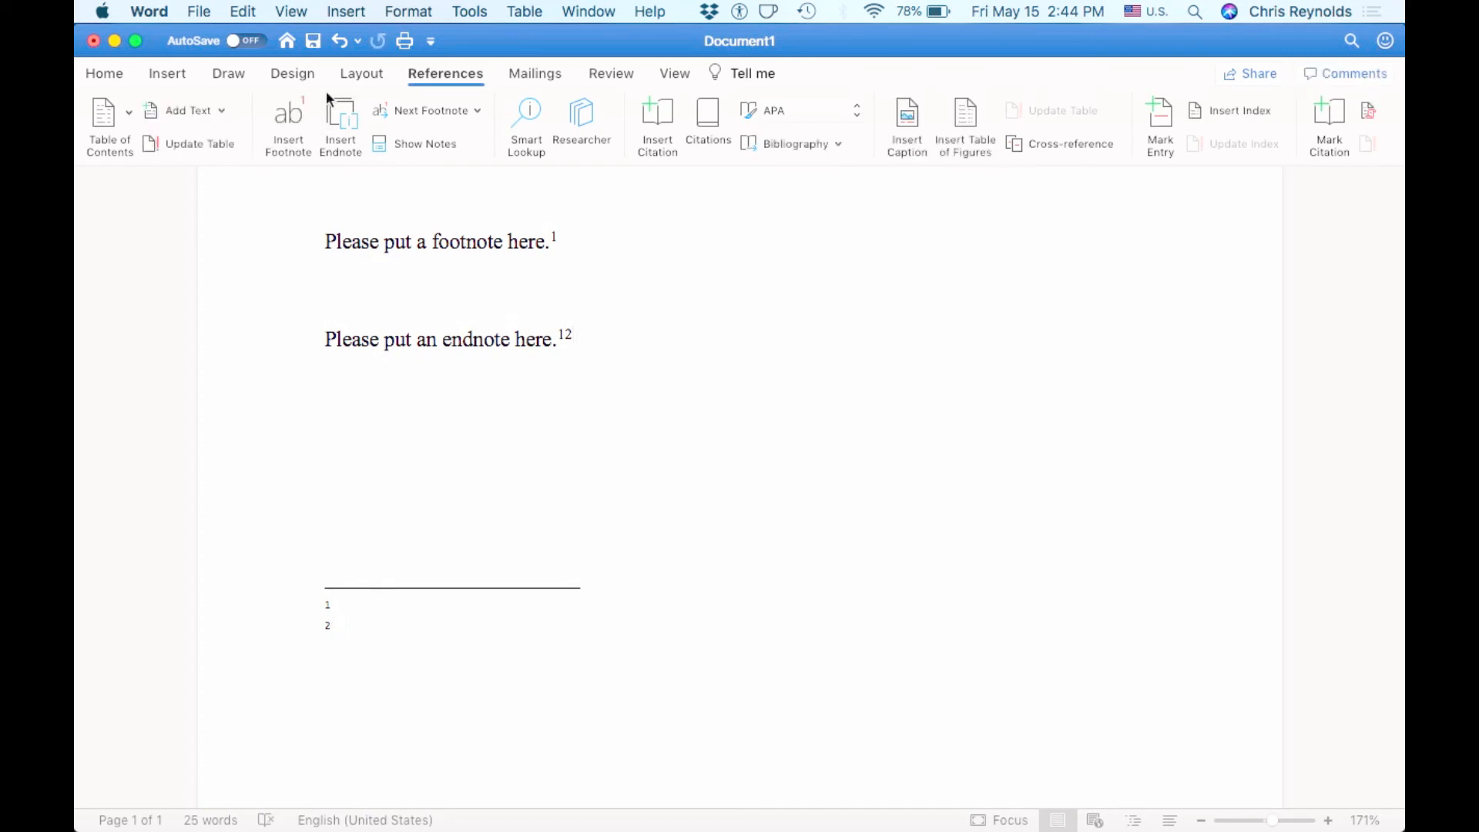
left_click(338, 116)
left_click(601, 339)
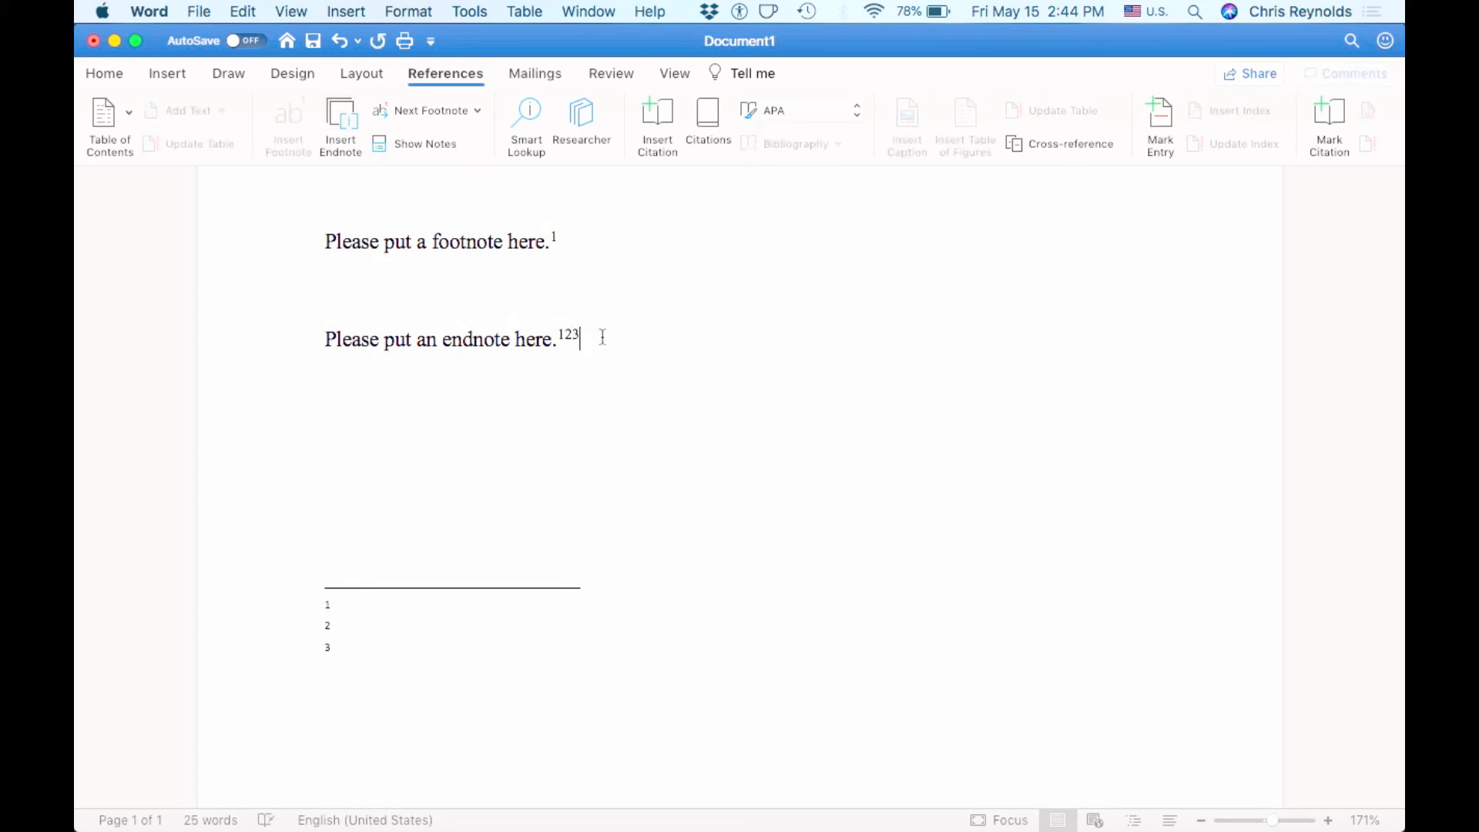
left_click(338, 118)
scroll(637, 429, "up", 3)
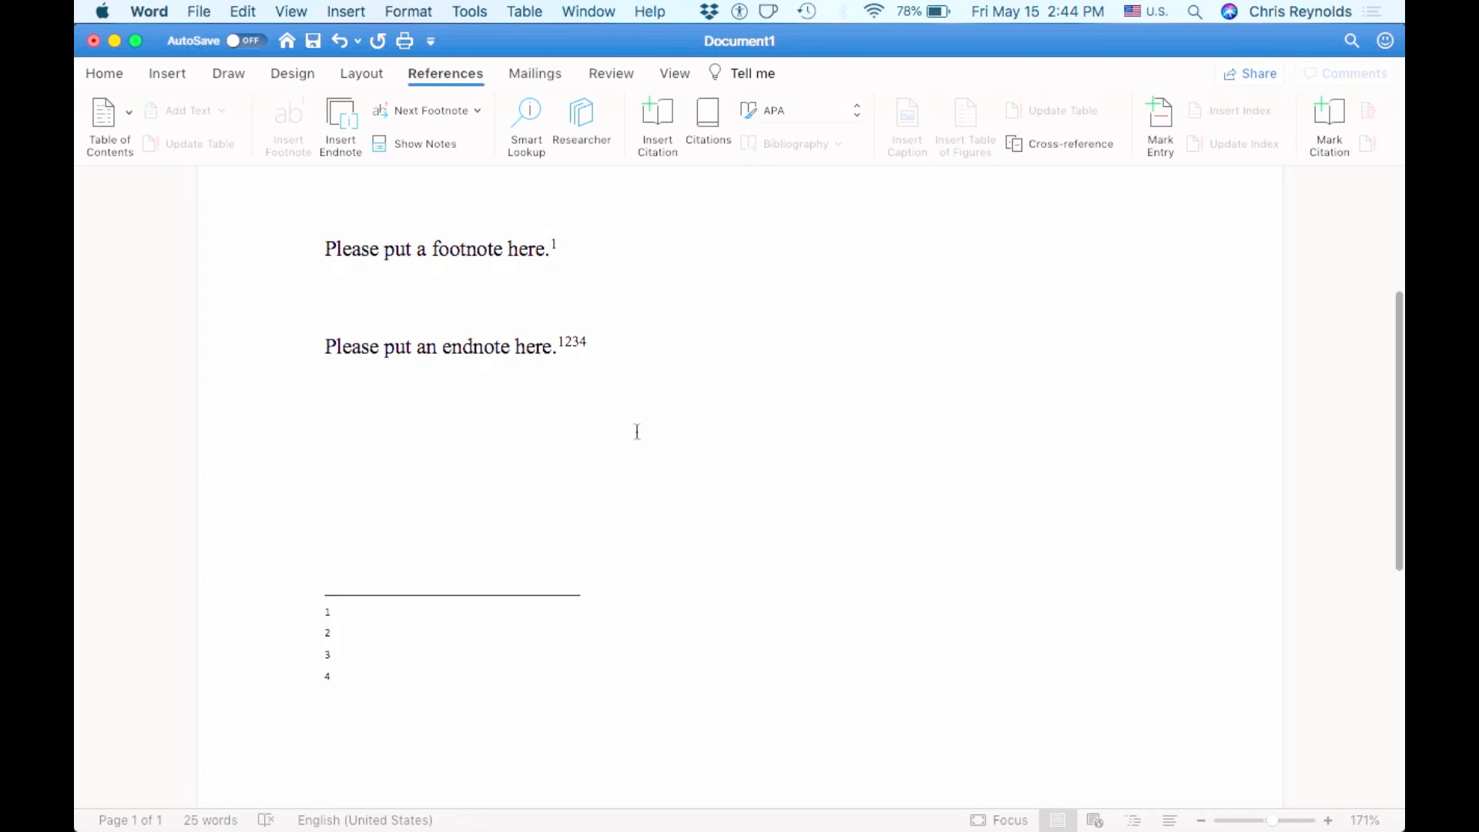
scroll(637, 431, "up", 4)
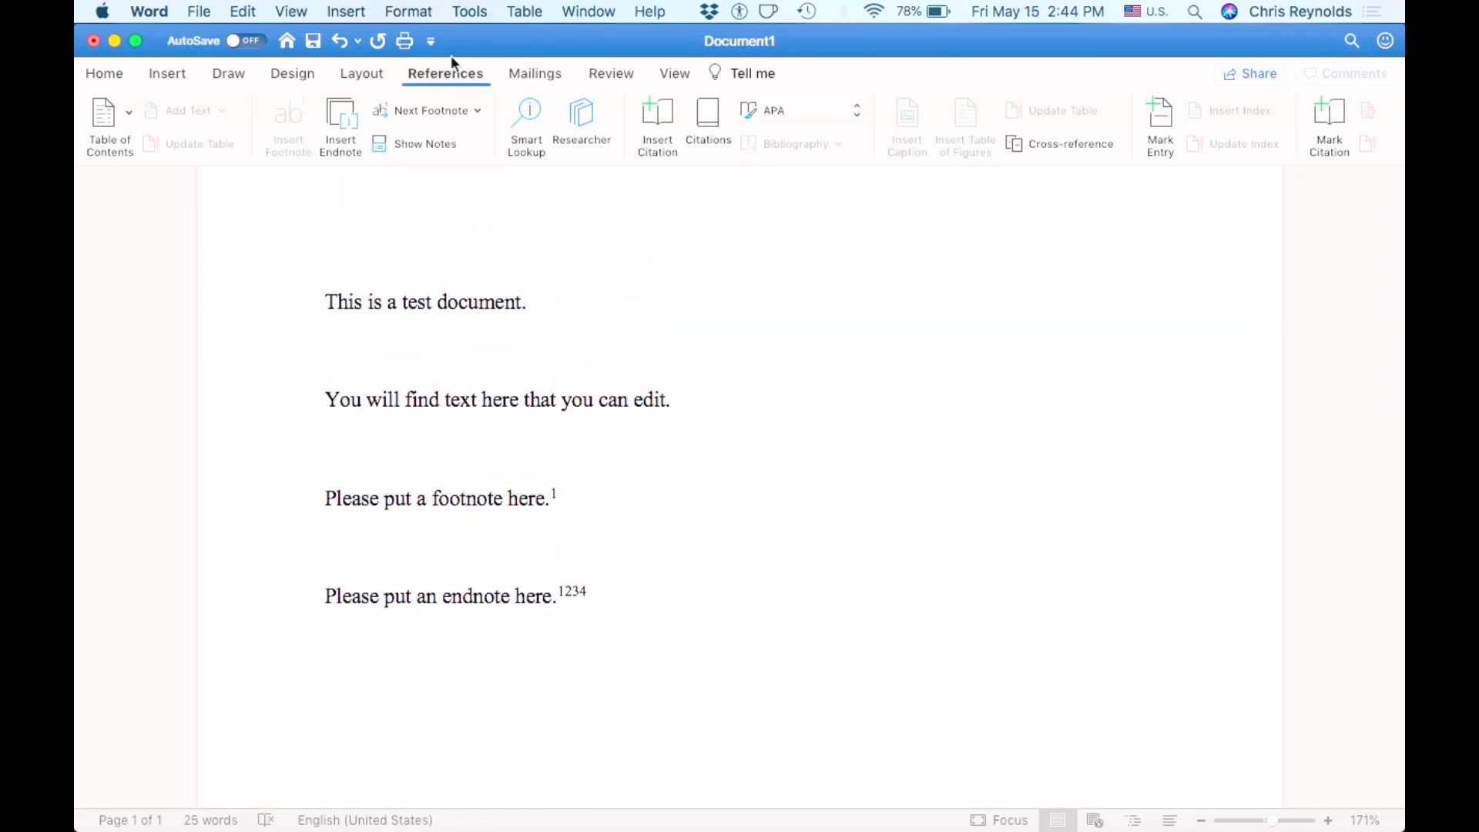
- Show the Review tab's spelling, translation, change-tracking and compare tools
left_click(531, 76)
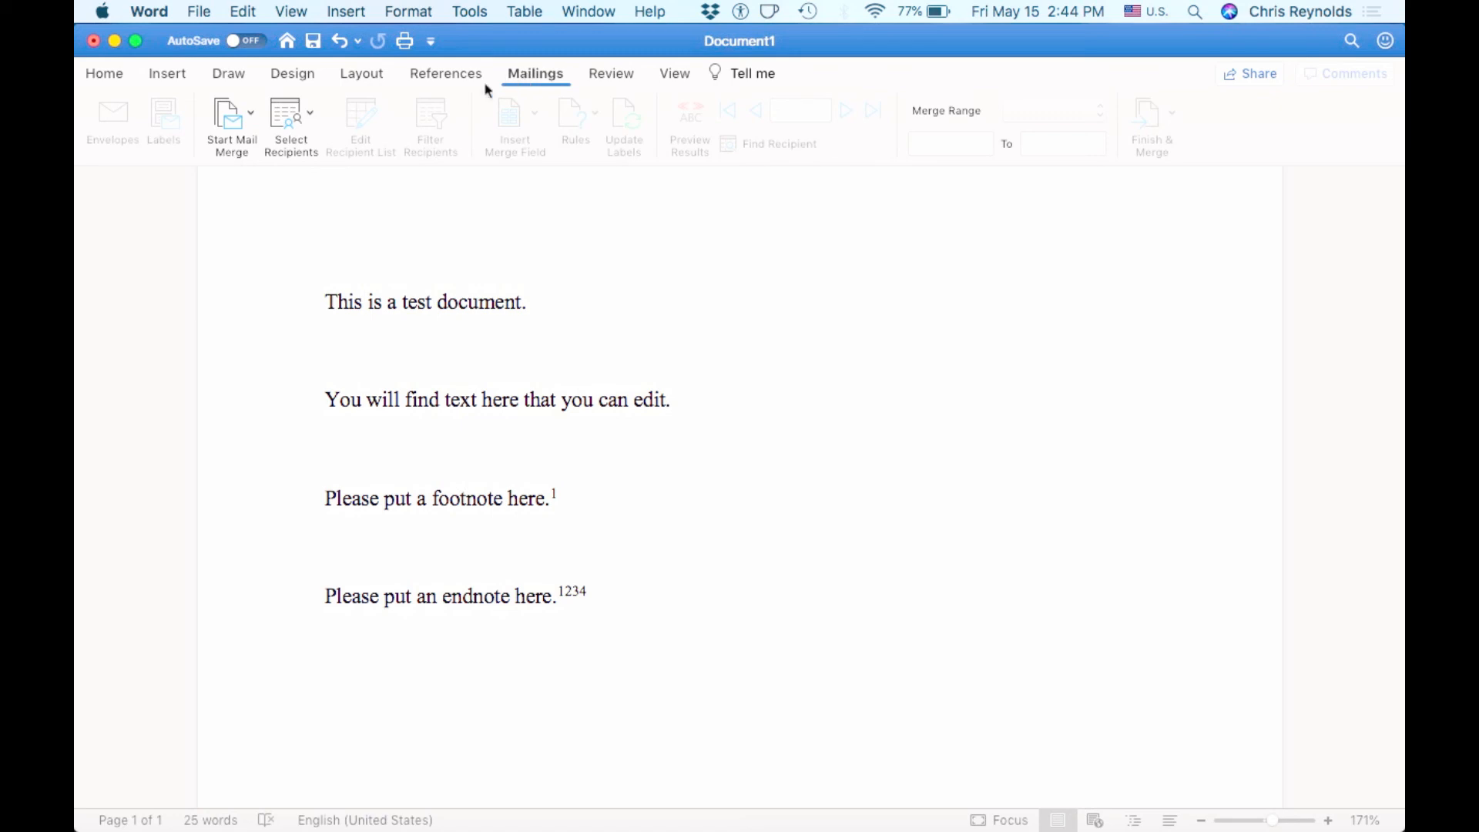
left_click(603, 77)
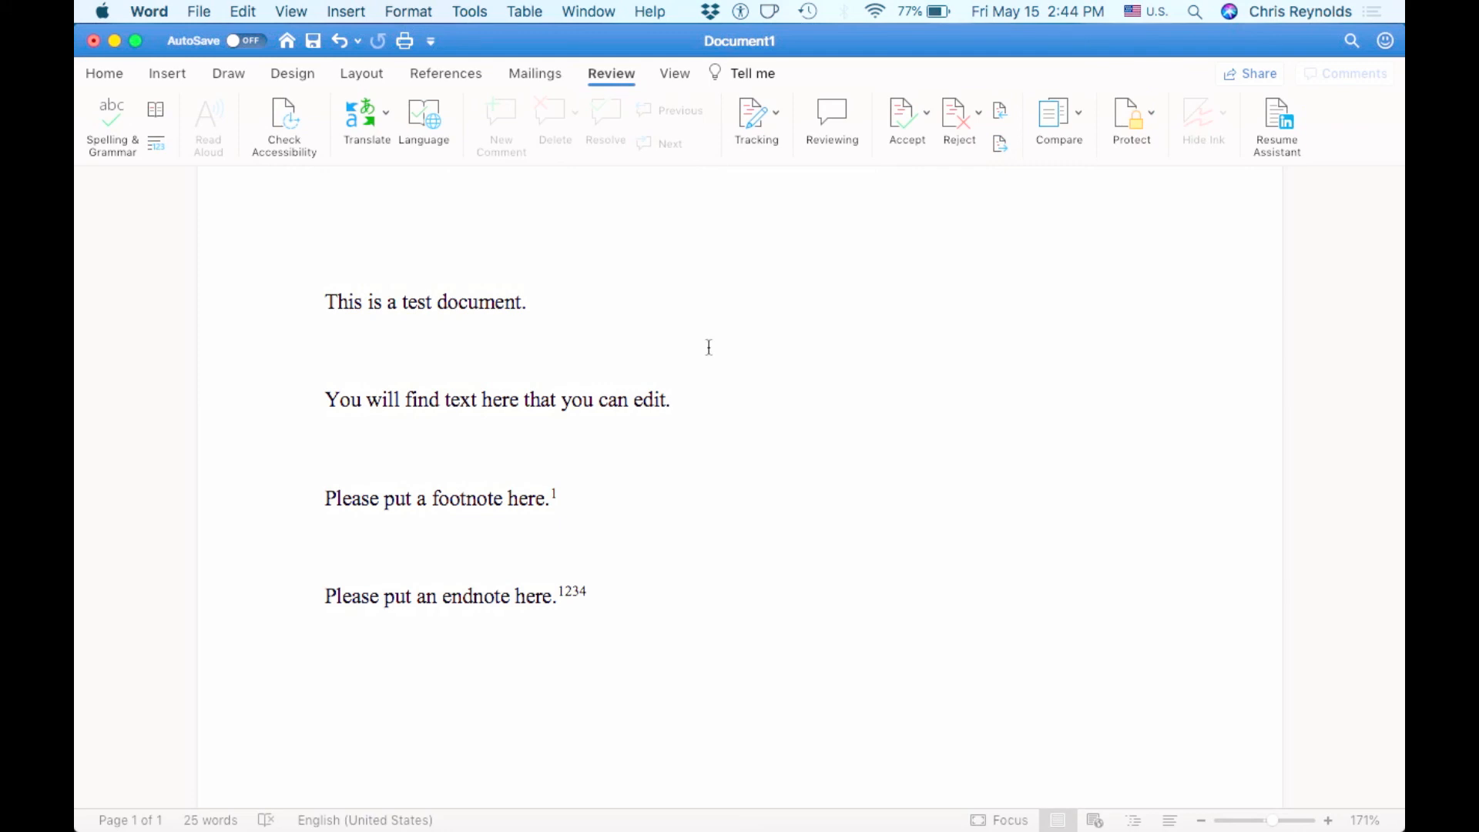
- Turn on Track Changes from the Review tab's Tracking options
left_click_drag(526, 302, 444, 301)
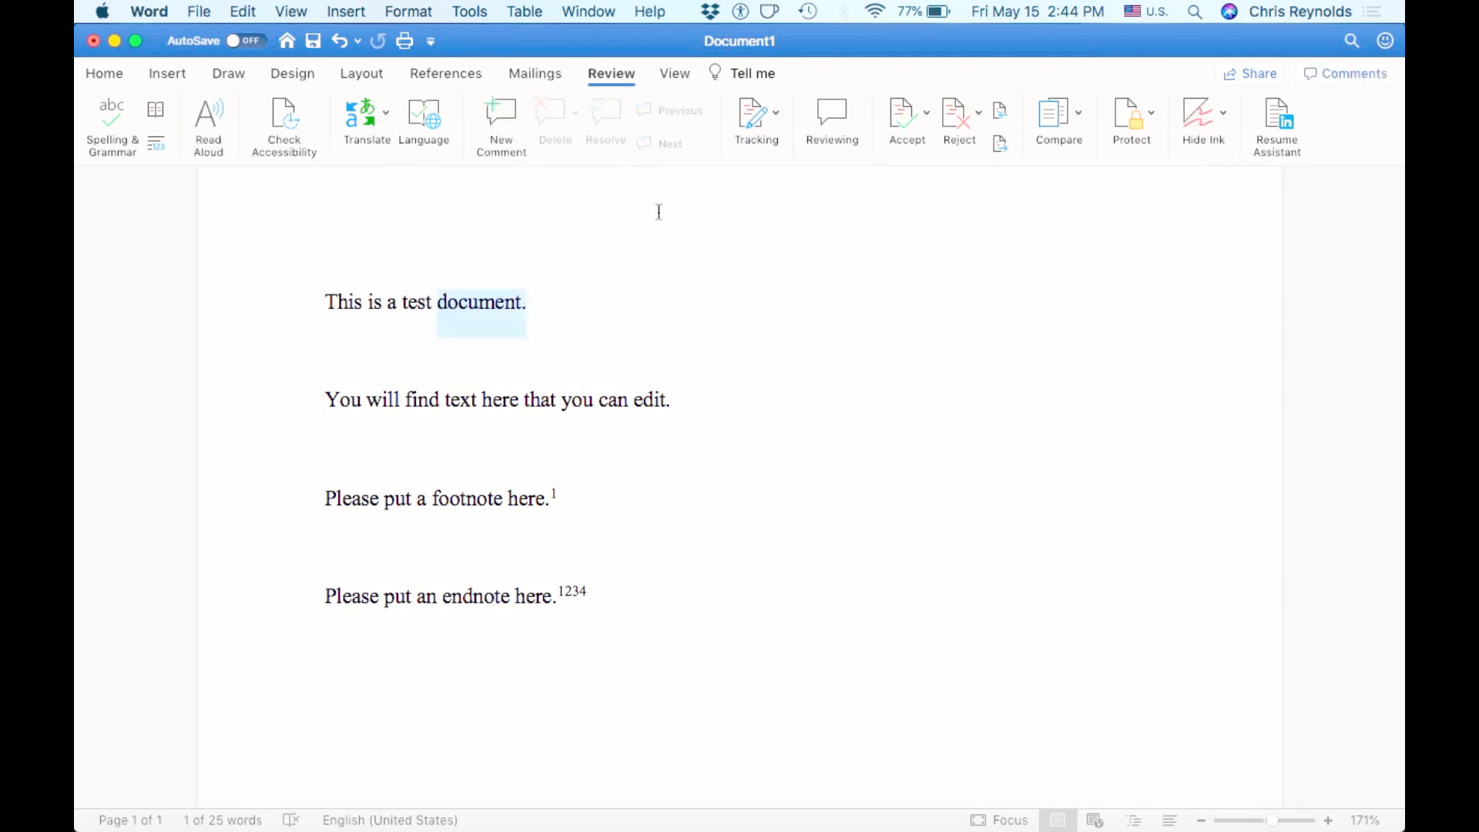
left_click(754, 111)
left_click(684, 193)
left_click(552, 312)
- Attach the comment "This needs some work." to the word "document." in the first line
left_click(526, 298)
double_click(447, 300)
left_click(502, 113)
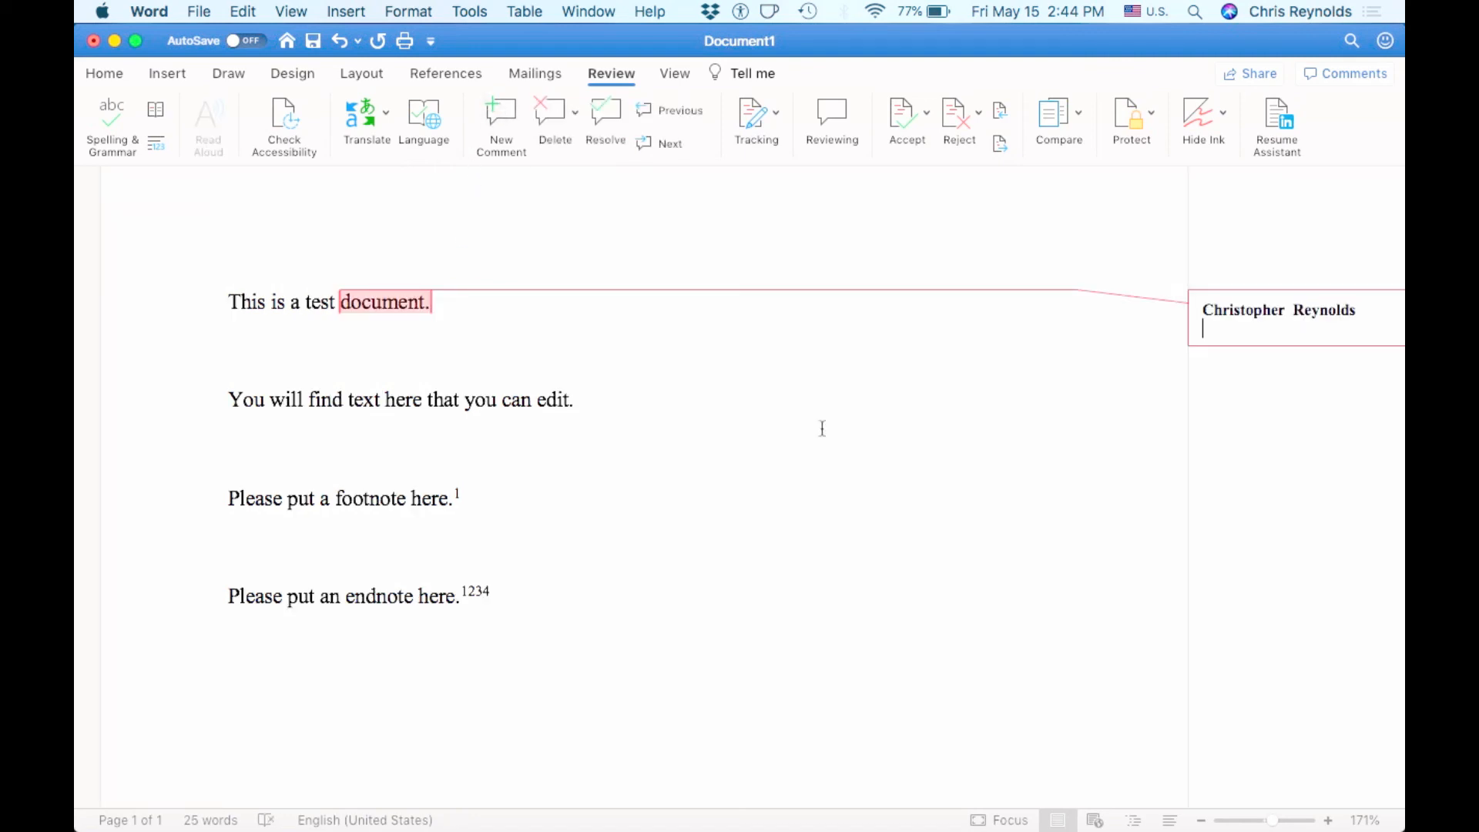
type("This needs some work.")
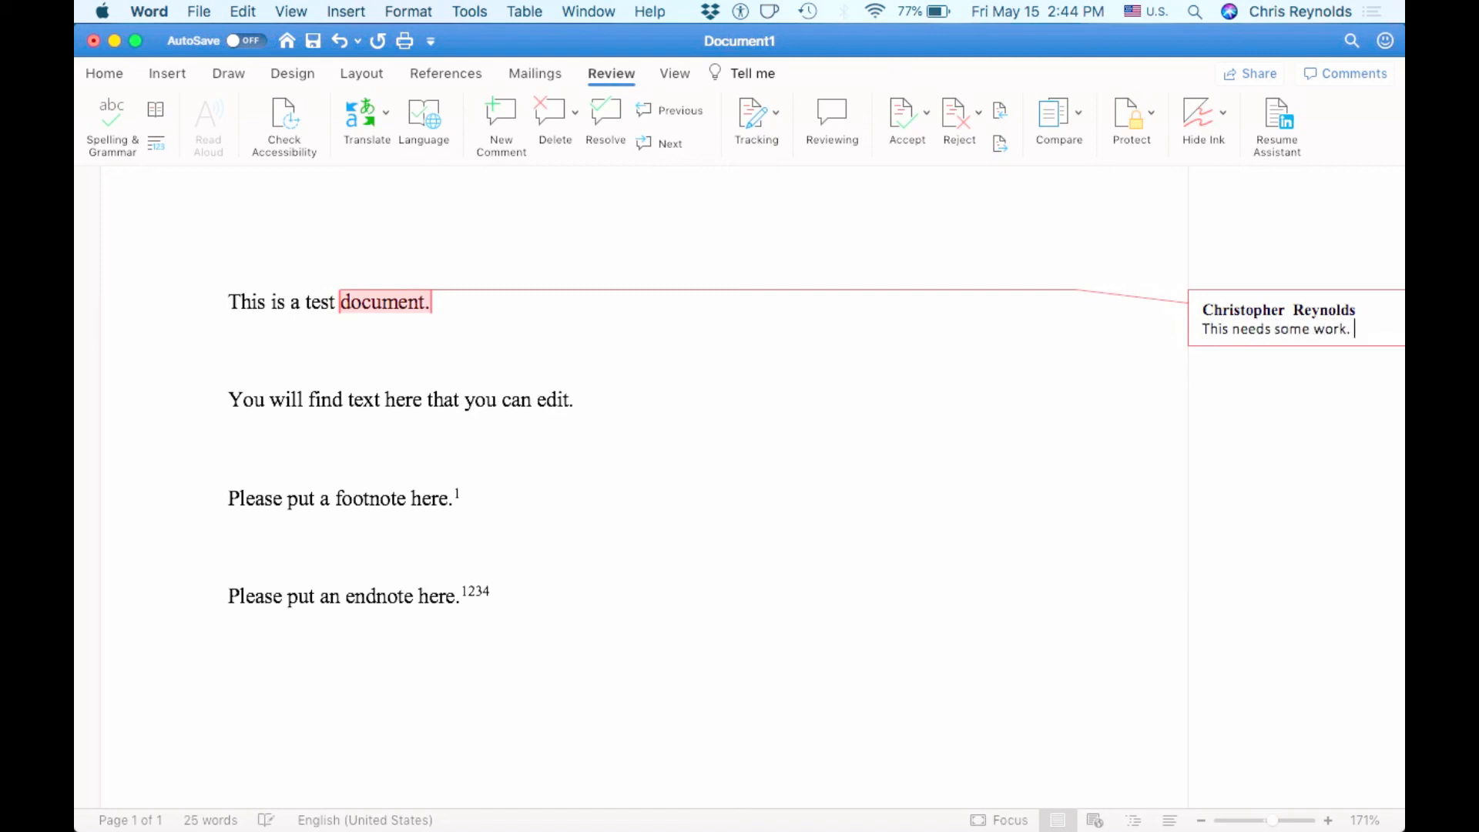
left_click(640, 497)
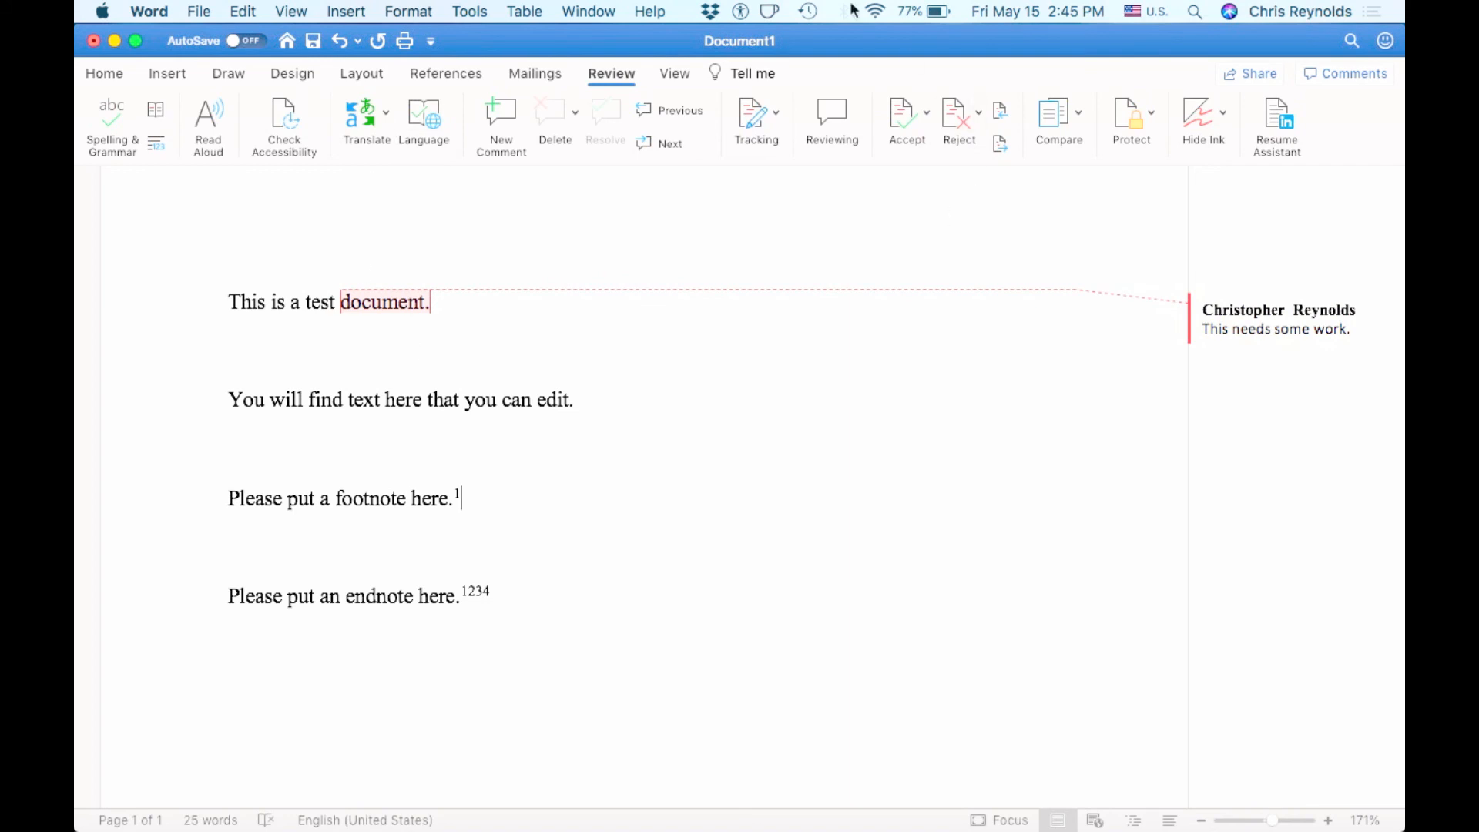
- Delete the line "You will find text here that you can edit." as a tracked change
left_click(551, 535)
left_click(396, 300)
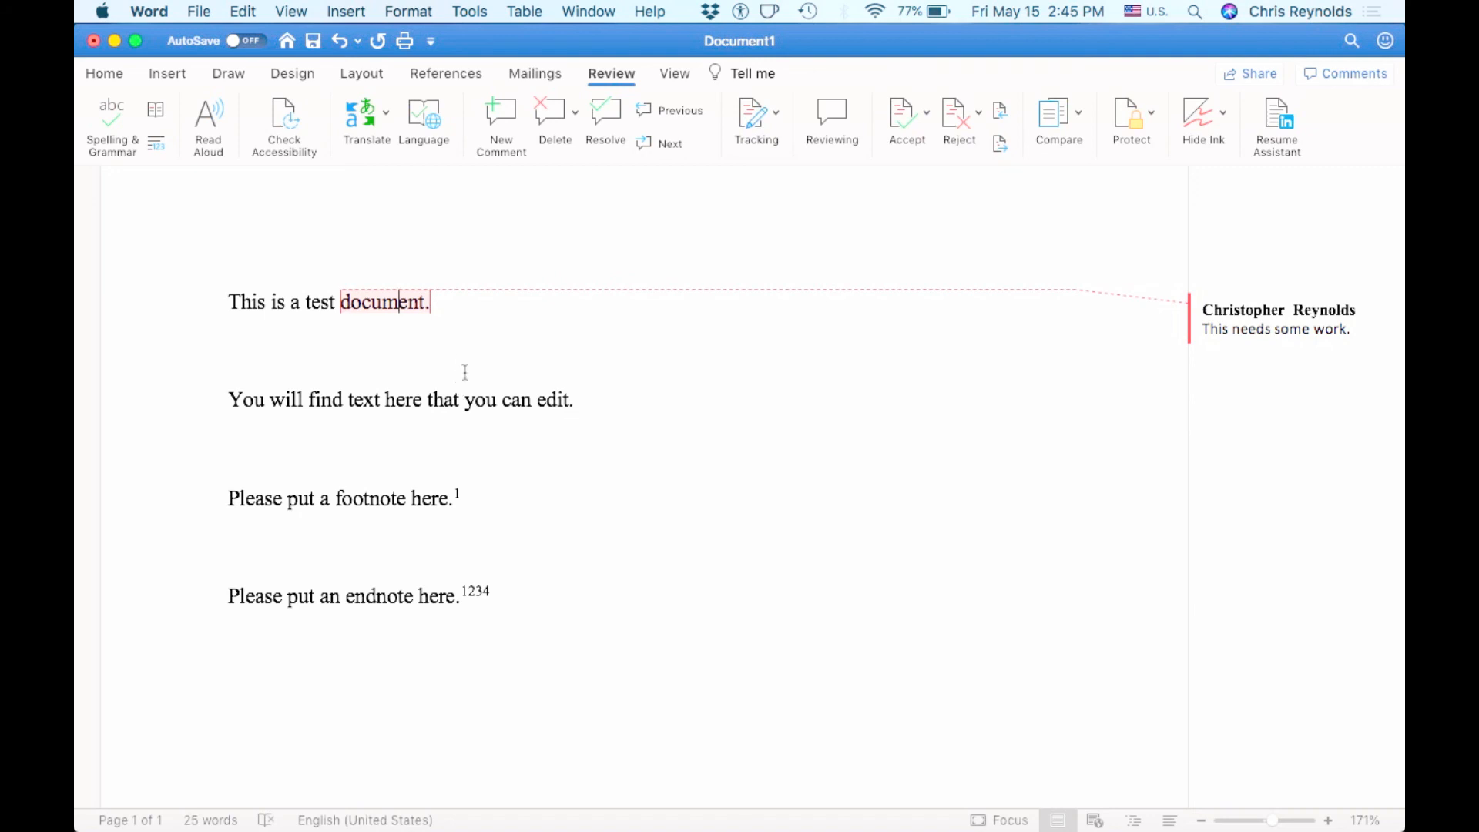
left_click(408, 302)
left_click_drag(409, 302, 356, 300)
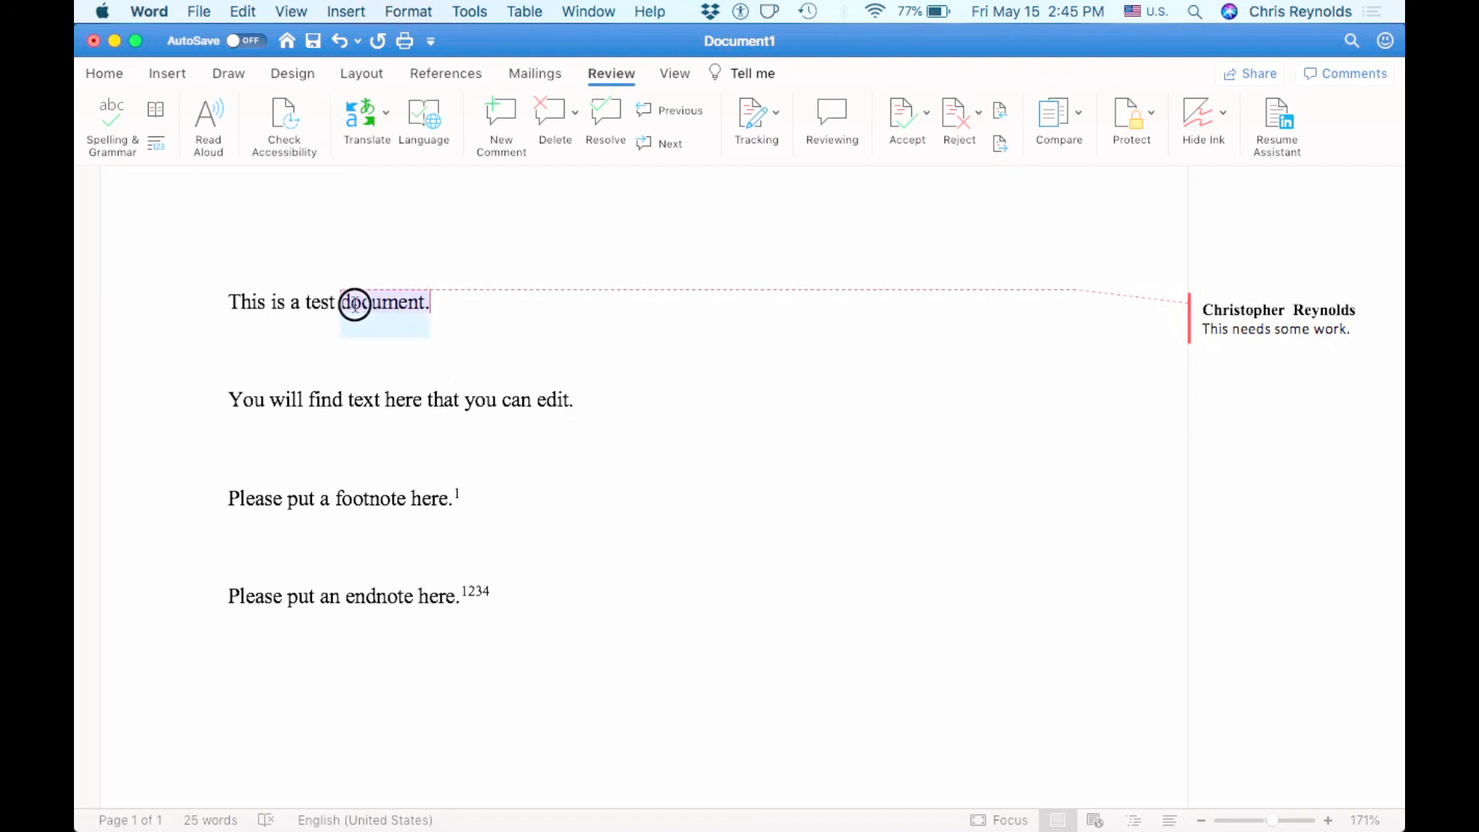
left_click_drag(594, 400, 234, 426)
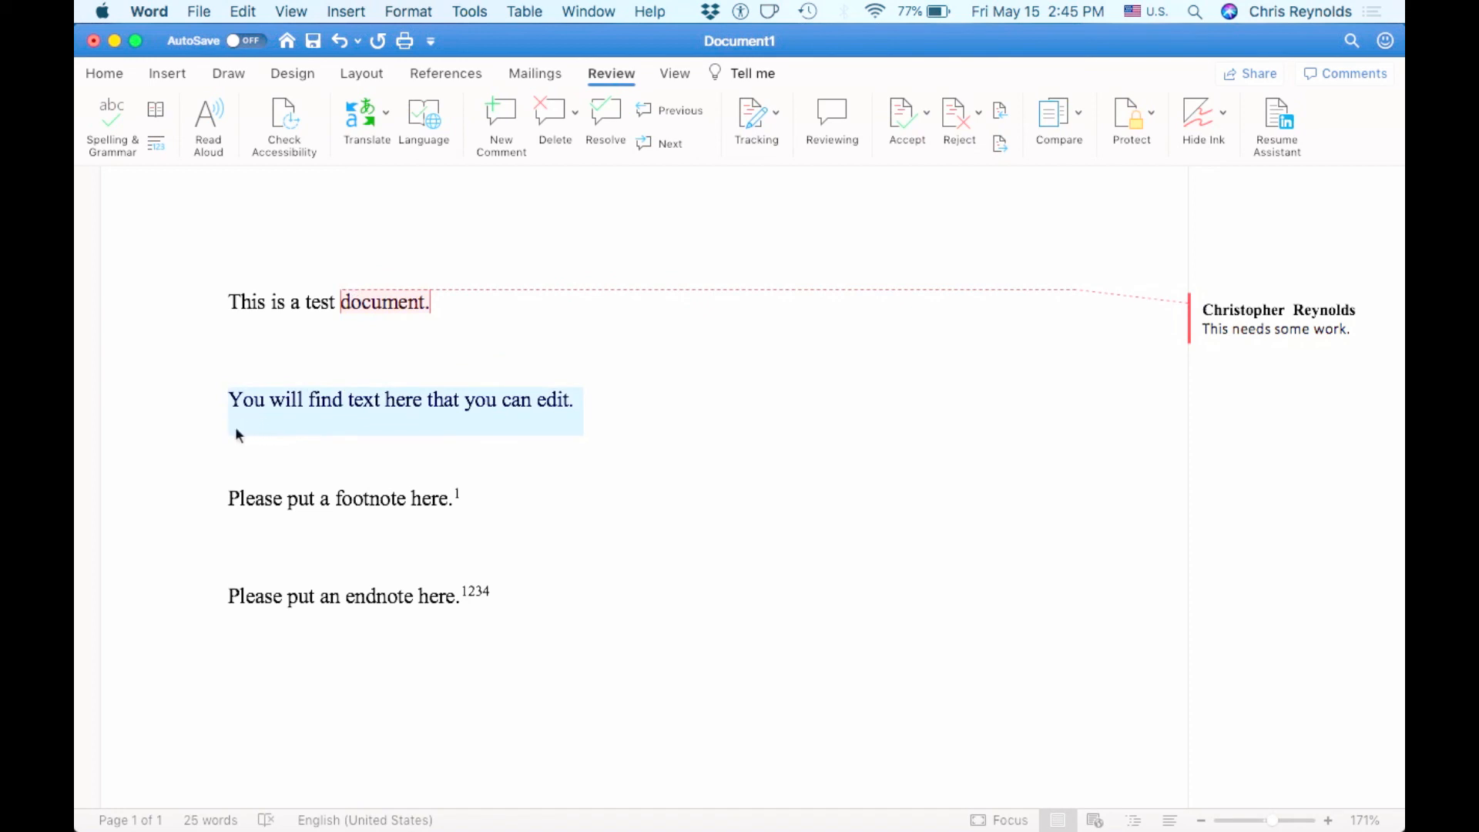
key("Delete")
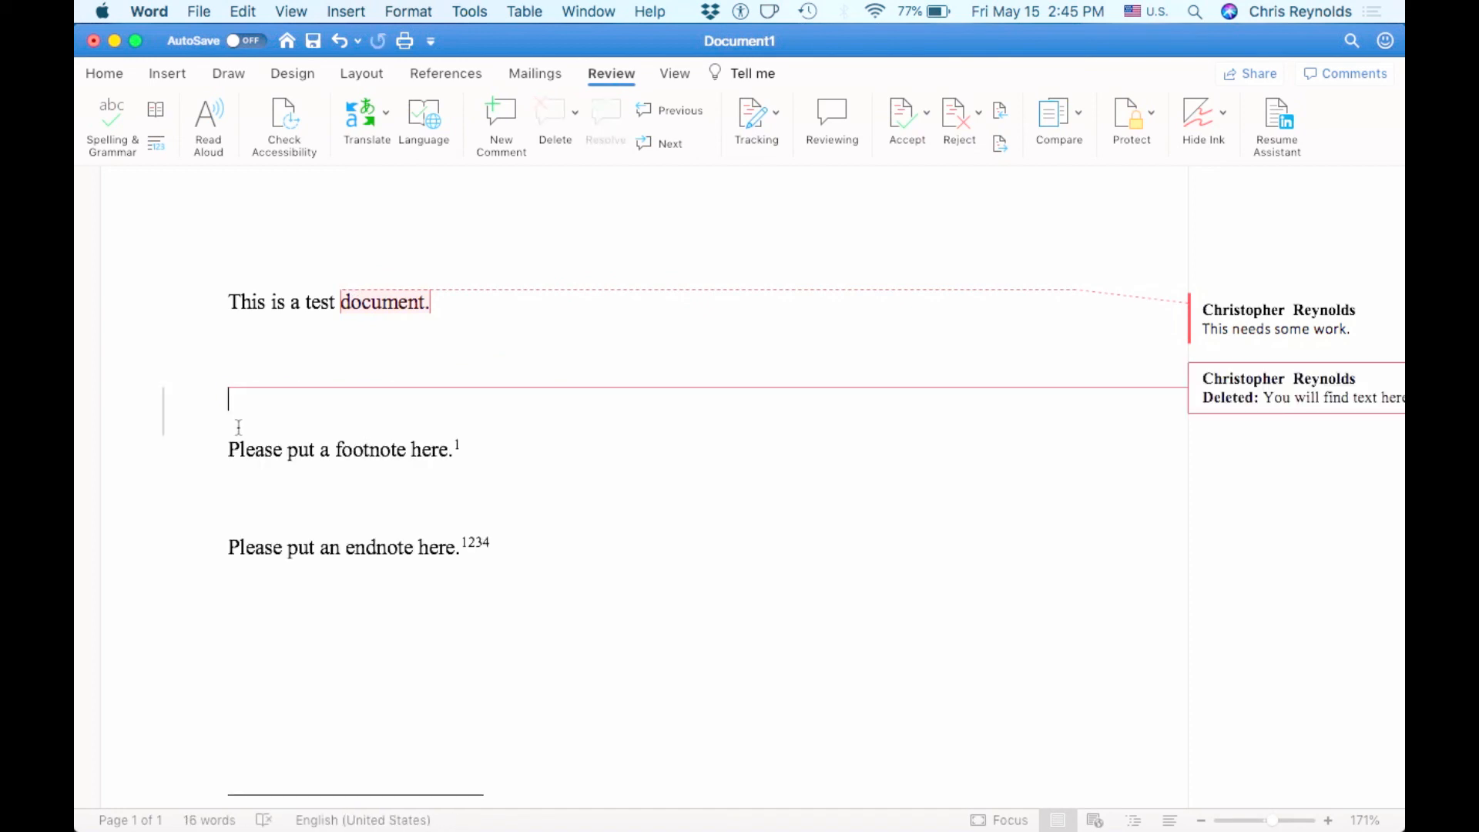
- Accept the tracked deletion of the second line, leaving 16 words
scroll(670, 412, "down", 1)
scroll(672, 413, "right", 1)
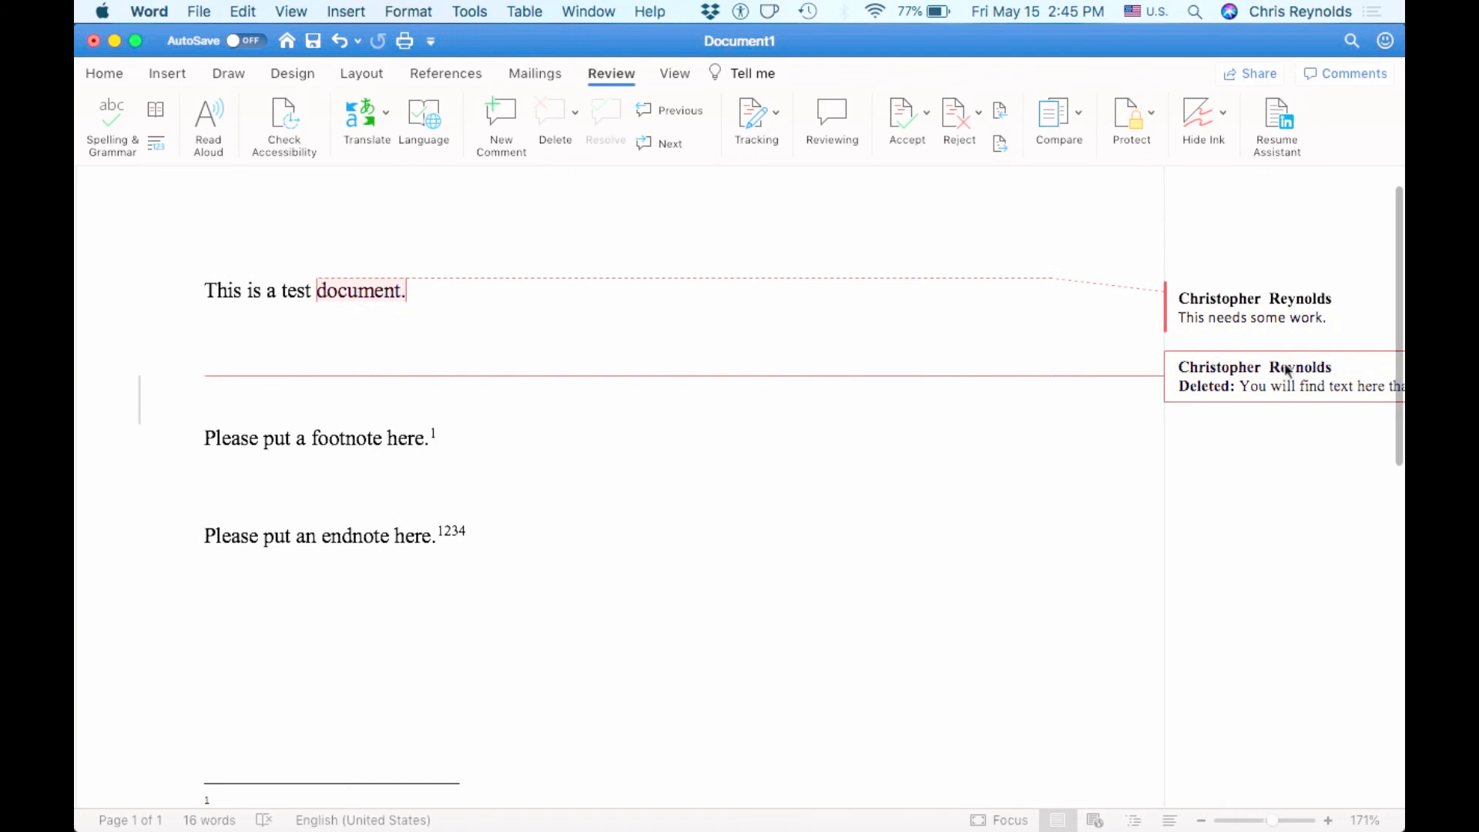
scroll(1229, 372, "down", 1)
scroll(1230, 372, "right", 1)
scroll(1230, 372, "down", 1)
scroll(1229, 372, "right", 2)
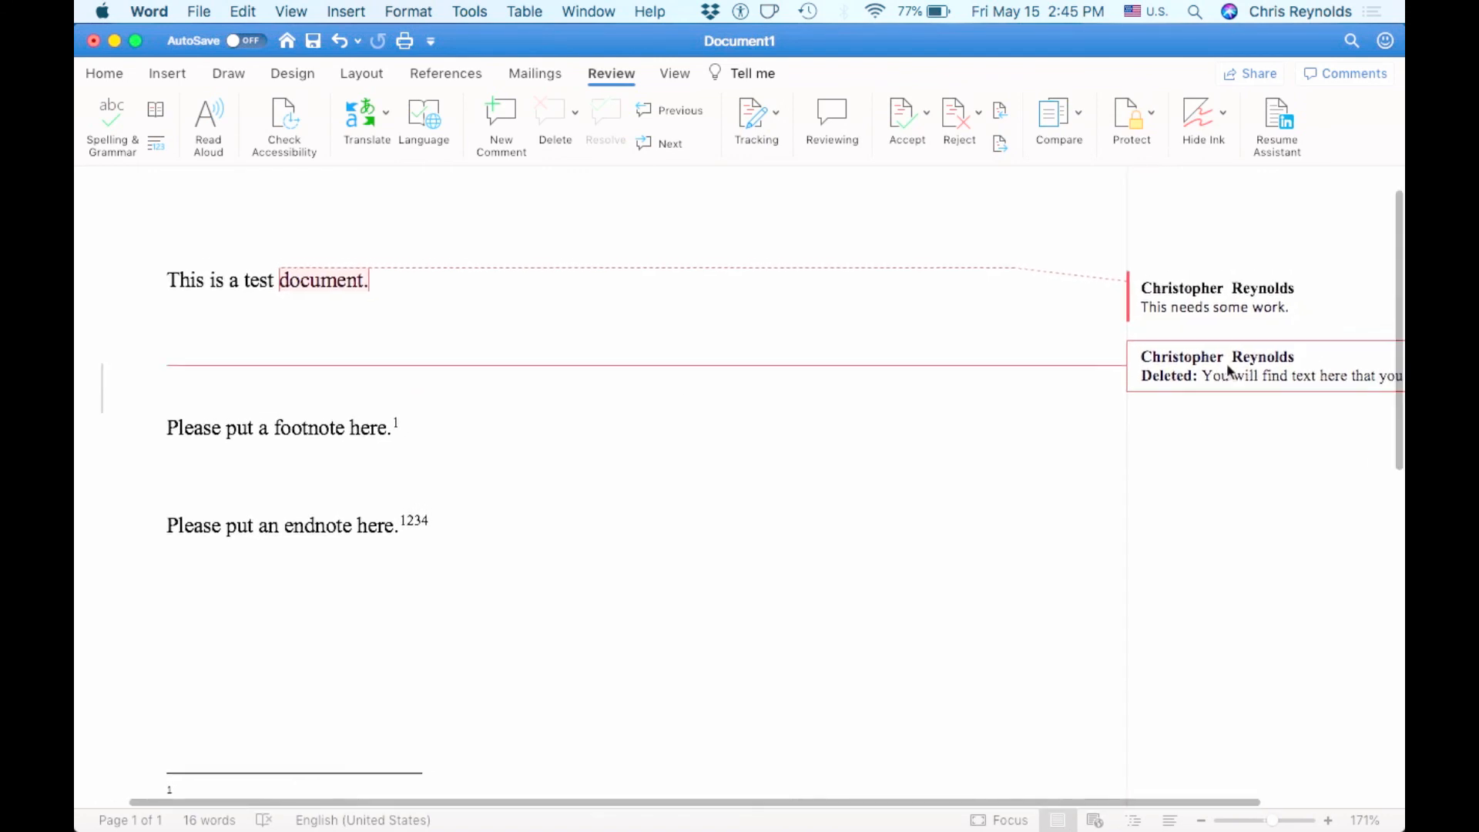
scroll(1229, 368, "left", 1)
scroll(1229, 366, "left", 1)
scroll(1228, 366, "down", 1)
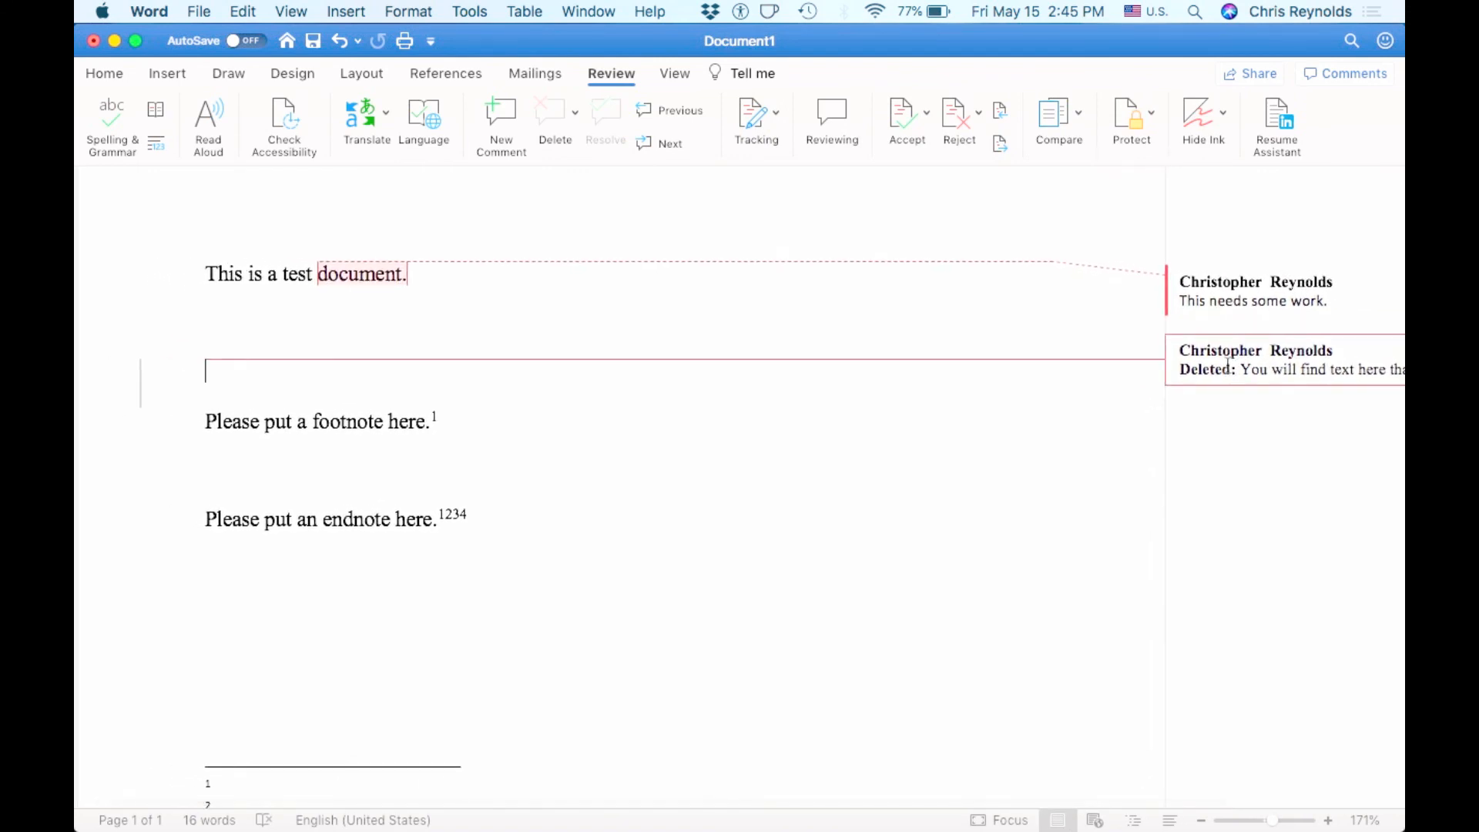
left_click(896, 116)
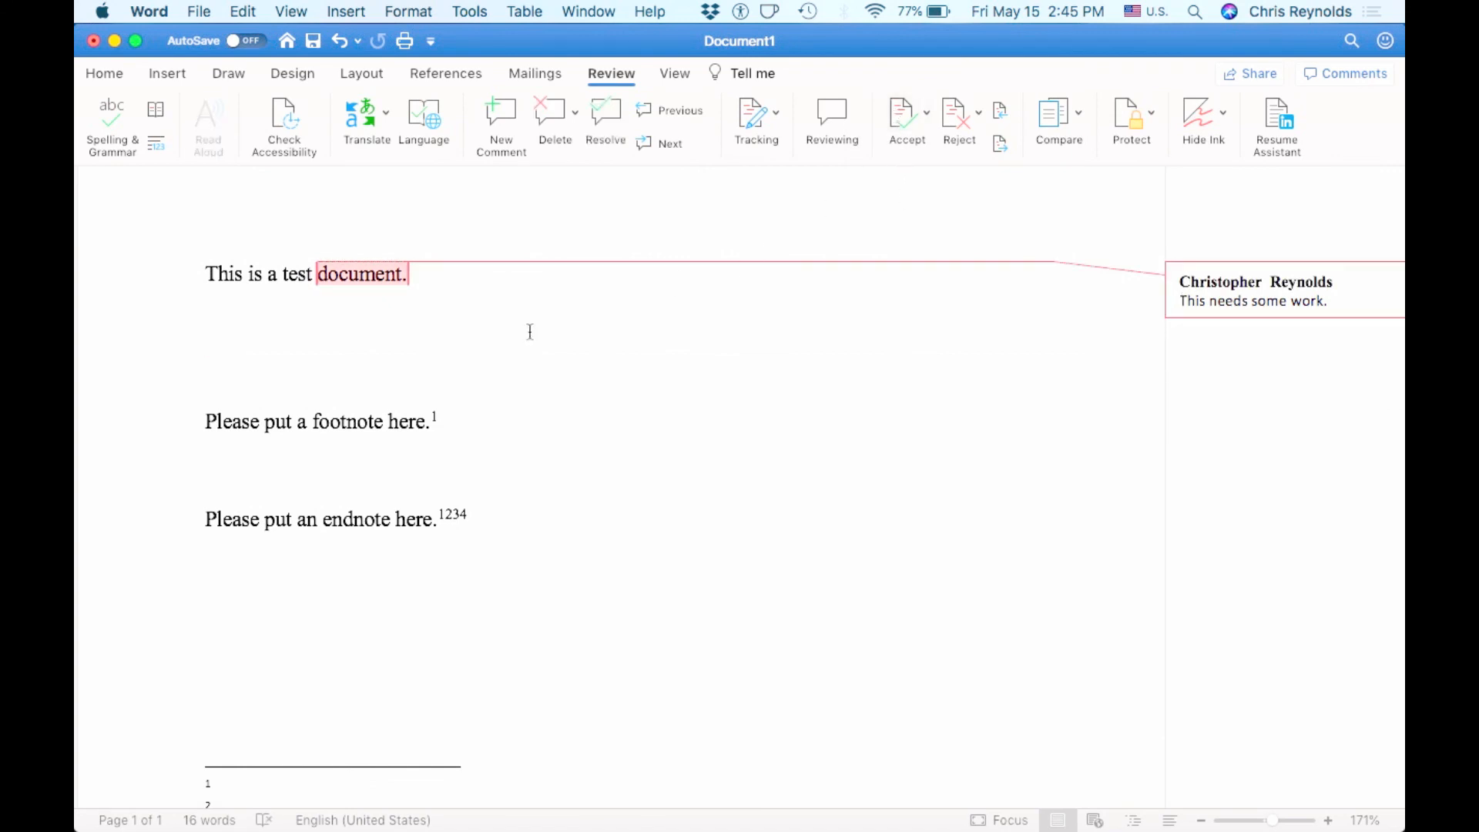
left_click(358, 277)
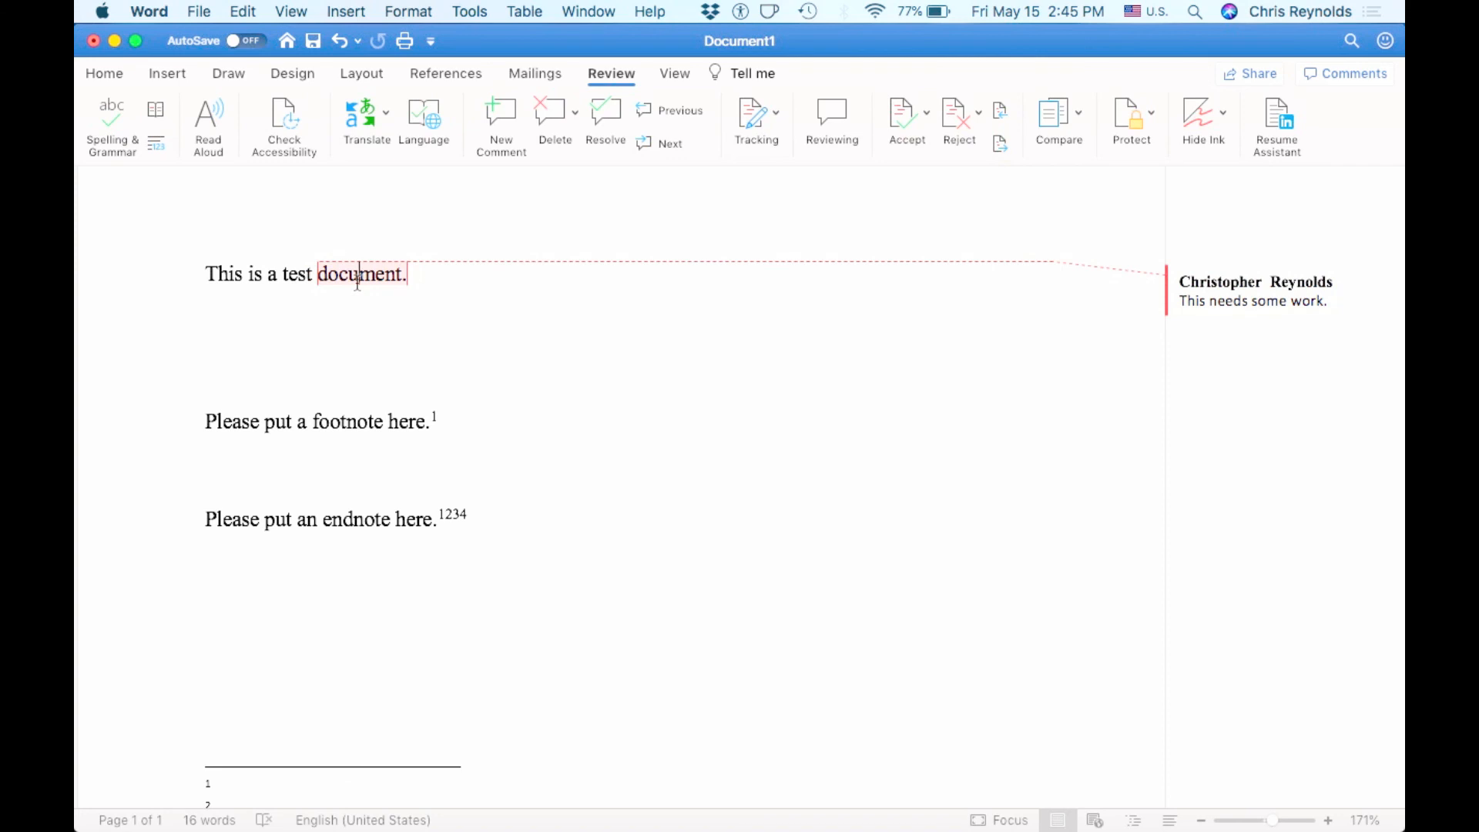
- Insert the word "added" before "here." in the footnote sentence as a tracked change
triple_click(235, 440)
left_click(400, 424)
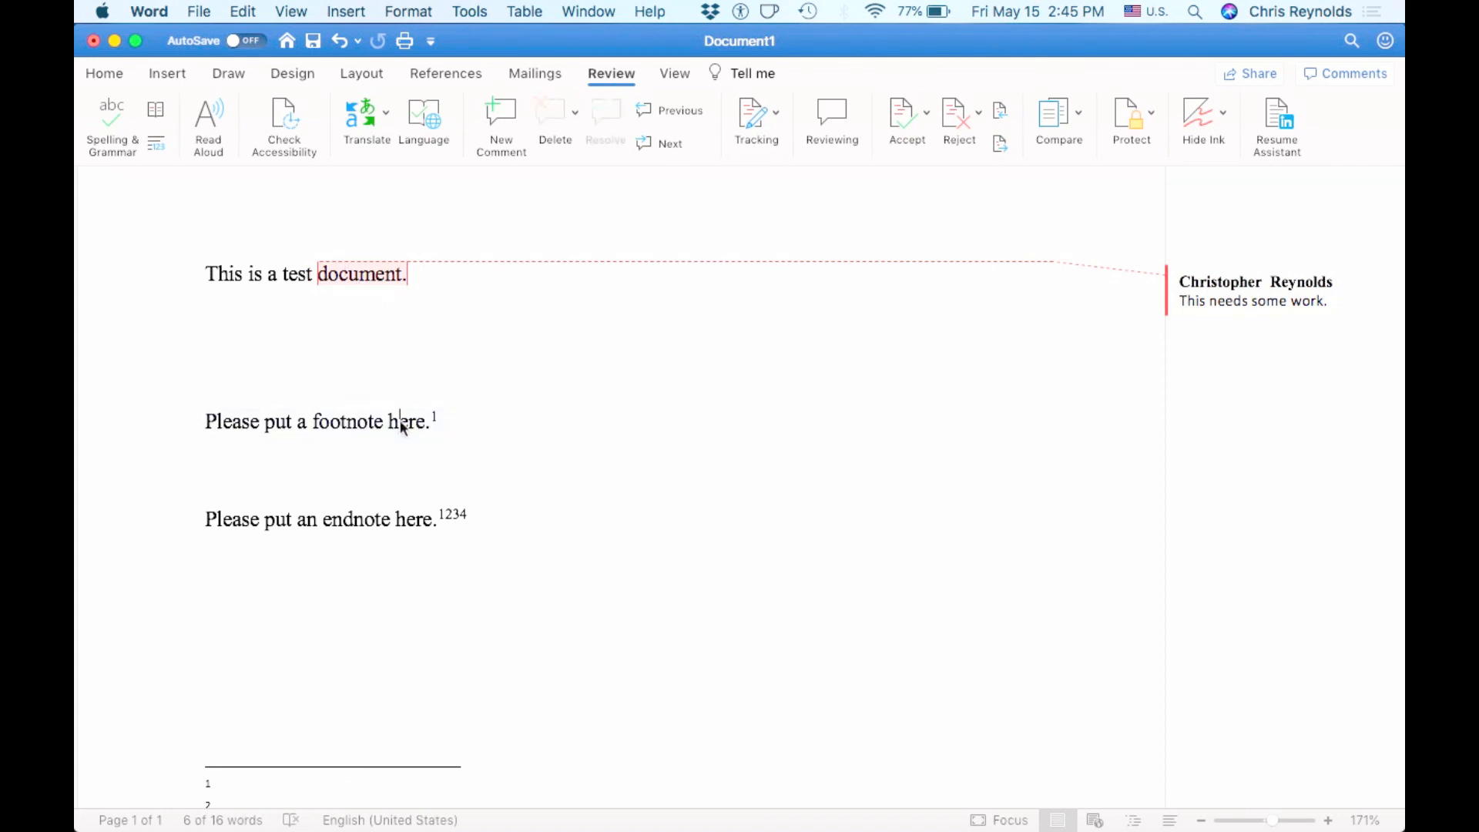
left_click(433, 424)
left_click(389, 428)
type("added")
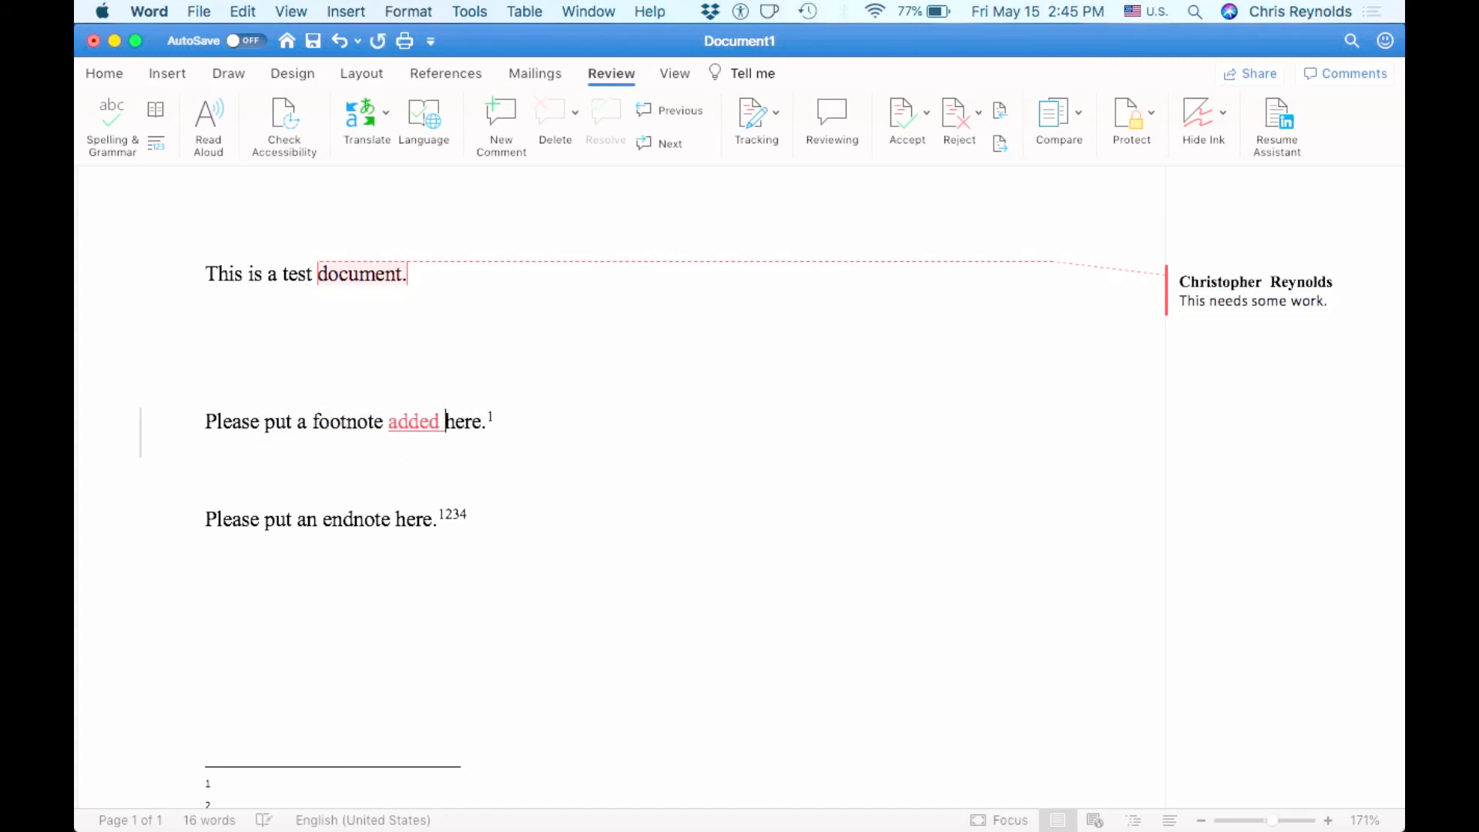
- Accept the tracked insertion of "added" and show the View tab's options
left_click(423, 424)
left_click(911, 113)
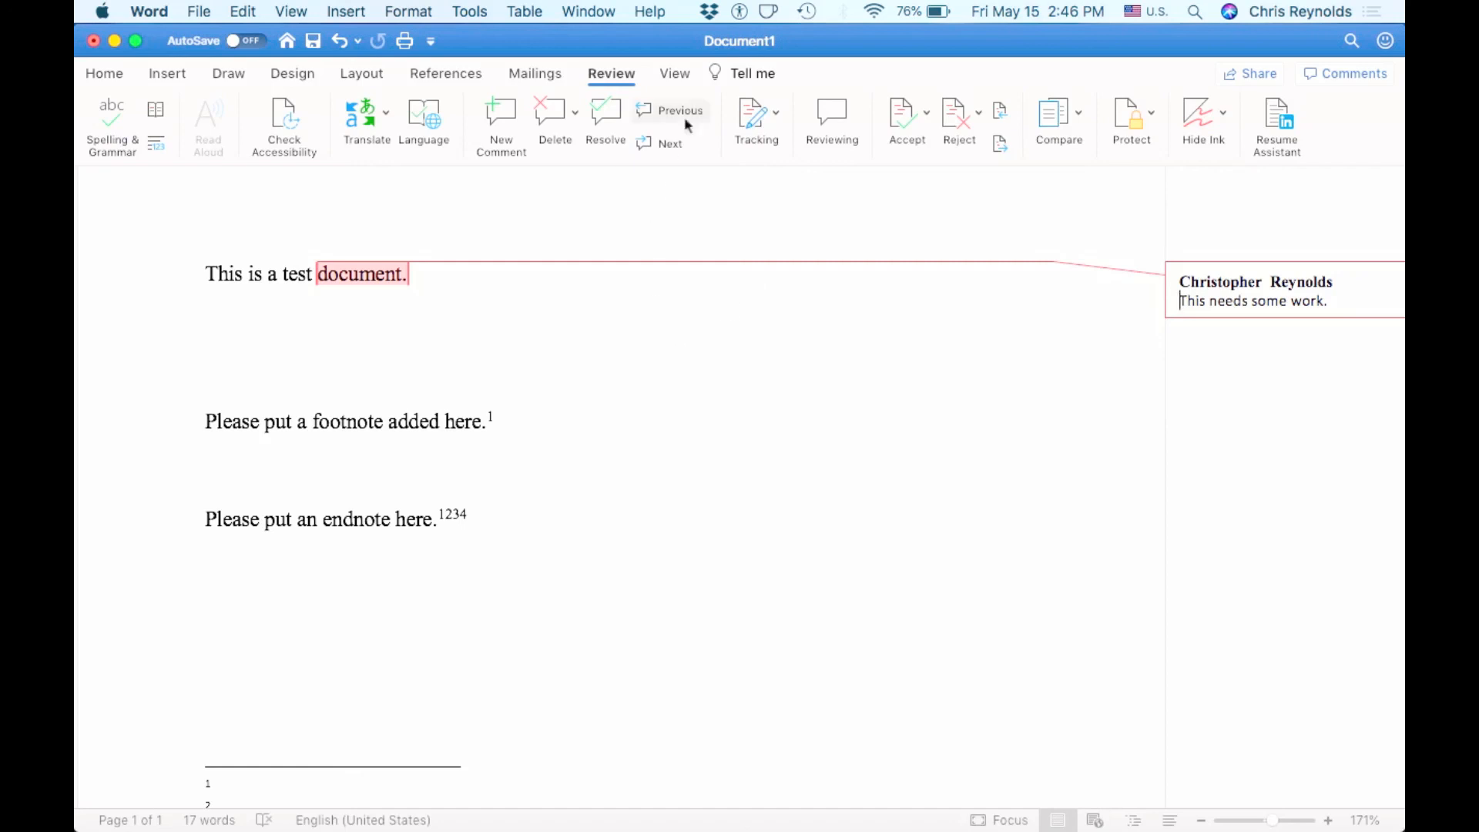
left_click(669, 73)
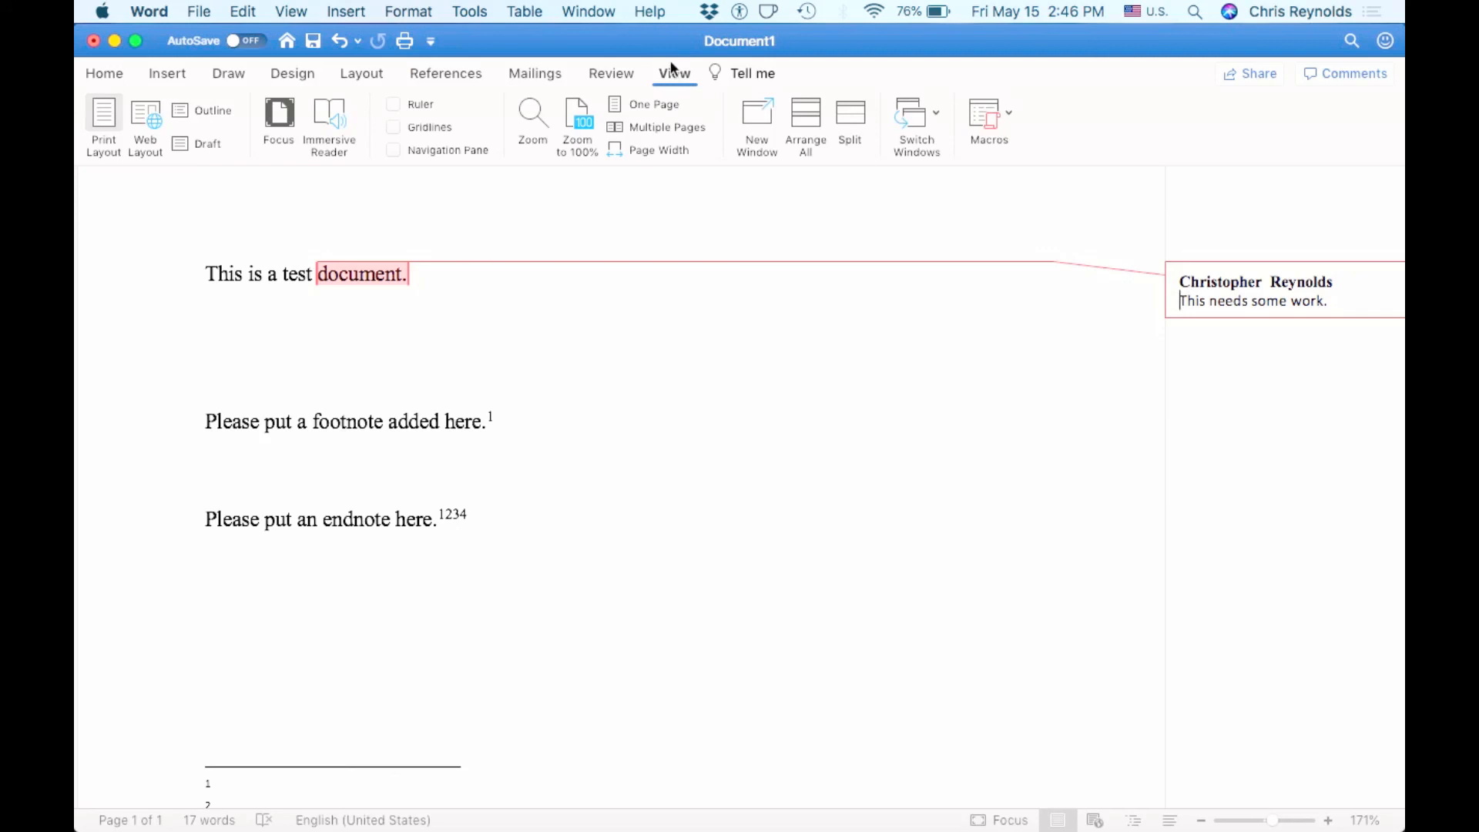
- Preview the document in Web Layout, then switch back to Print Layout
left_click(146, 117)
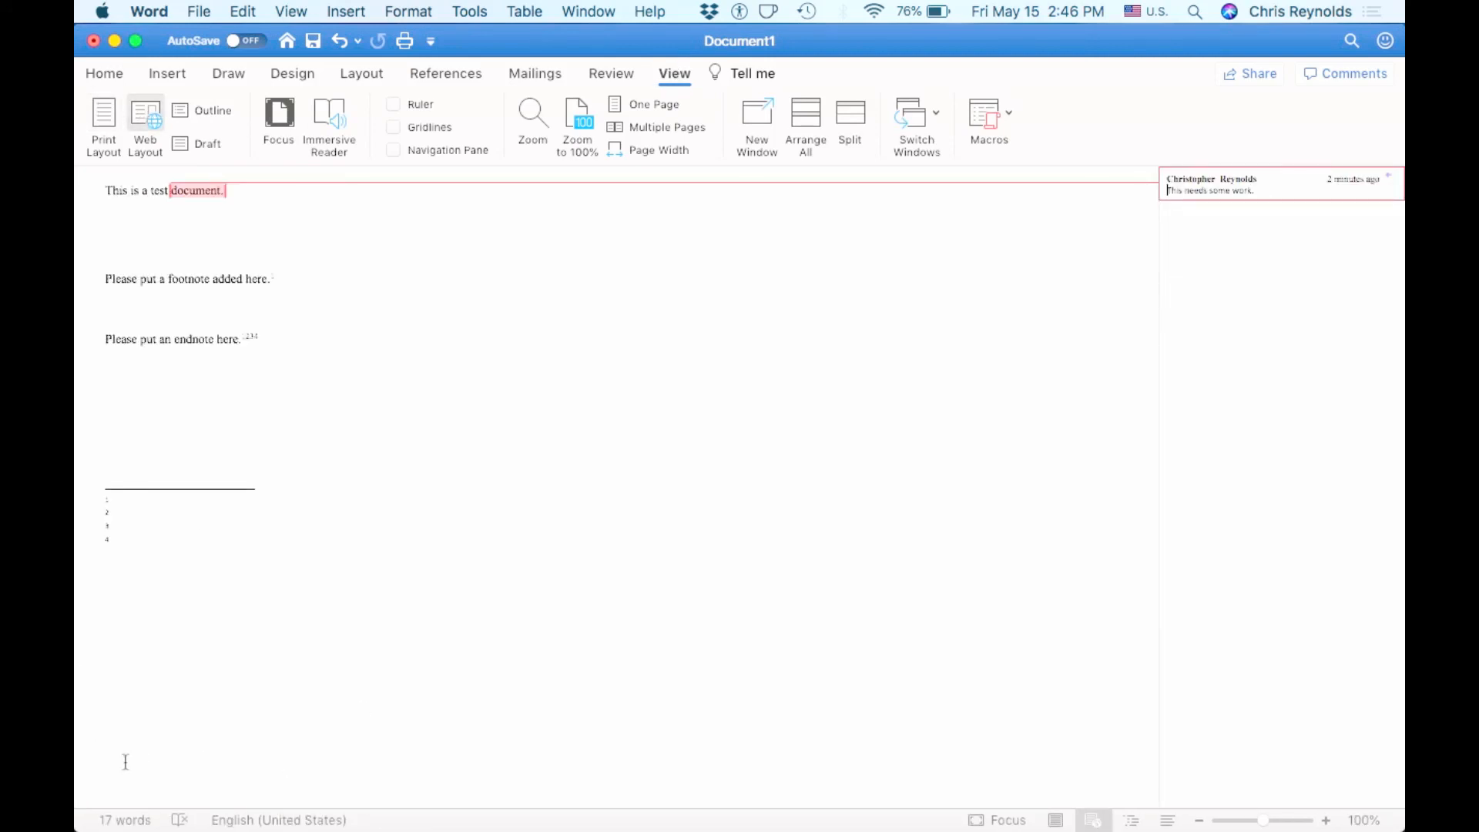
left_click(677, 76)
left_click(686, 76)
left_click(105, 125)
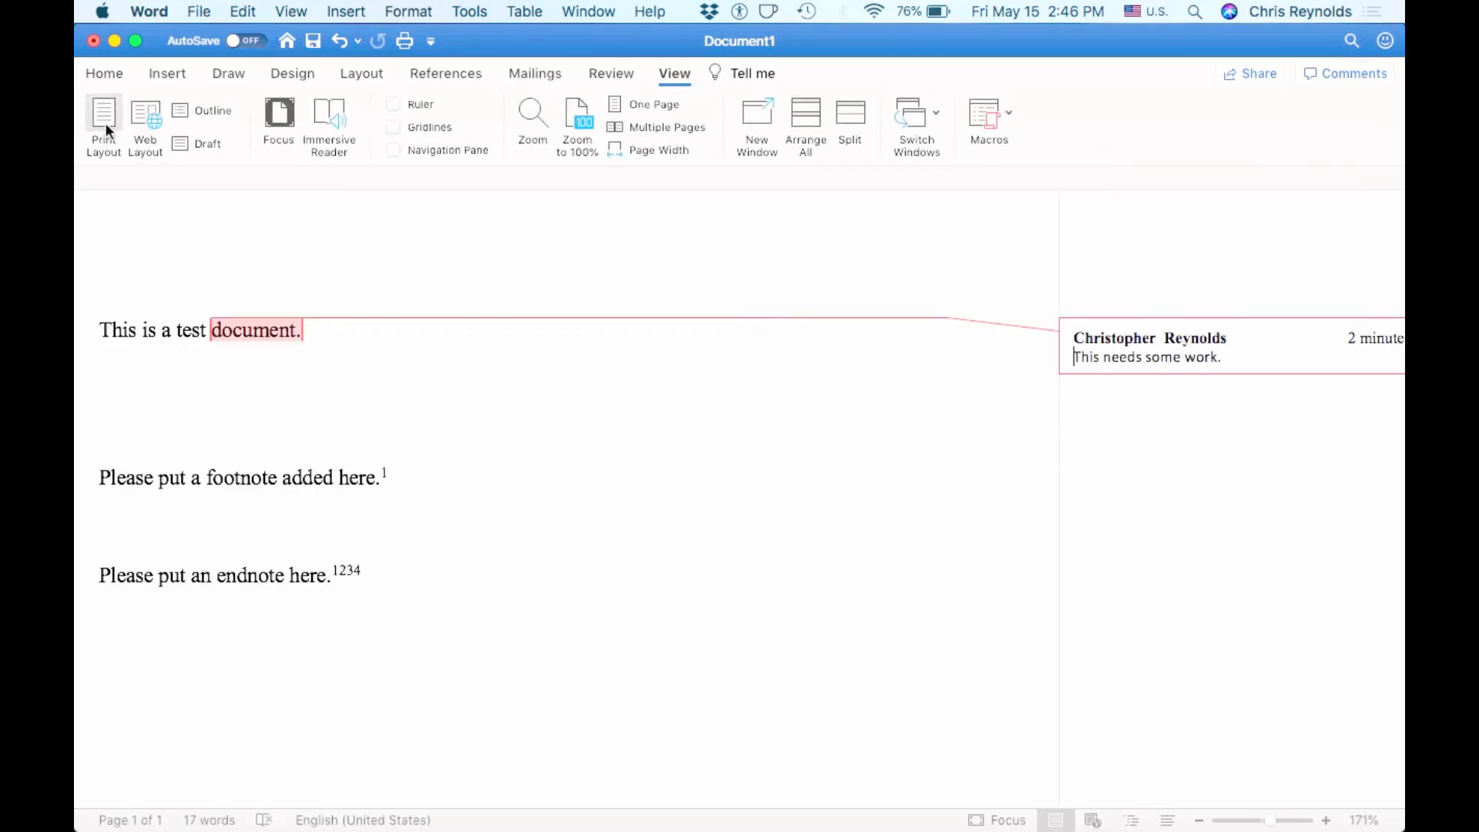
- Check the endnotes further down the page and bring back the Home formatting tools
scroll(313, 454, "down", 10)
scroll(312, 455, "up", 10)
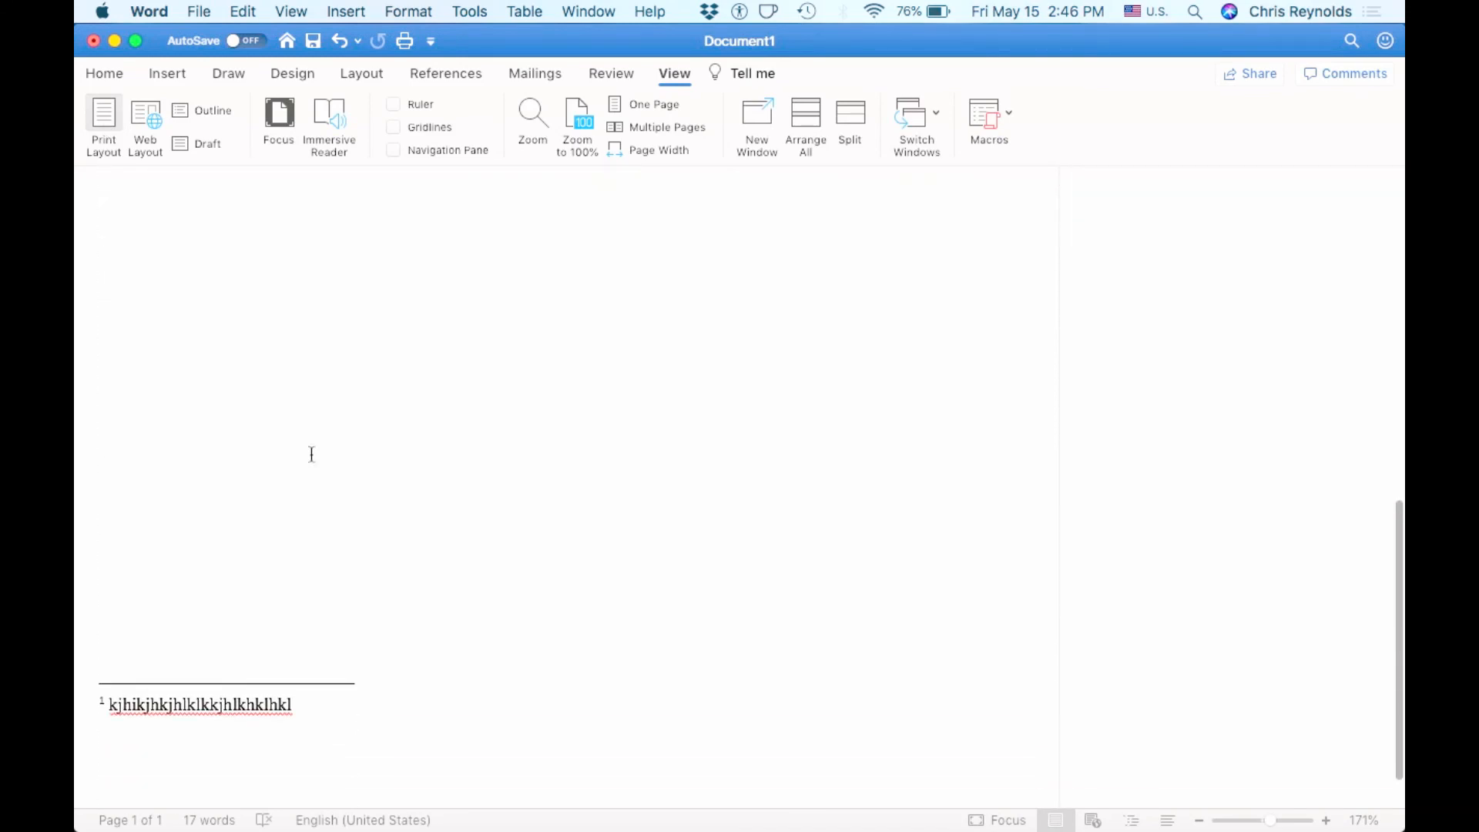
scroll(293, 454, "down", 1)
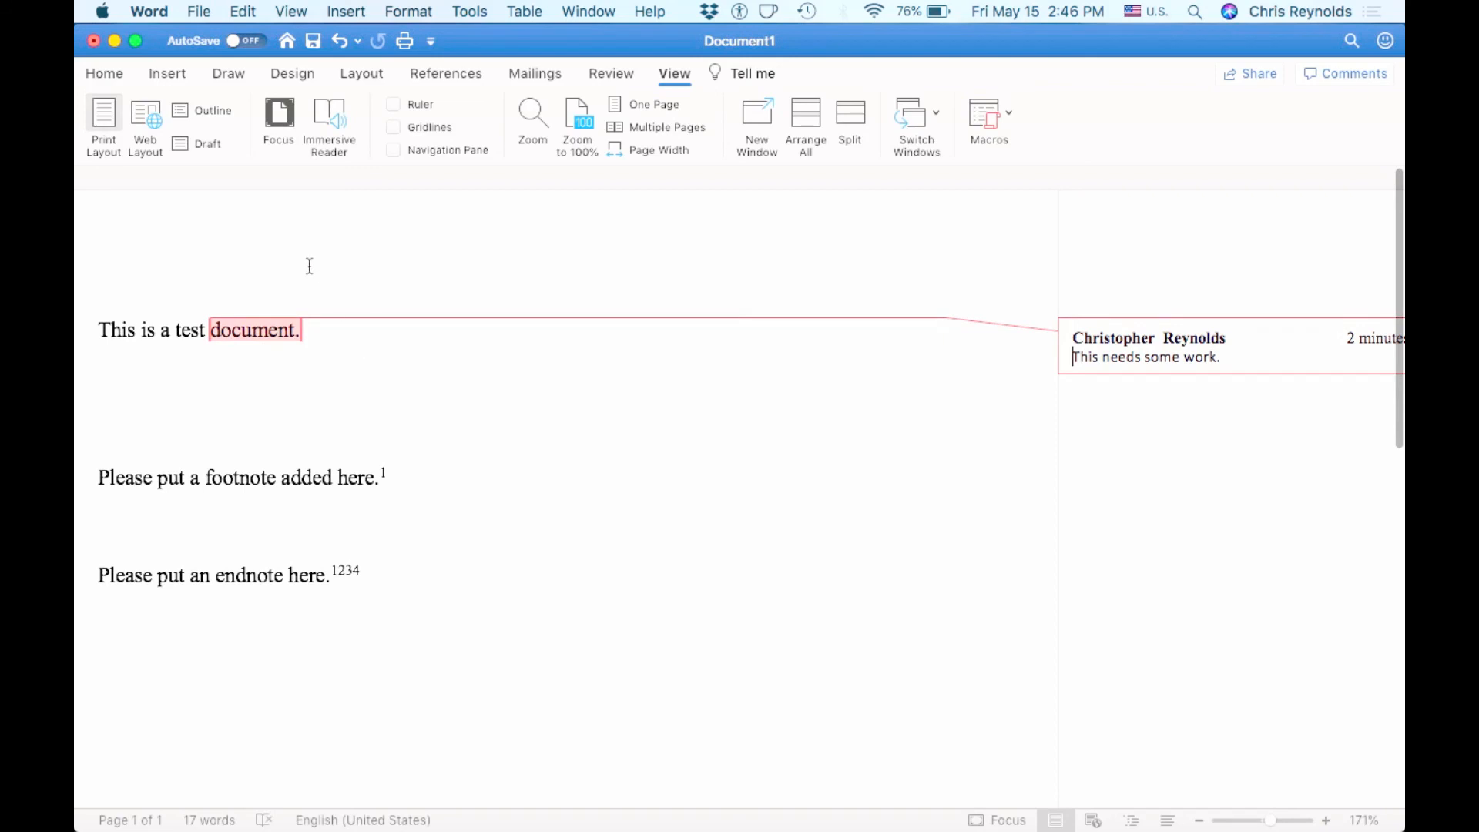
left_click(103, 72)
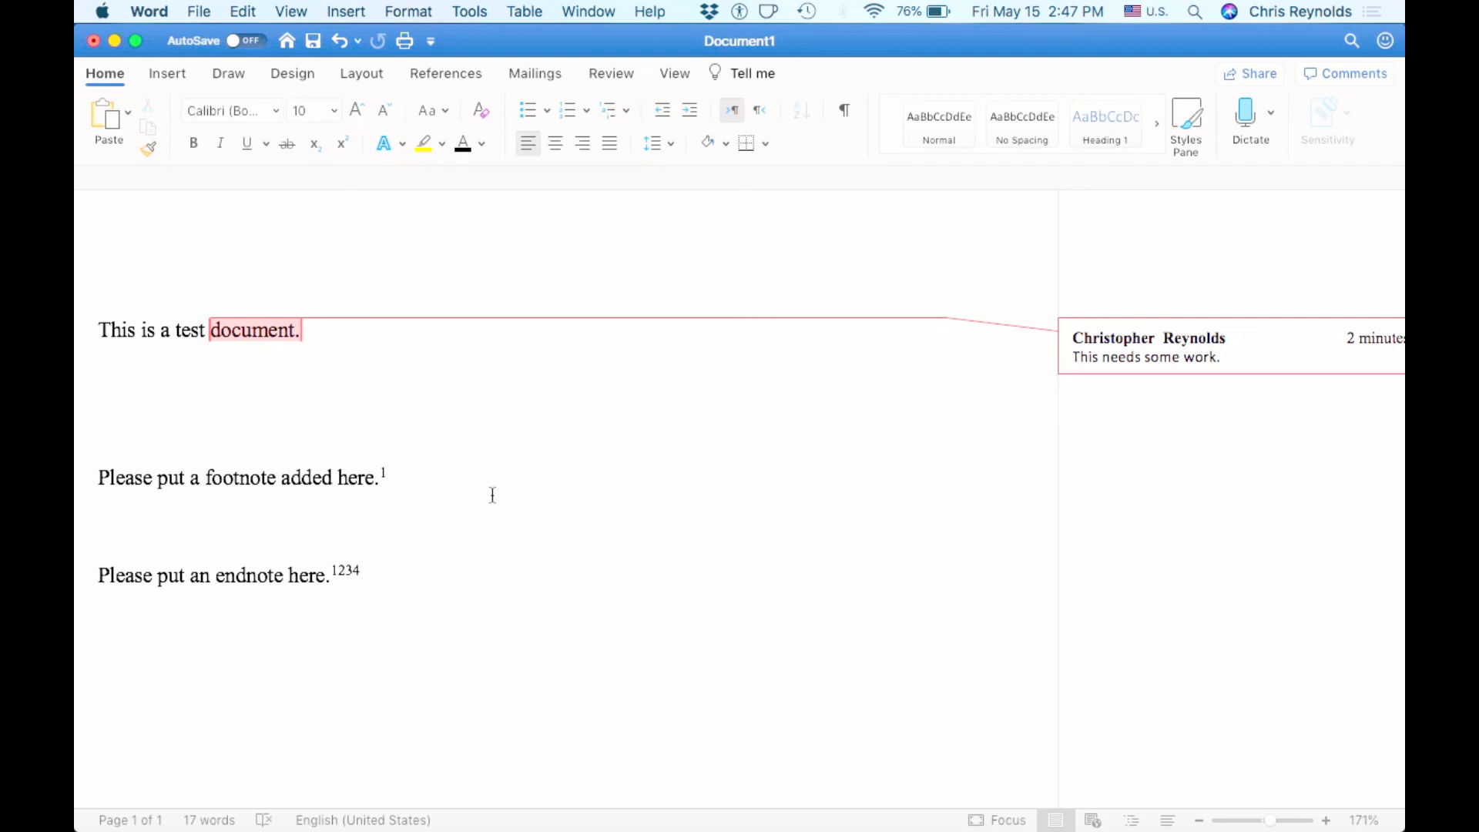
left_click(281, 478)
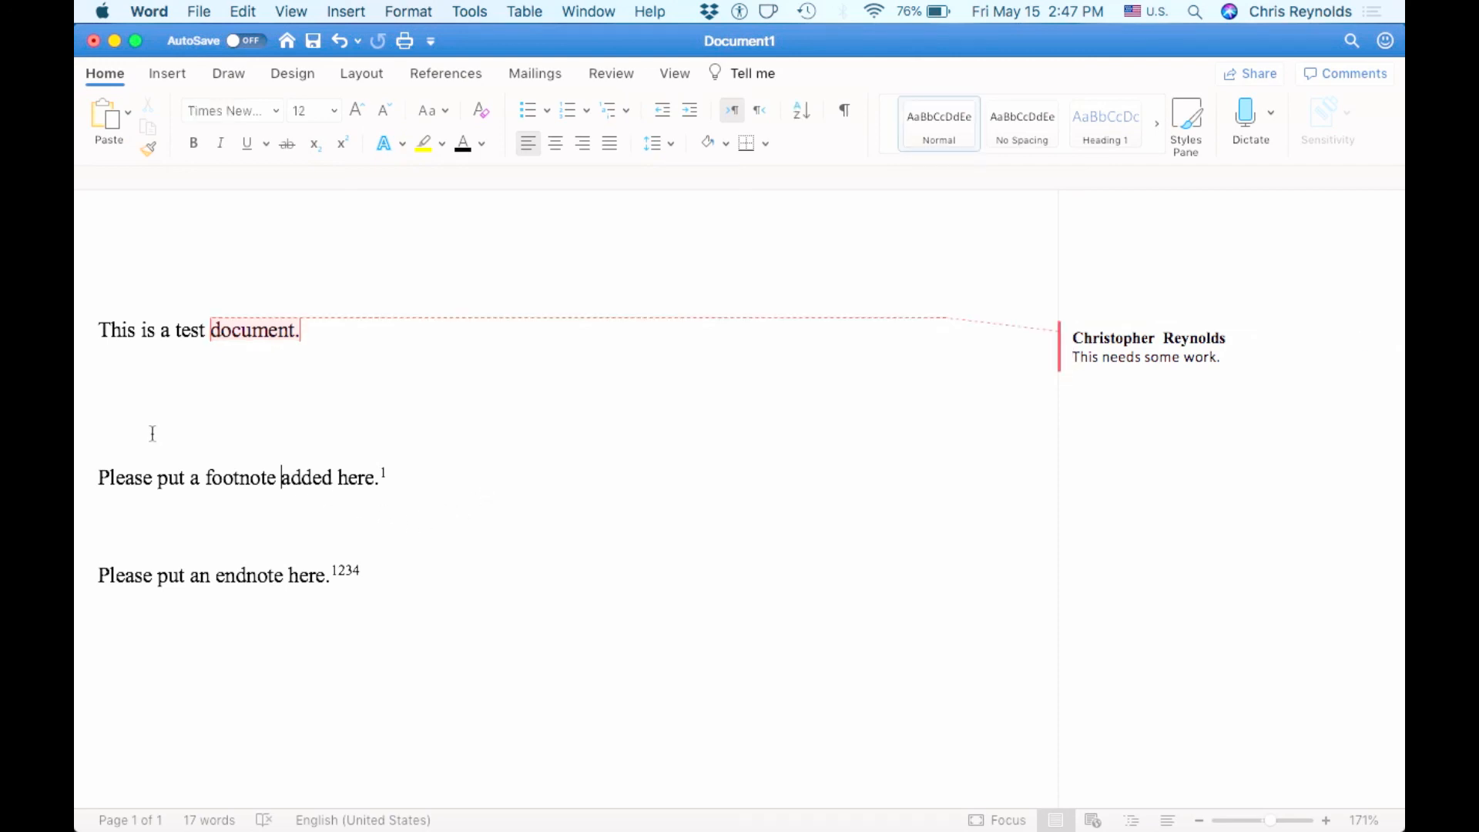
left_click(153, 410)
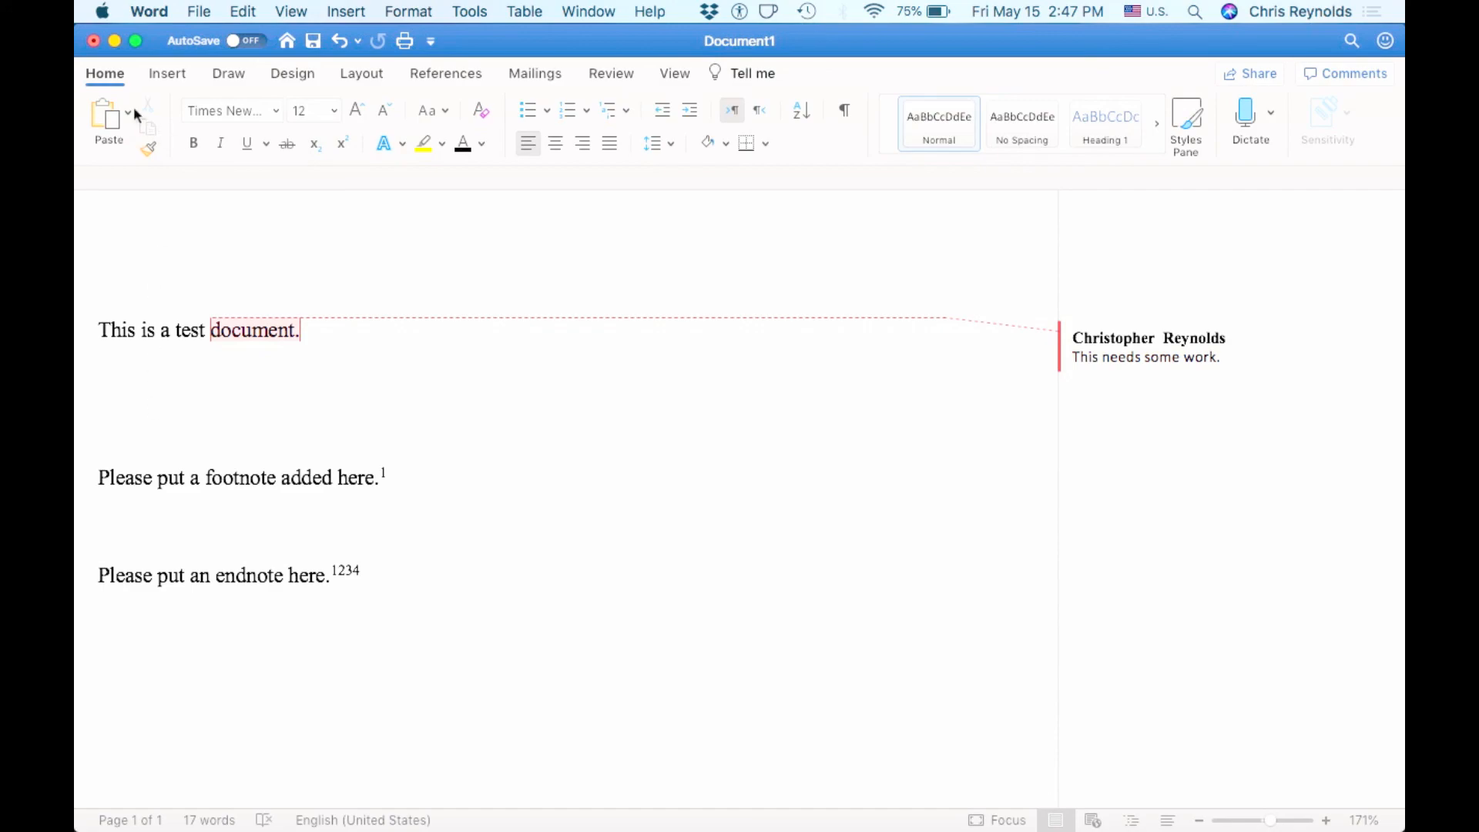